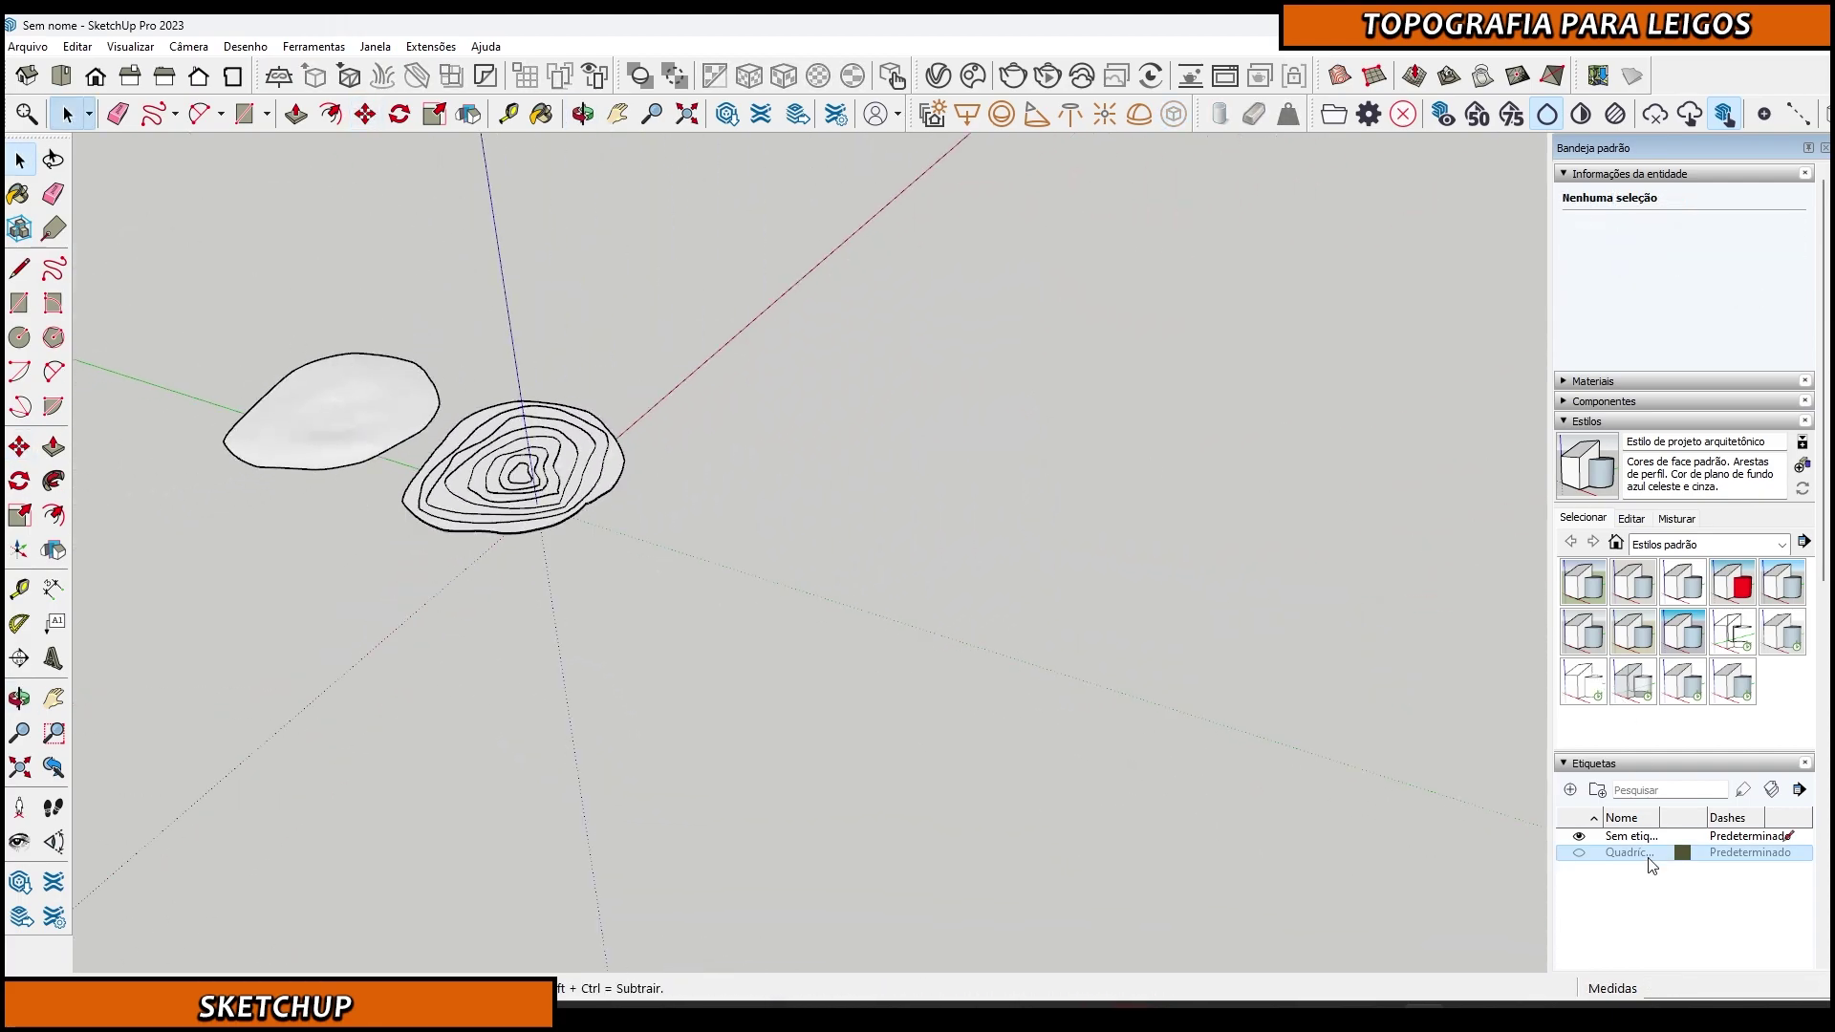
Make the hidden grid tag visible so the grid group shows above the contour terrain
click(1578, 852)
middle_drag(559, 666, 633, 649)
scroll(511, 488, up, 3)
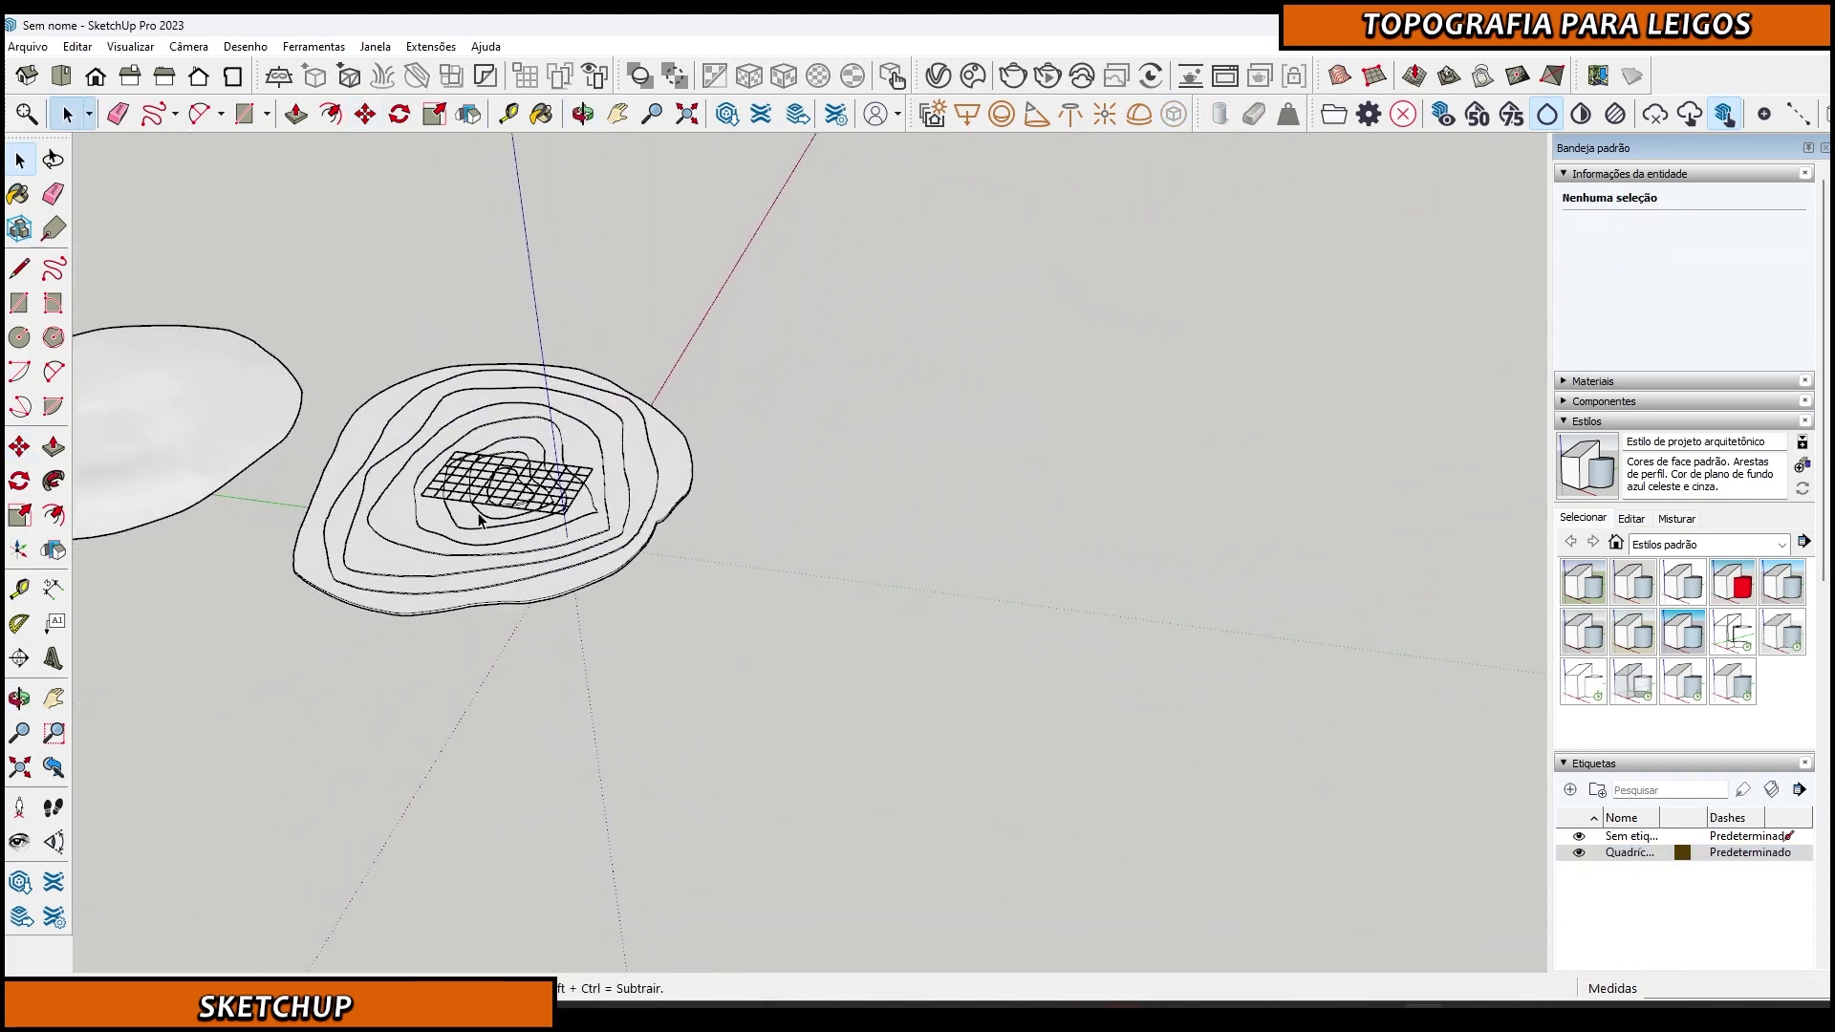
Move the grid group from the stepped contour terrain to a position above the neighbouring smooth terrain
middle_drag(478, 520, 589, 580)
click(589, 580)
key(m)
click(582, 589)
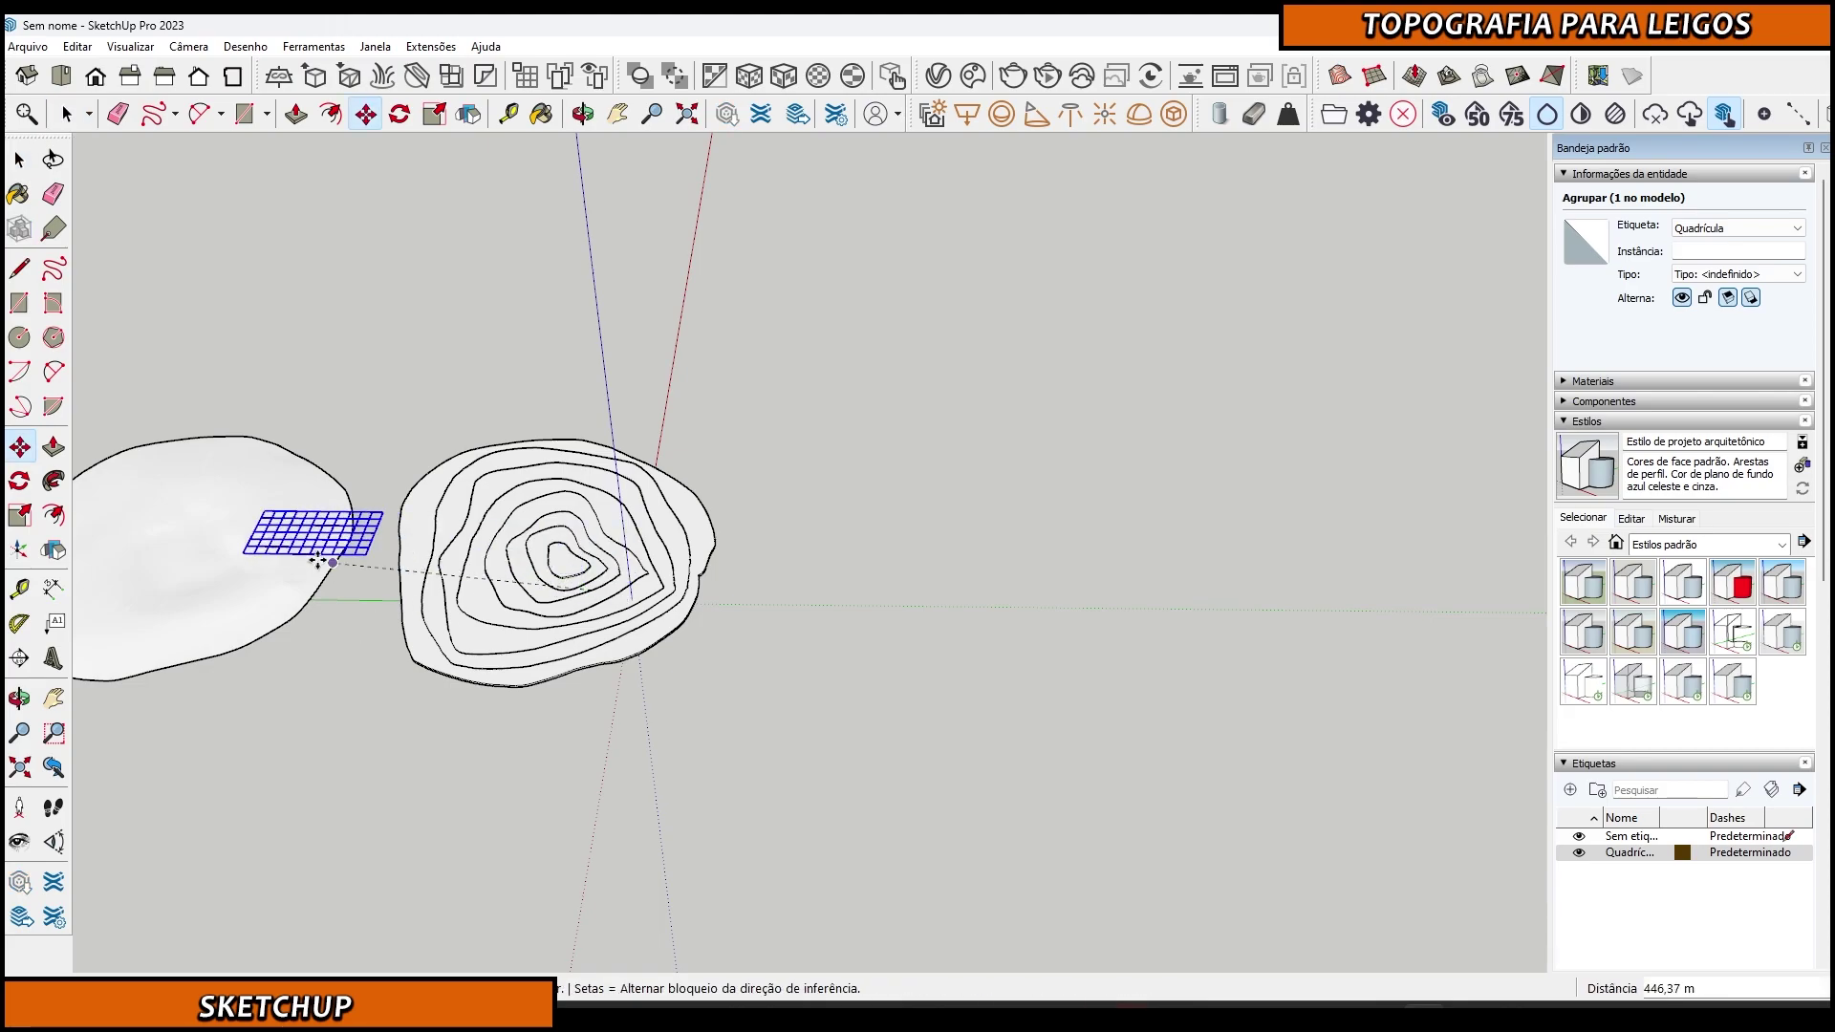
scroll(206, 554, up, 3)
middle_drag(612, 668, 823, 582)
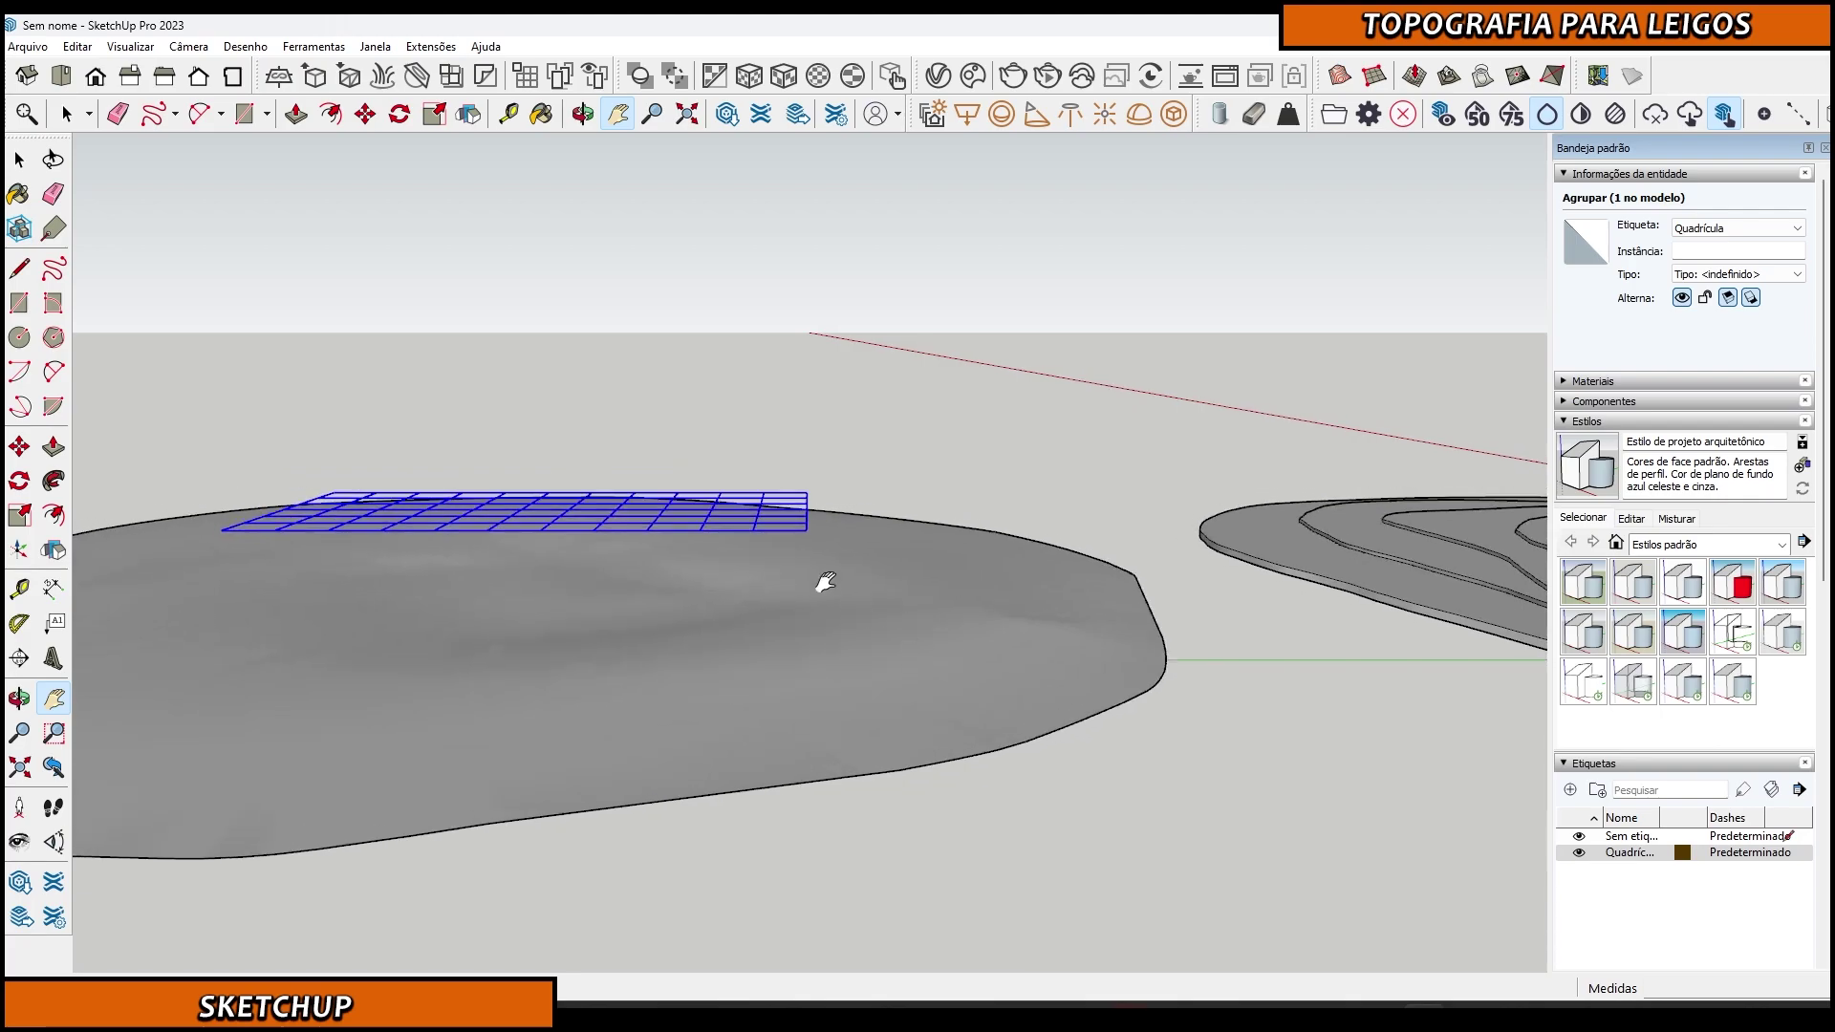
middle_drag(649, 531, 799, 676)
key(space)
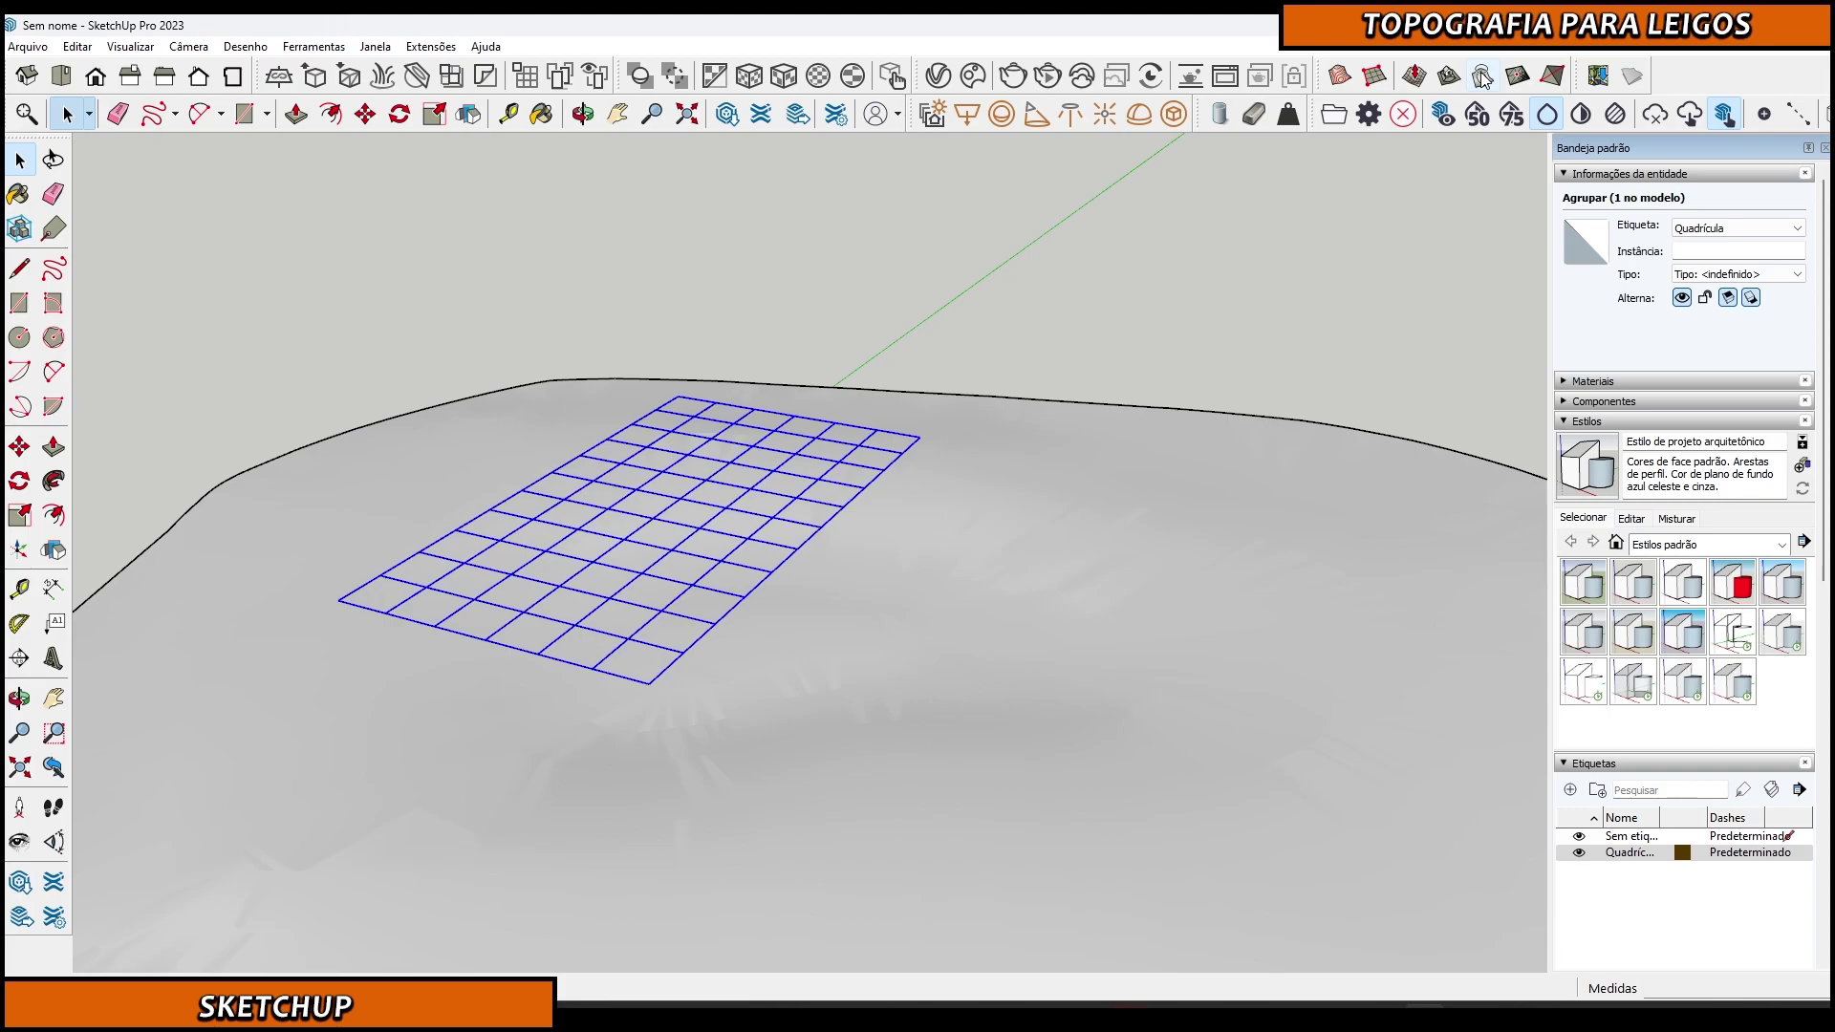
Drape the grid group onto the smooth terrain surface below it
click(1481, 76)
click(1093, 411)
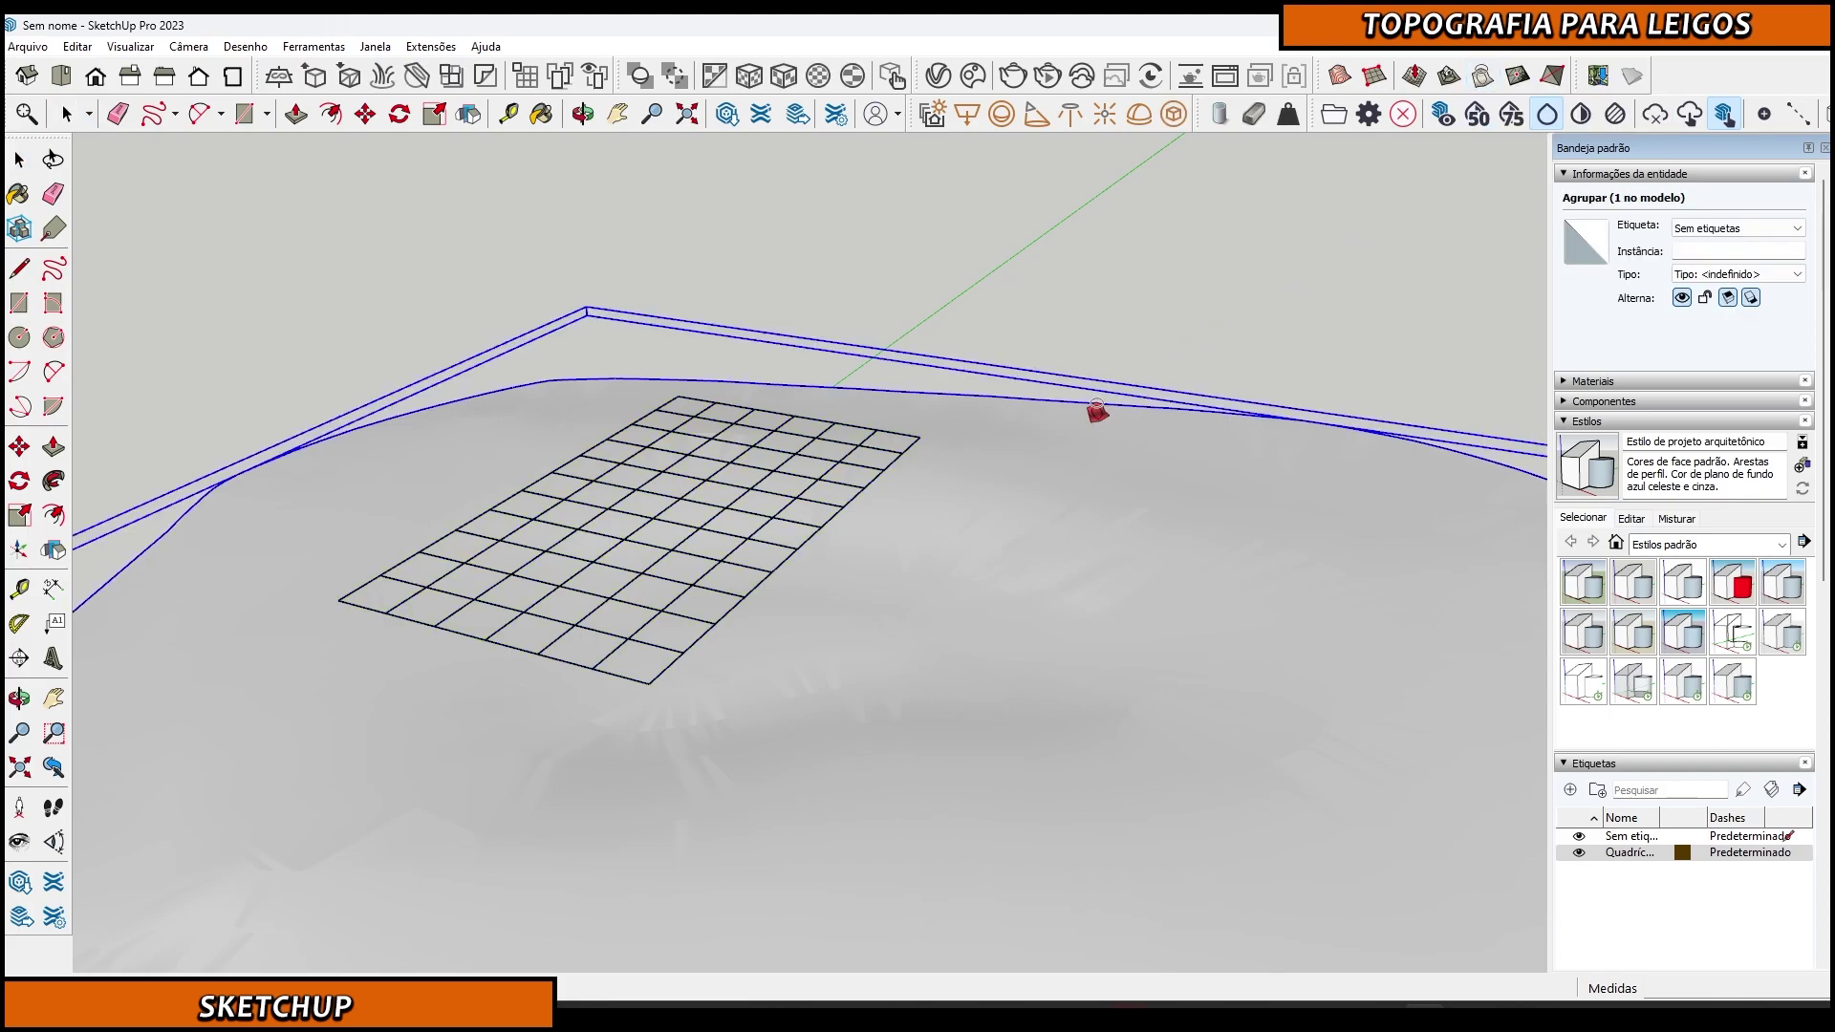
click(1090, 411)
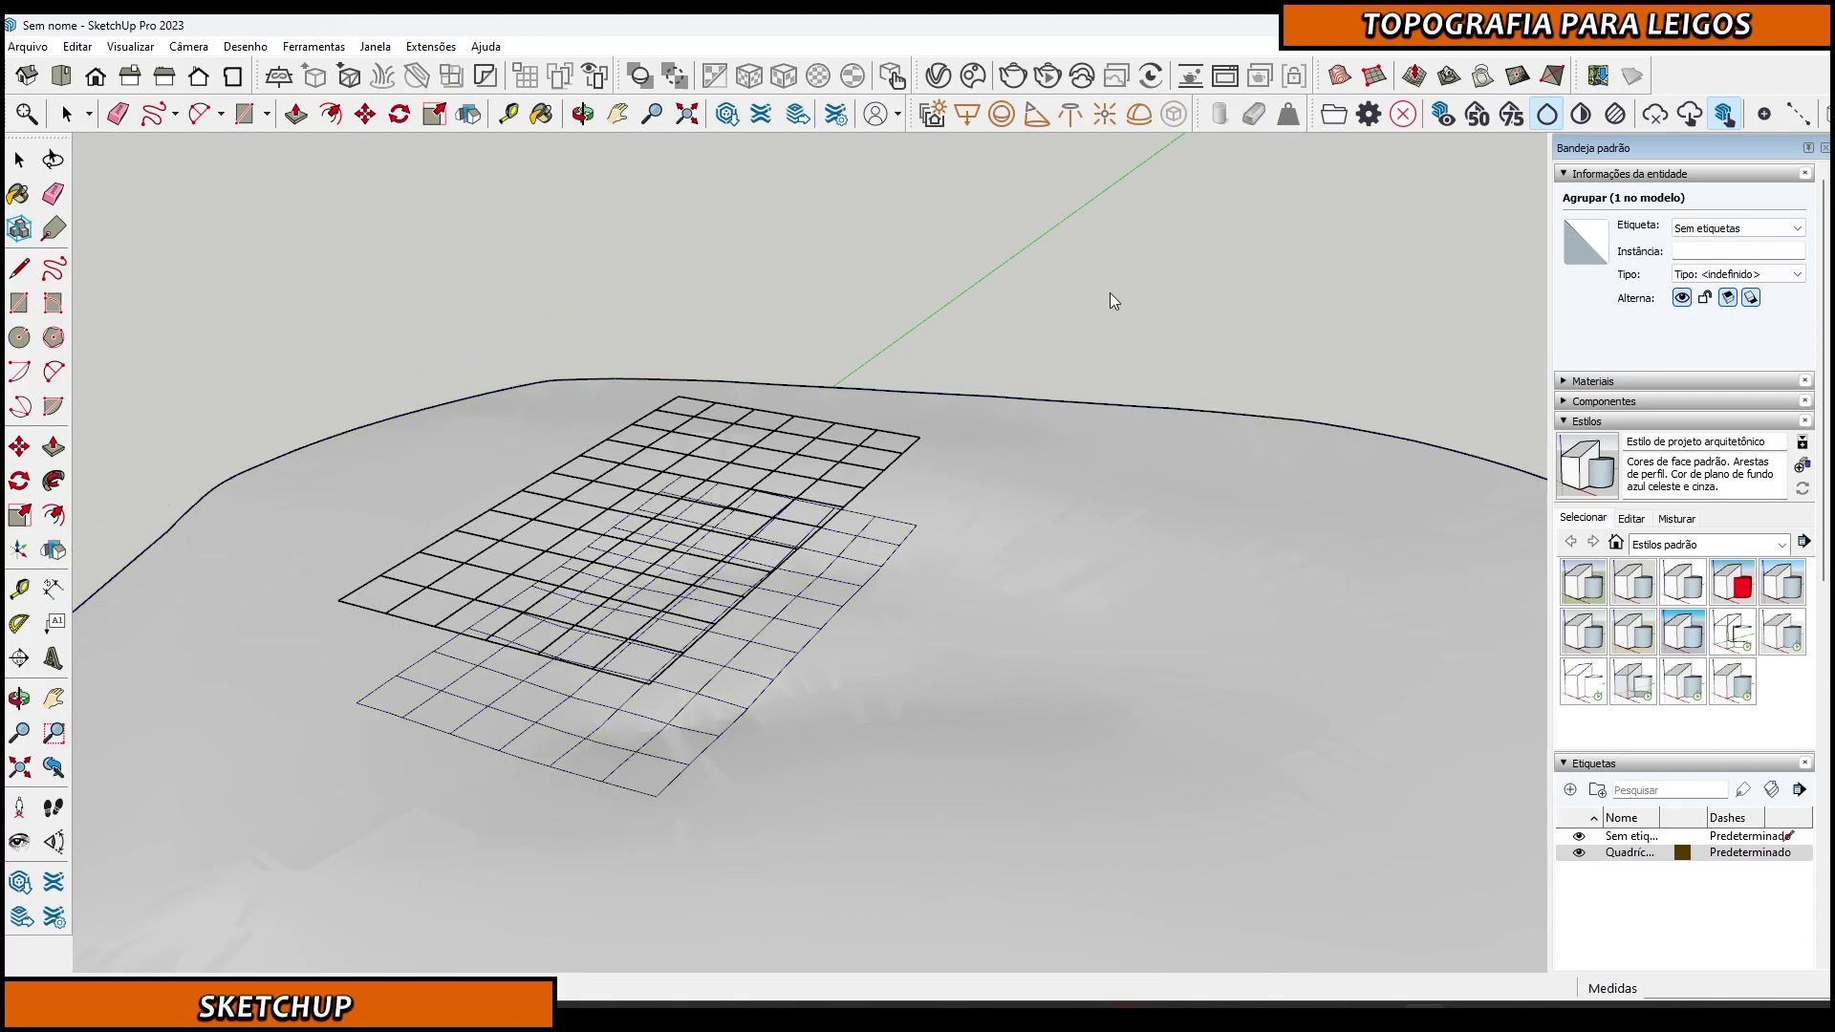
key(space)
middle_drag(520, 779, 1003, 574)
scroll(808, 738, up, 4)
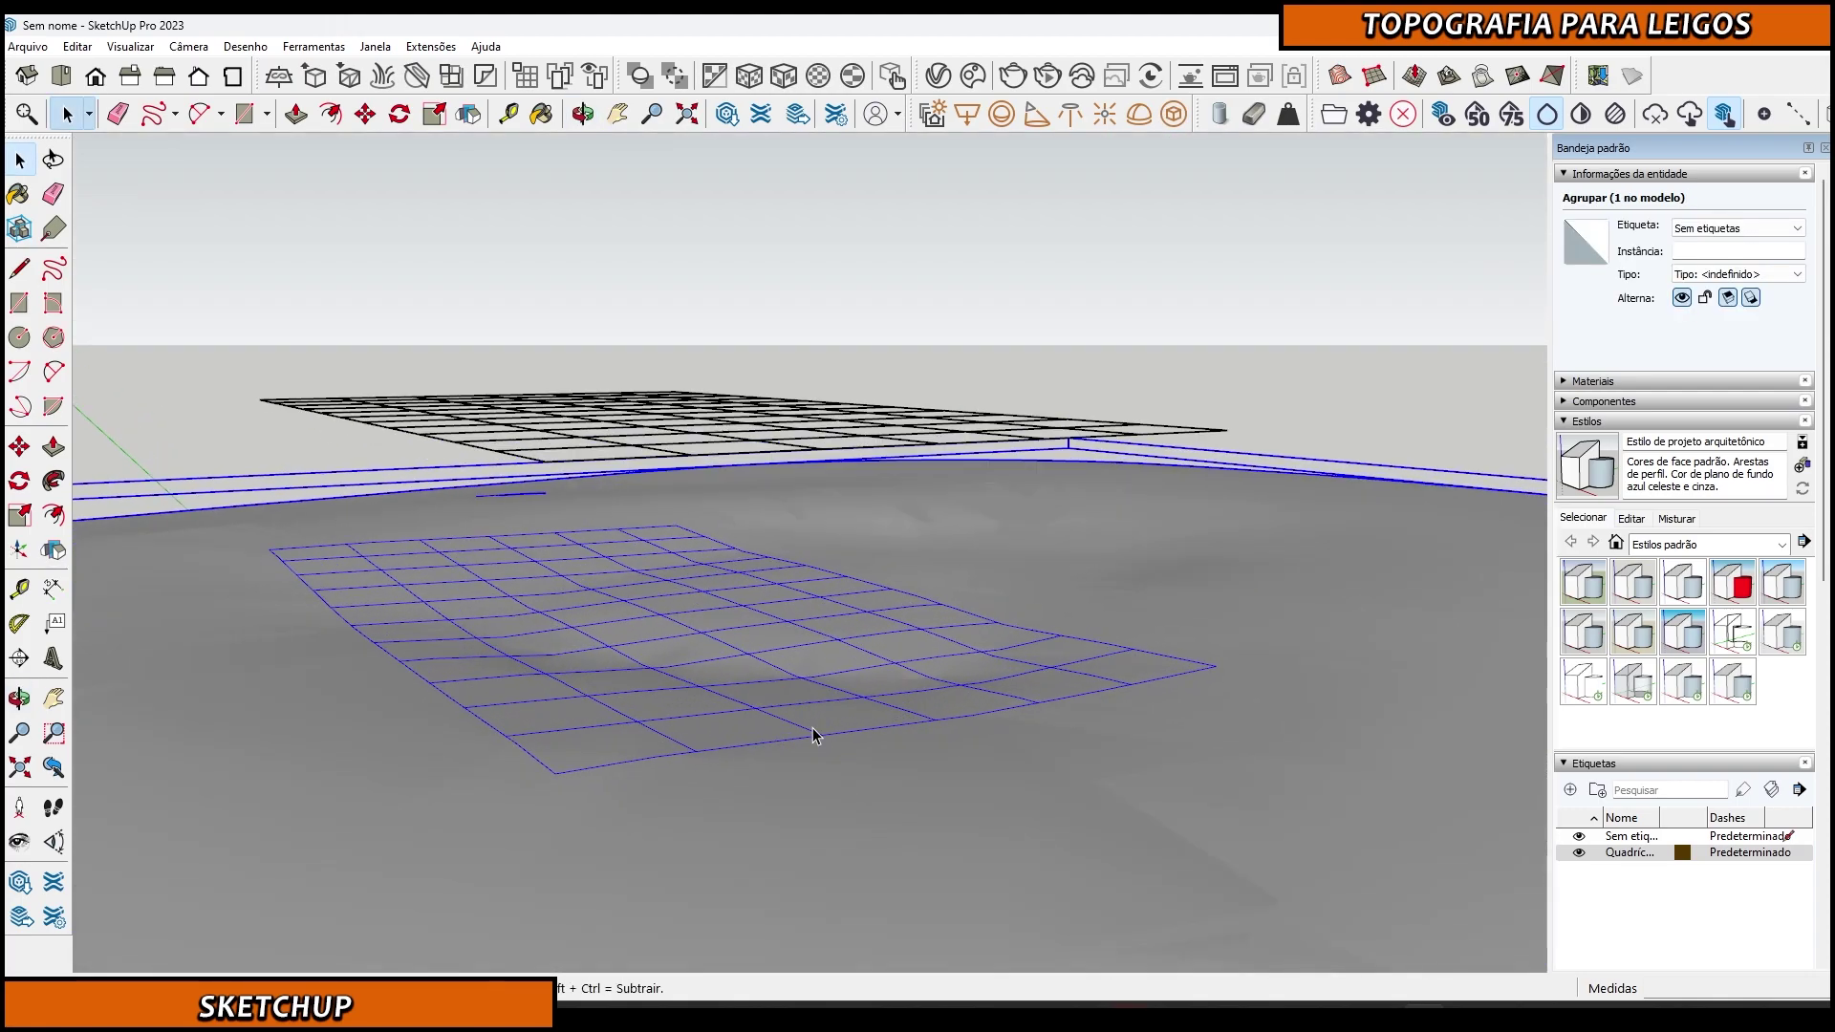
Add a leader text with the coordinates at the near corner of the draped grid, keeping the default text
middle_drag(803, 742, 1243, 737)
middle_drag(905, 737, 828, 738)
shift+middle_drag(660, 745, 1353, 705)
shift+middle_drag(559, 633, 1171, 669)
shift+middle_drag(744, 640, 1070, 669)
shift+middle_drag(725, 696, 910, 623)
drag(910, 623, 265, 675)
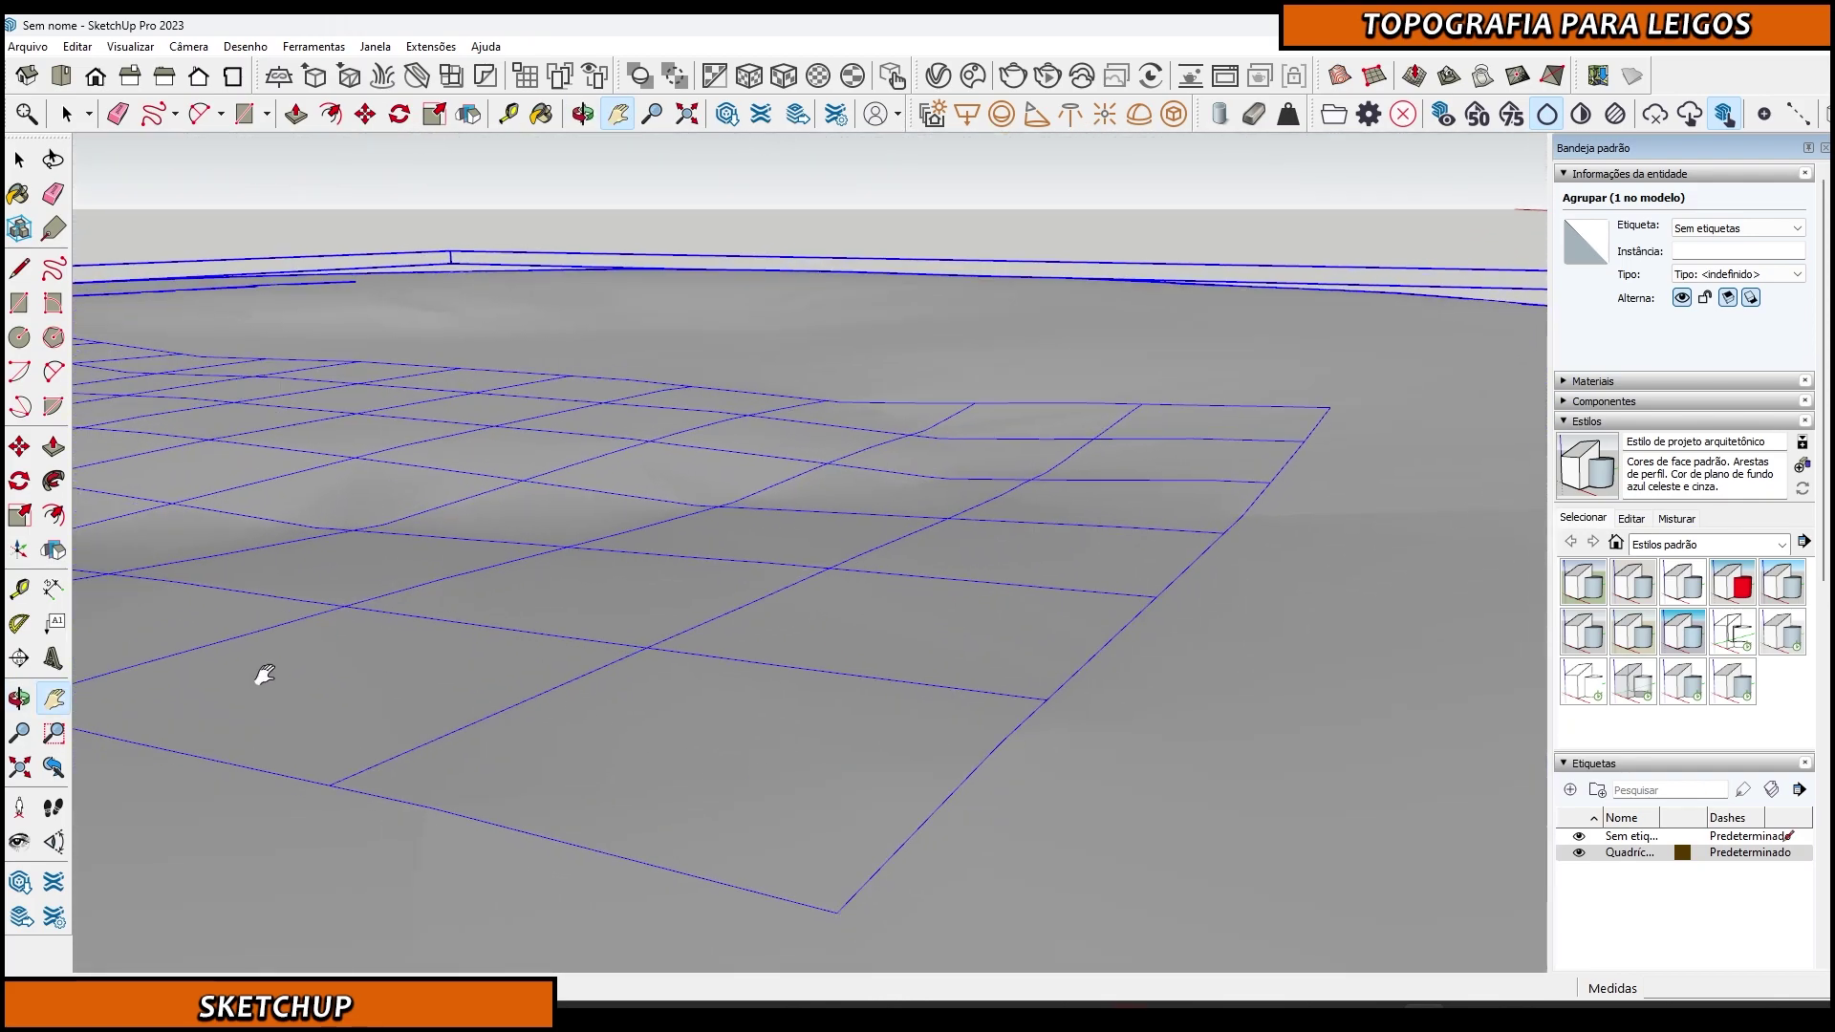
click(51, 624)
click(839, 909)
click(933, 851)
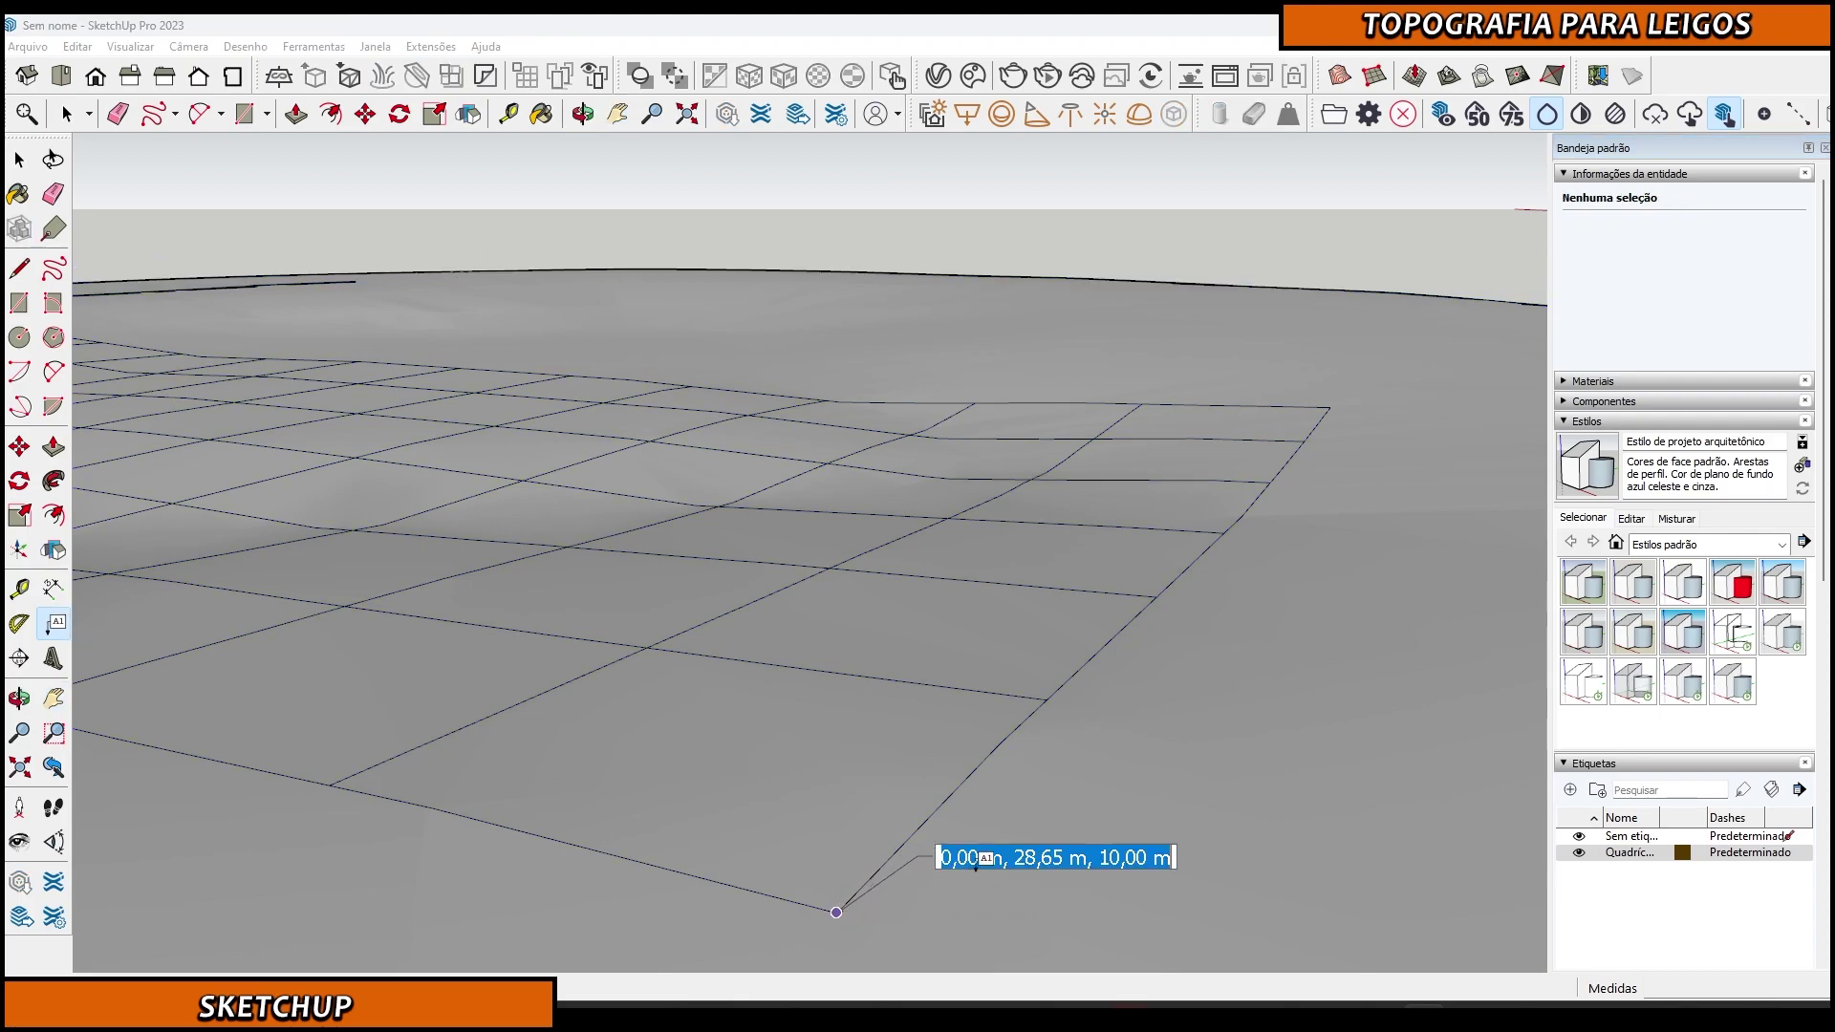
click(1126, 820)
Label the draped grid's edge intersections 20 m and 40 m from the labelled corner with their default coordinates
click(1046, 699)
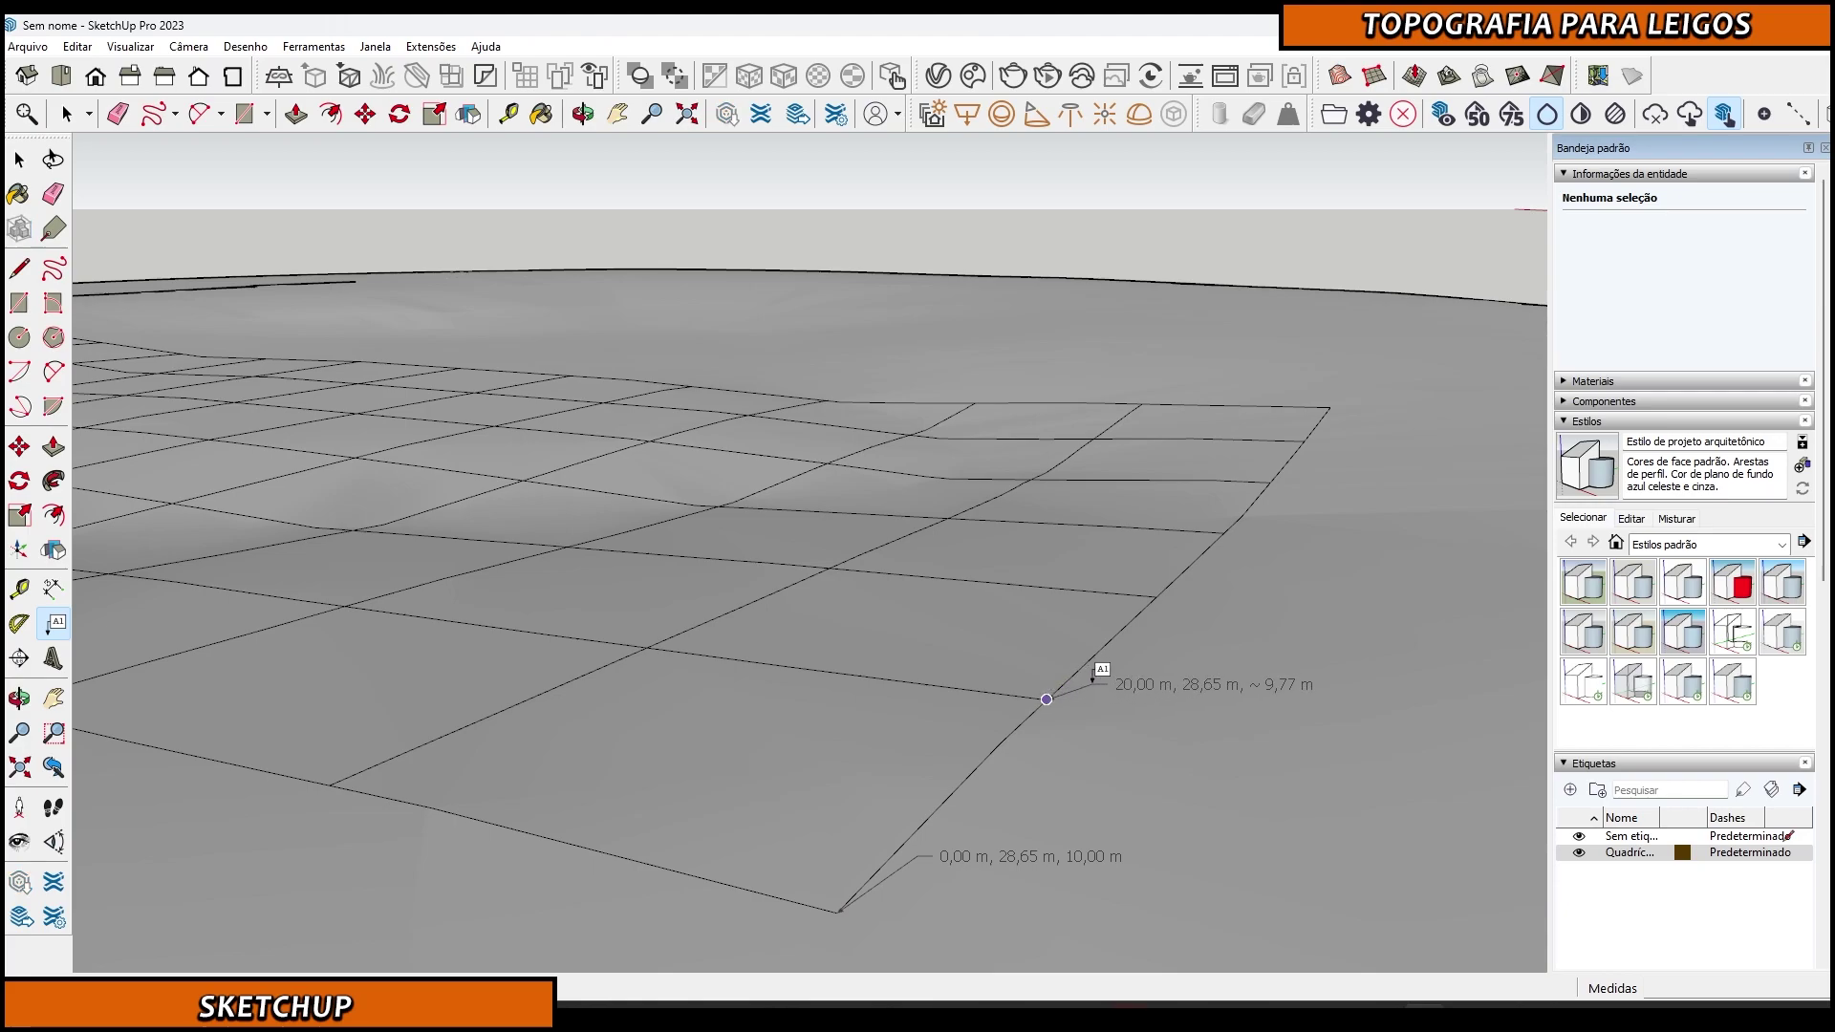
click(1111, 685)
click(1341, 649)
click(1156, 596)
click(1228, 579)
click(1445, 626)
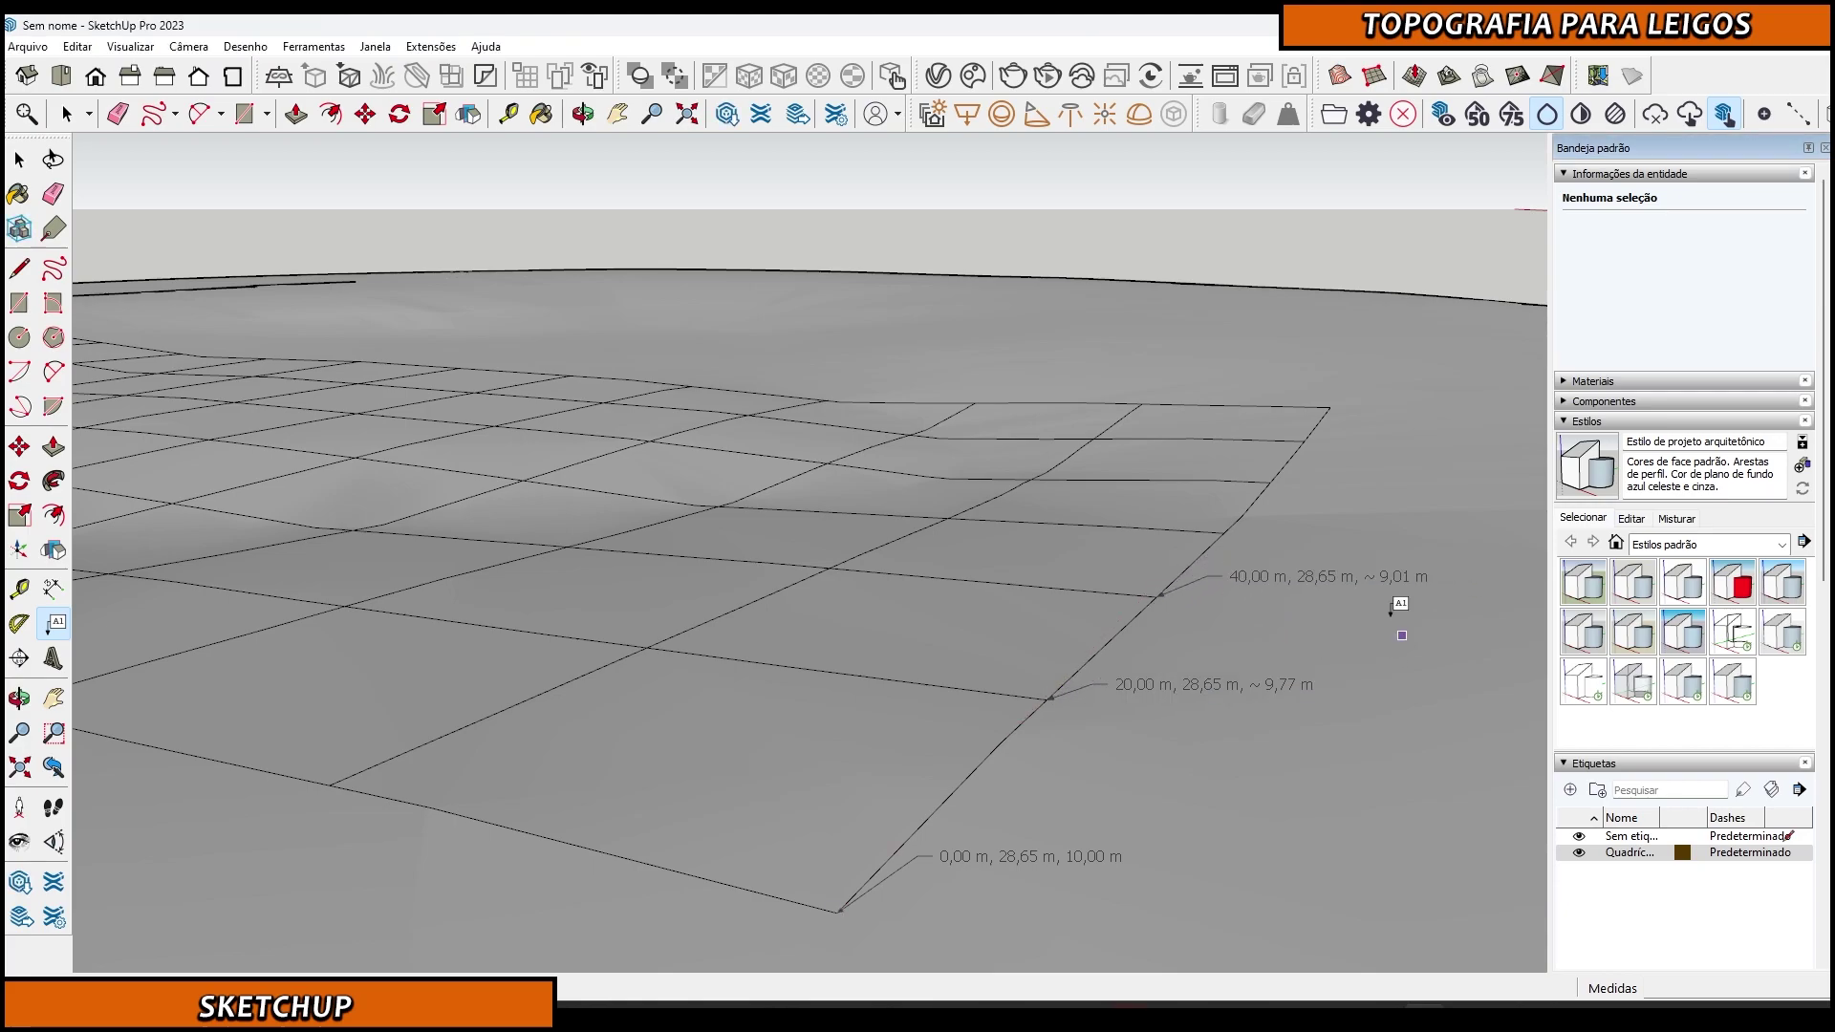
click(1224, 531)
click(1272, 510)
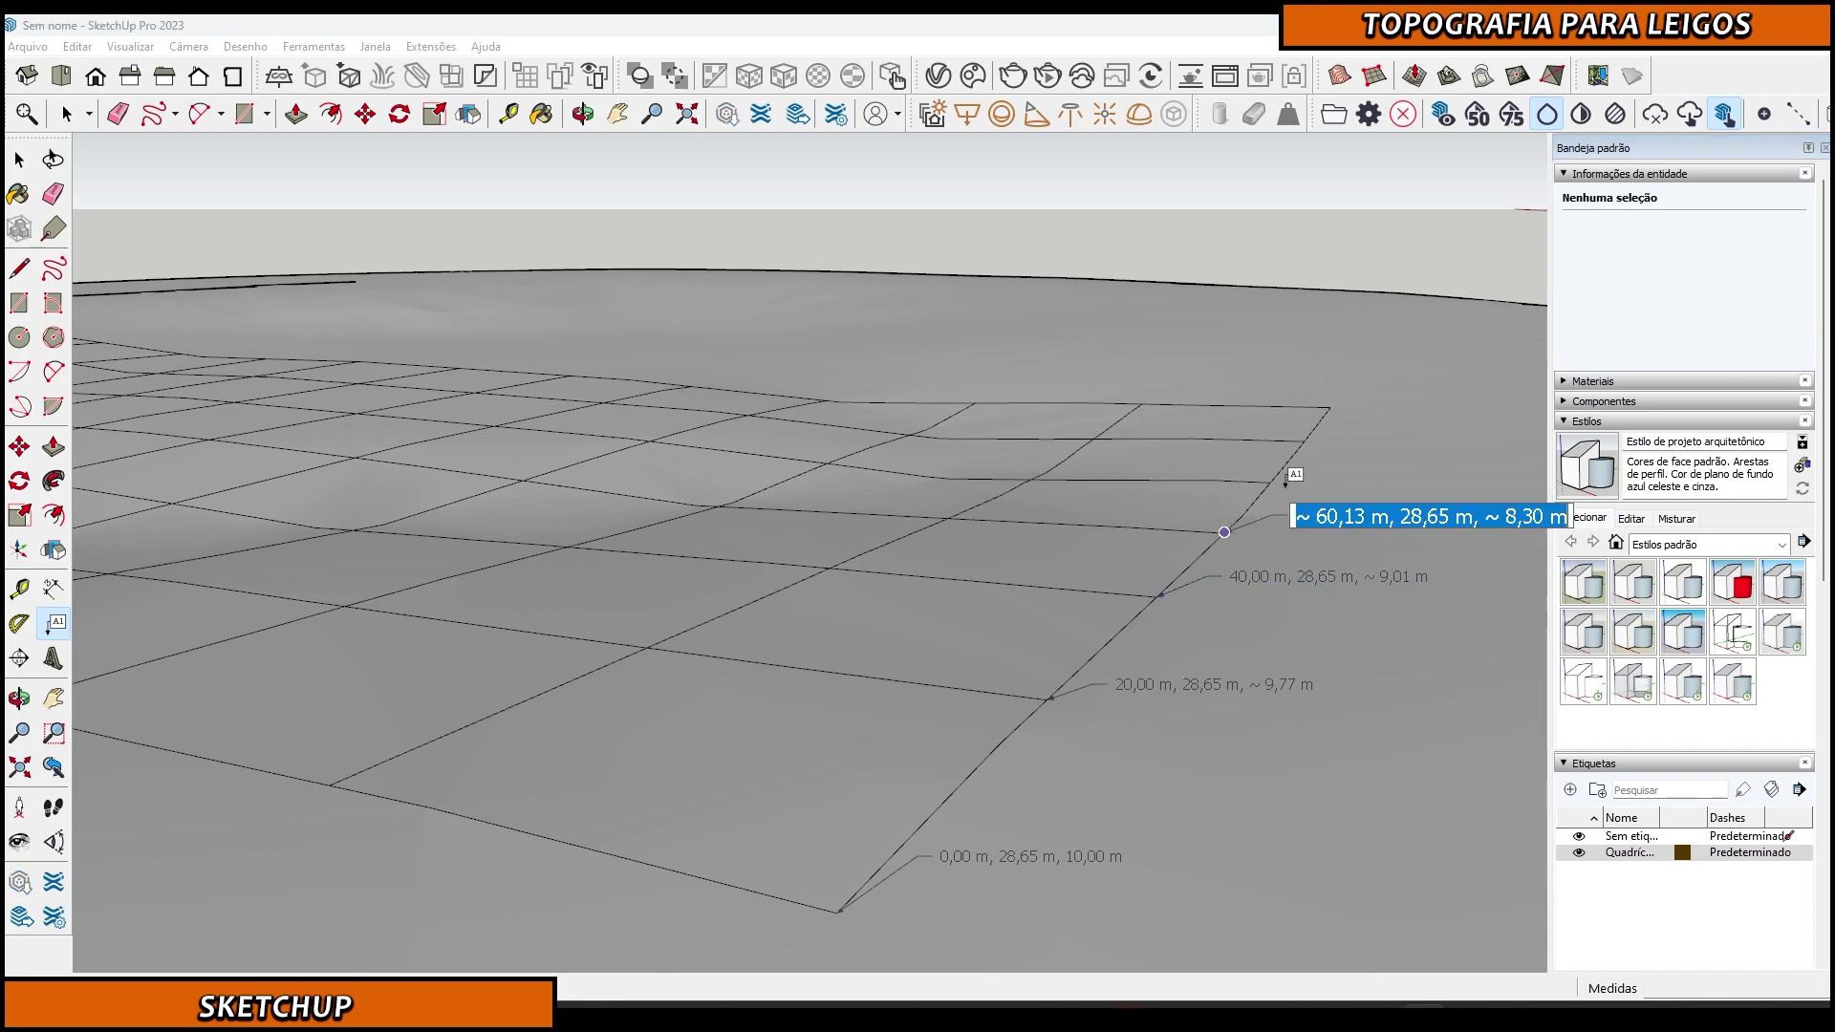
key(Escape)
key(space)
Label the remaining intersections at 60, 80, 100 and 120 m along the same draped grid edge with their coordinates
middle_drag(1229, 737, 769, 668)
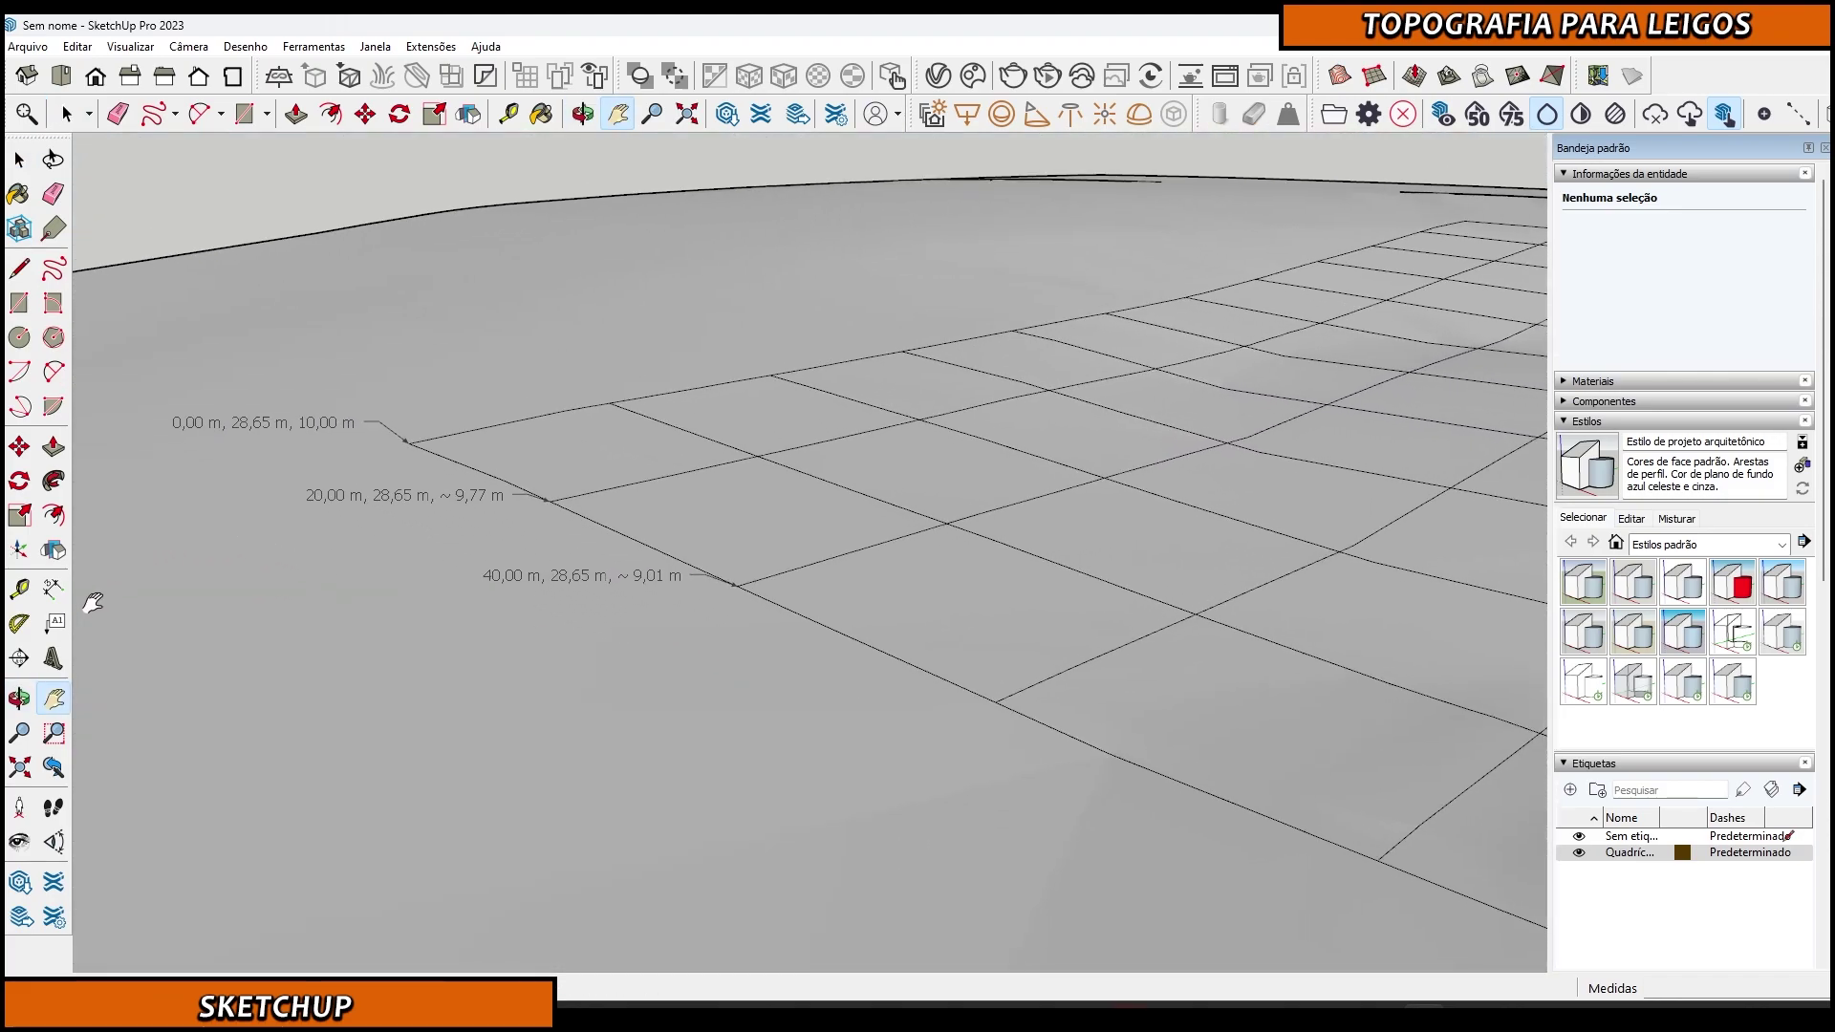
click(55, 626)
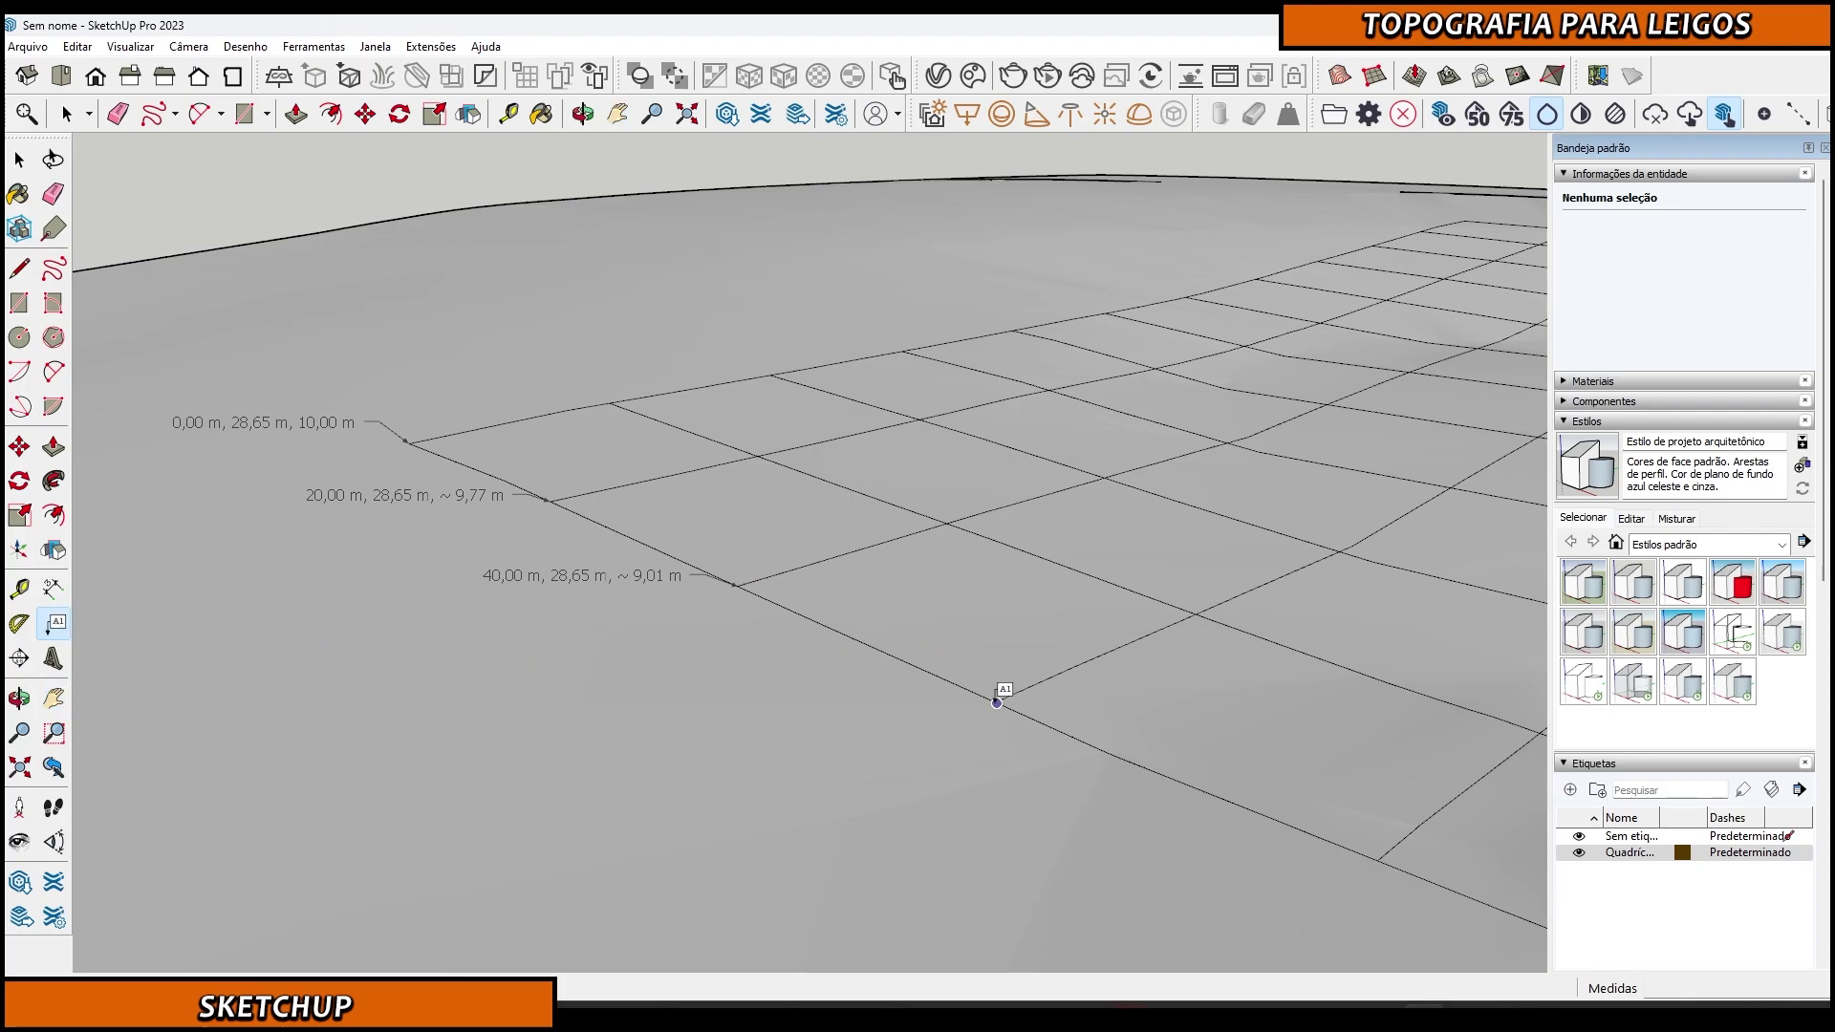
click(1010, 692)
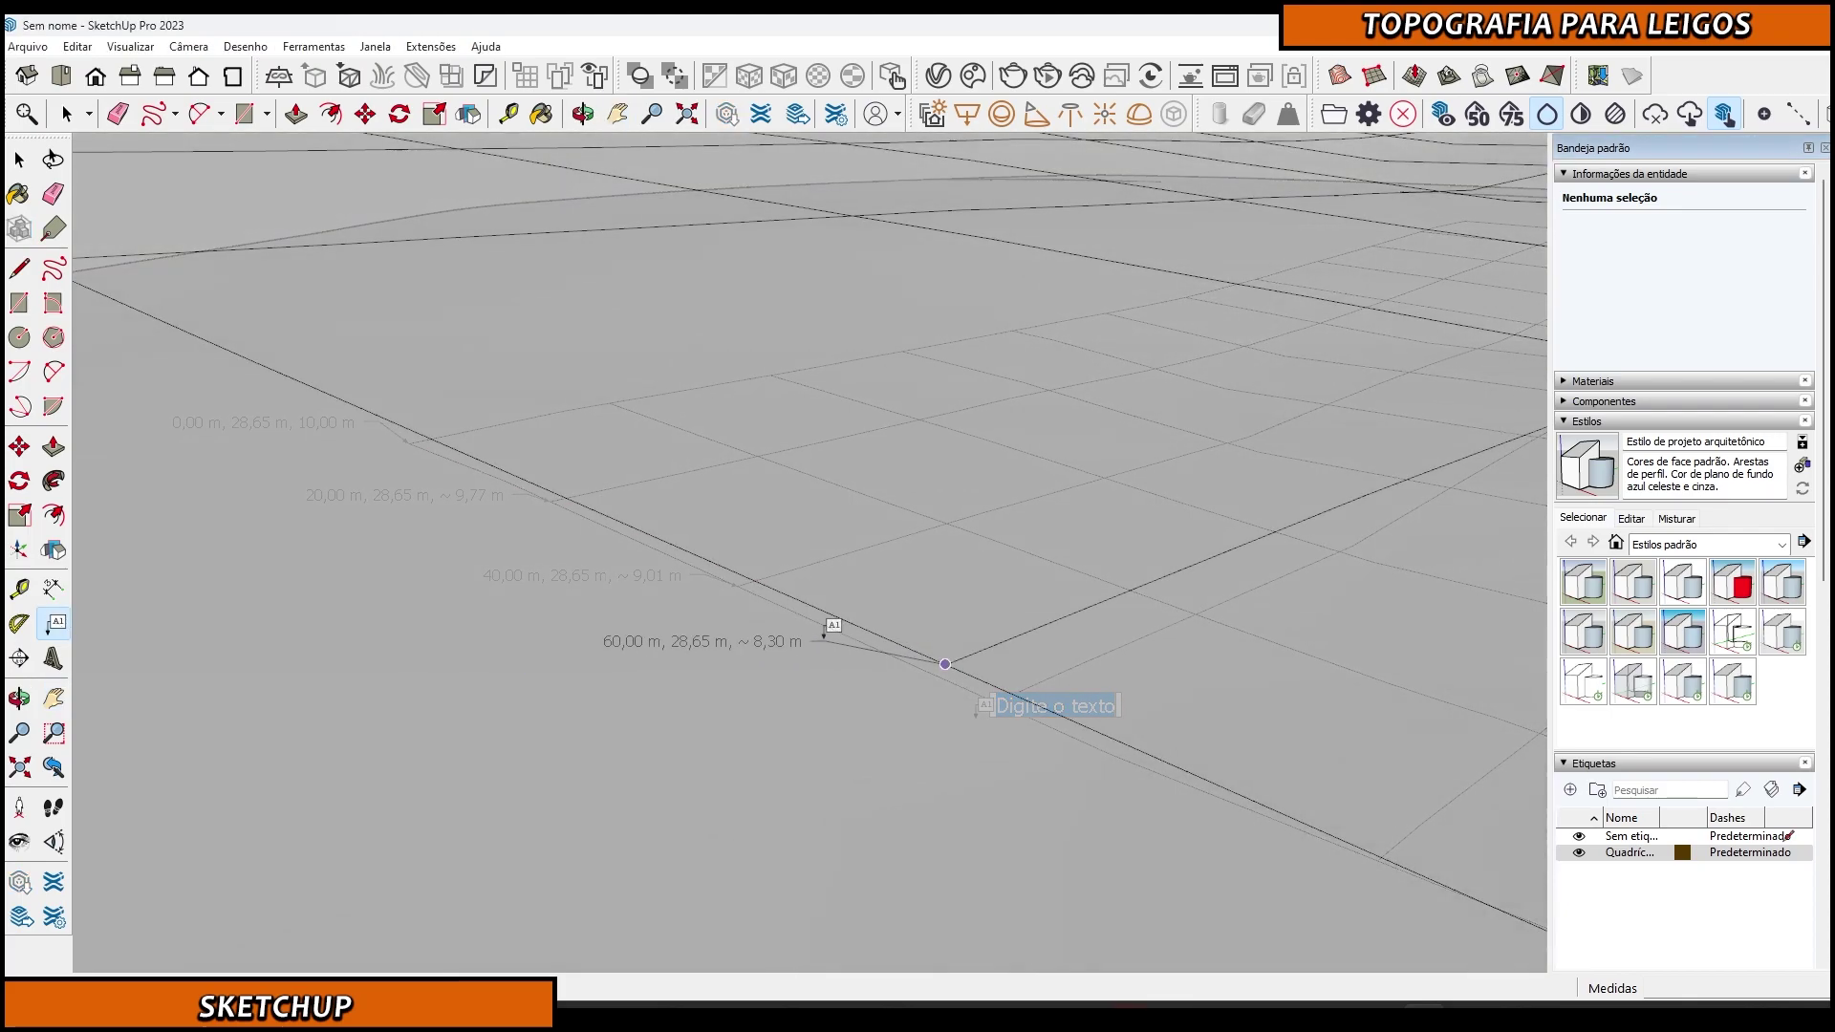
click(853, 634)
click(1226, 967)
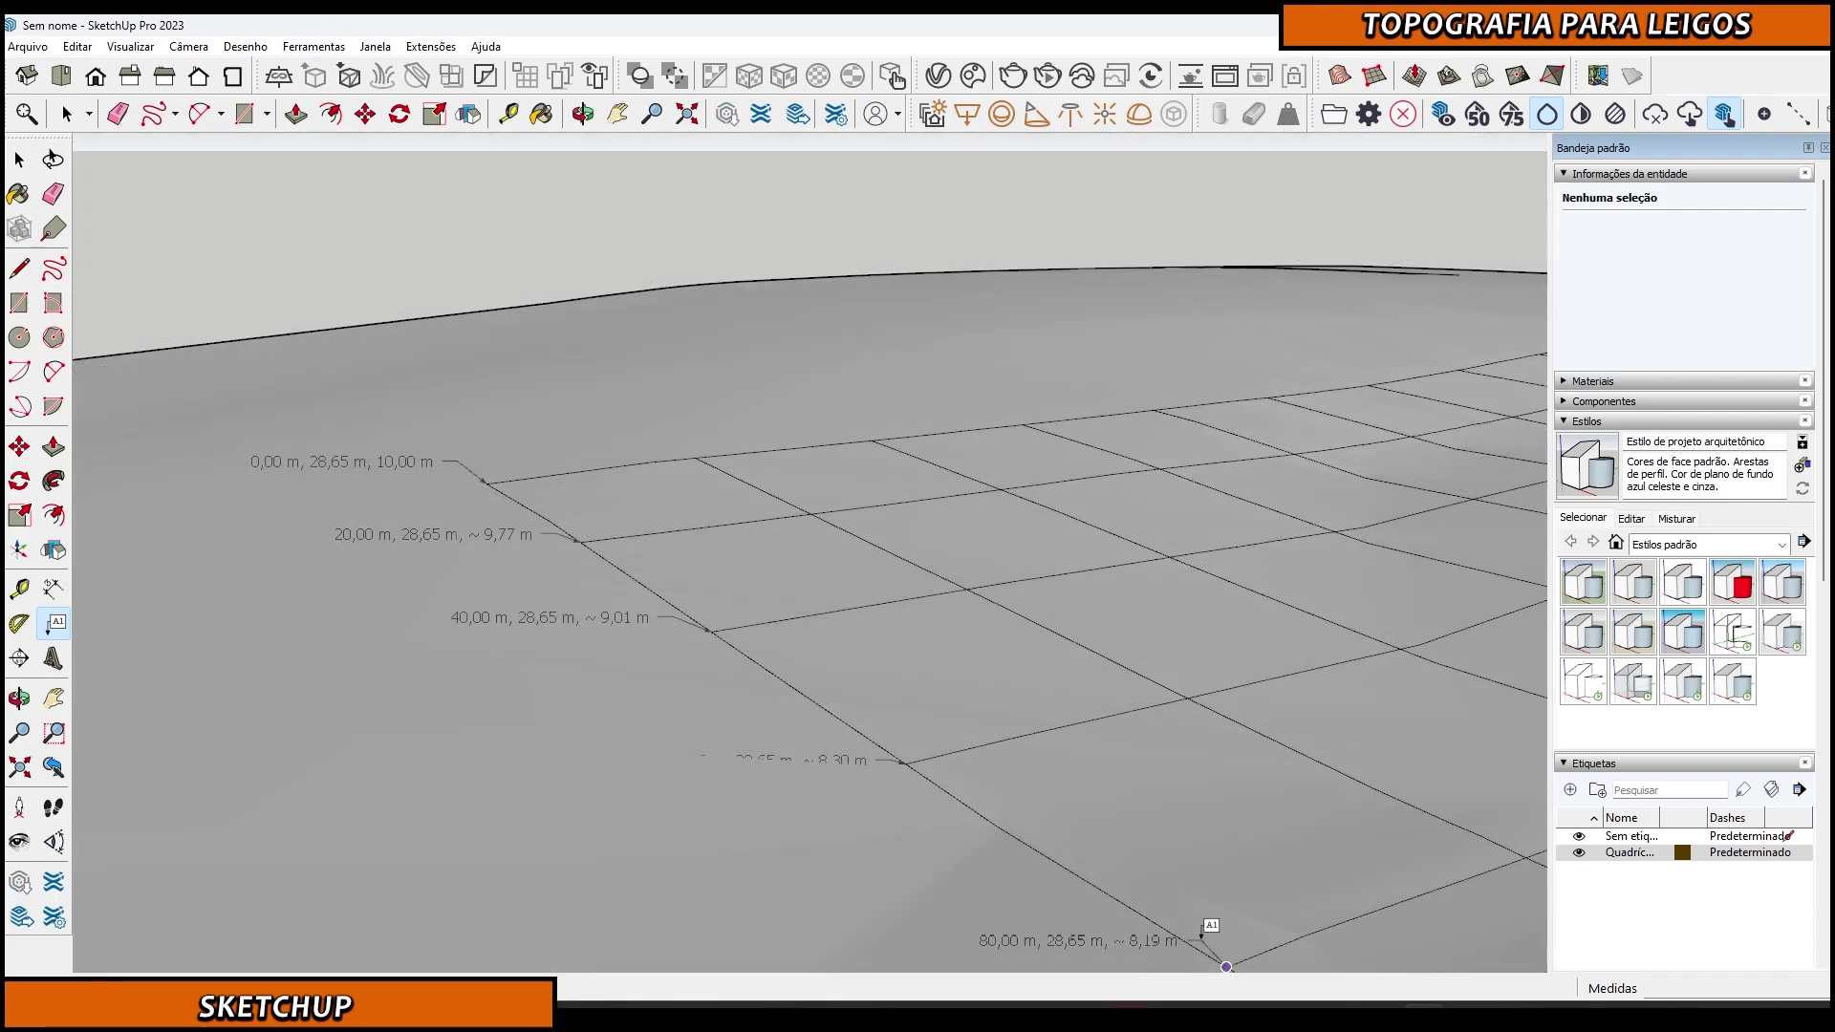
click(1178, 943)
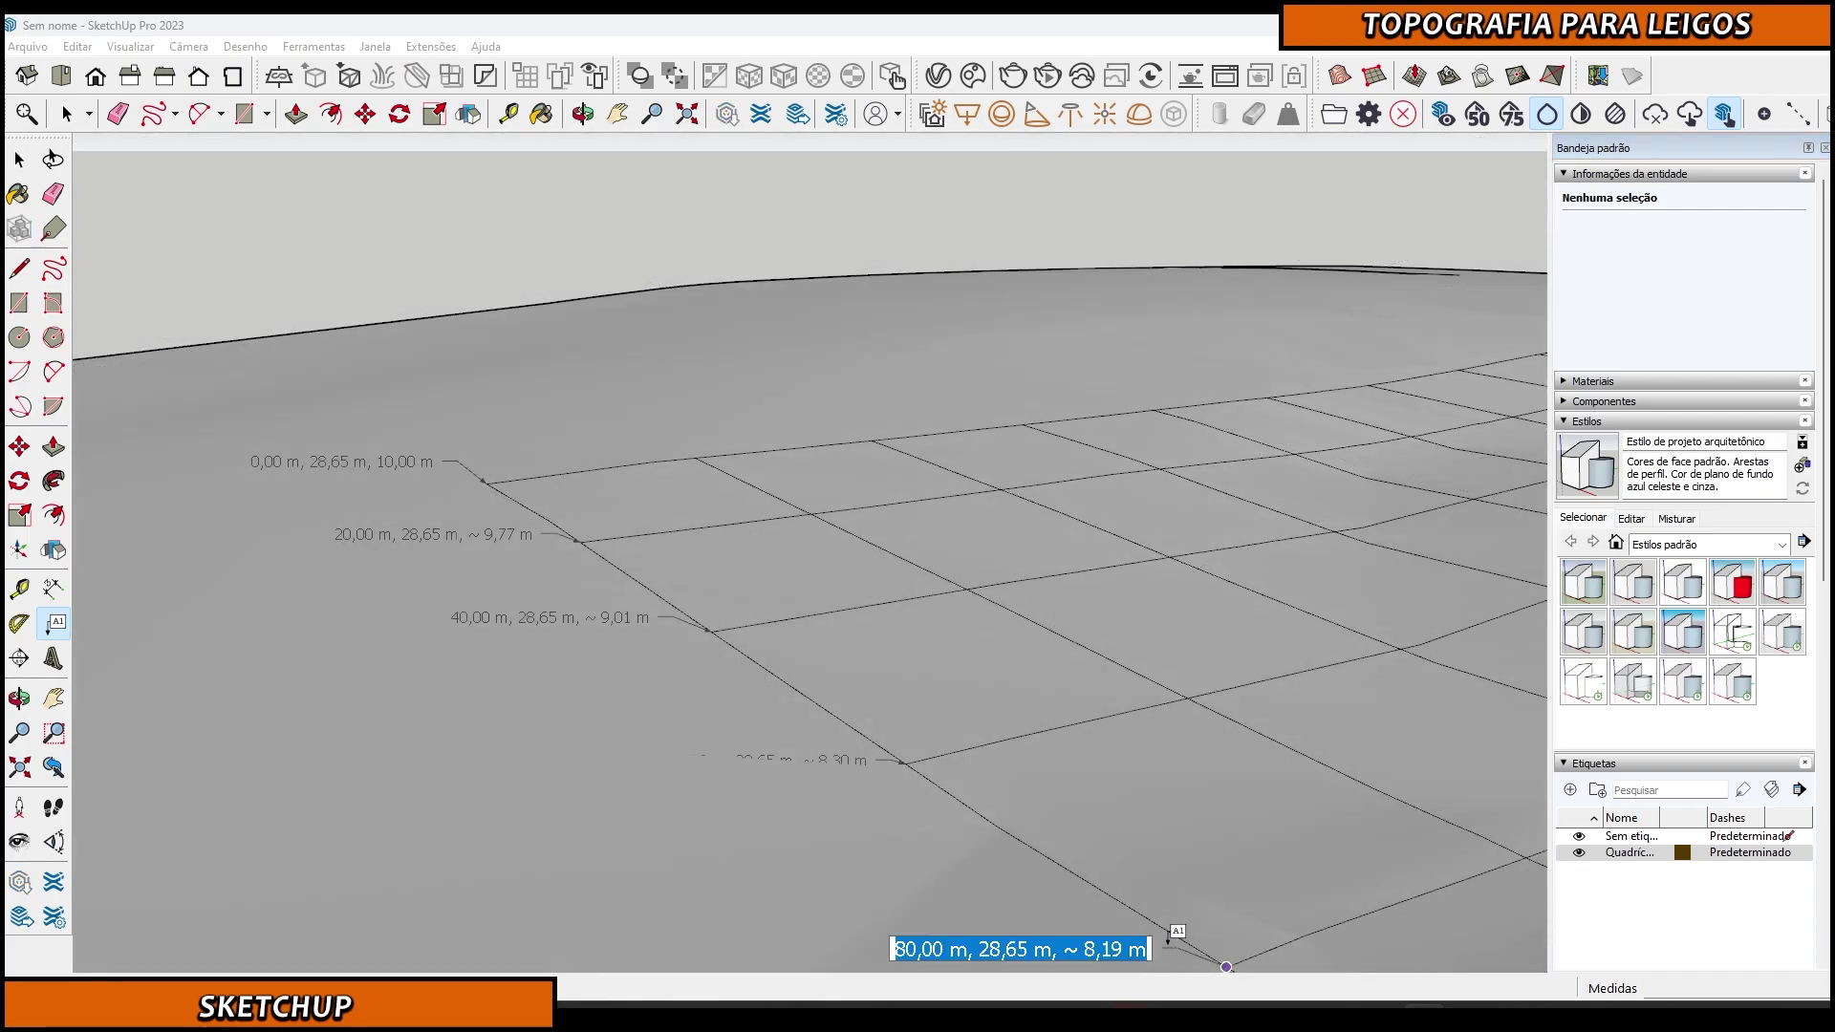
click(1150, 946)
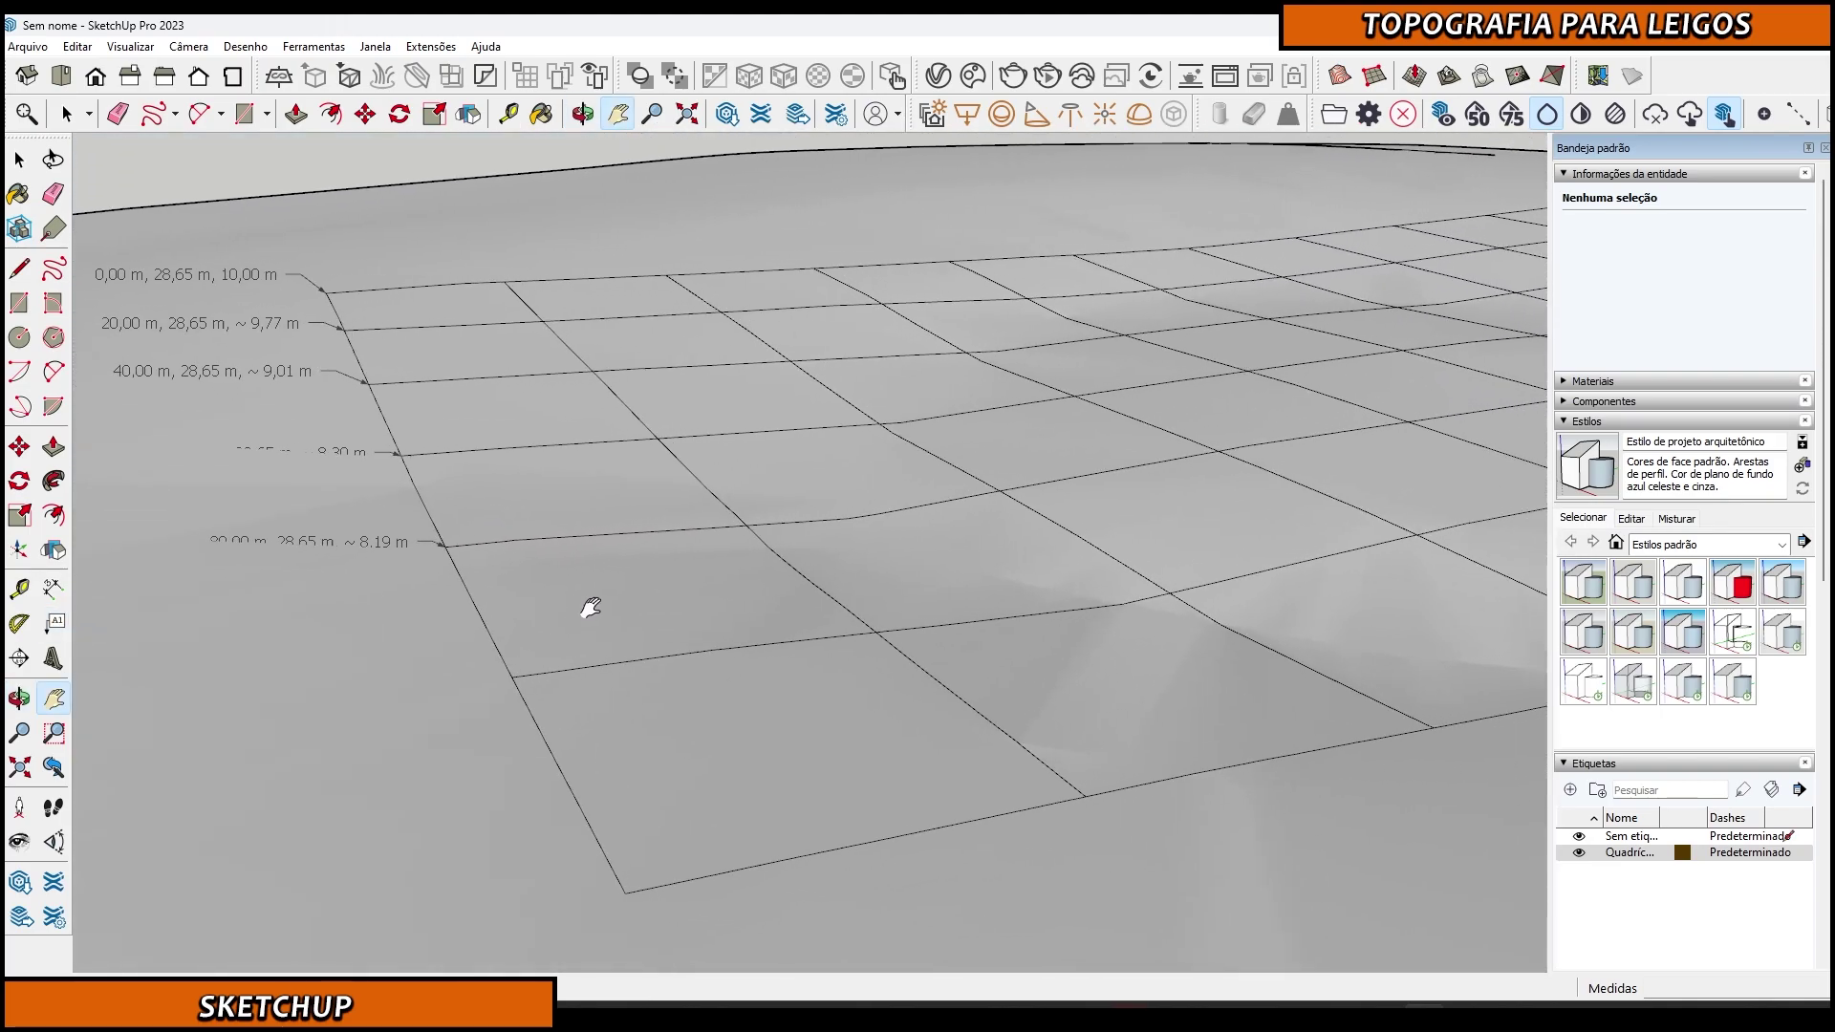
drag(591, 608, 774, 600)
drag(1194, 592, 954, 675)
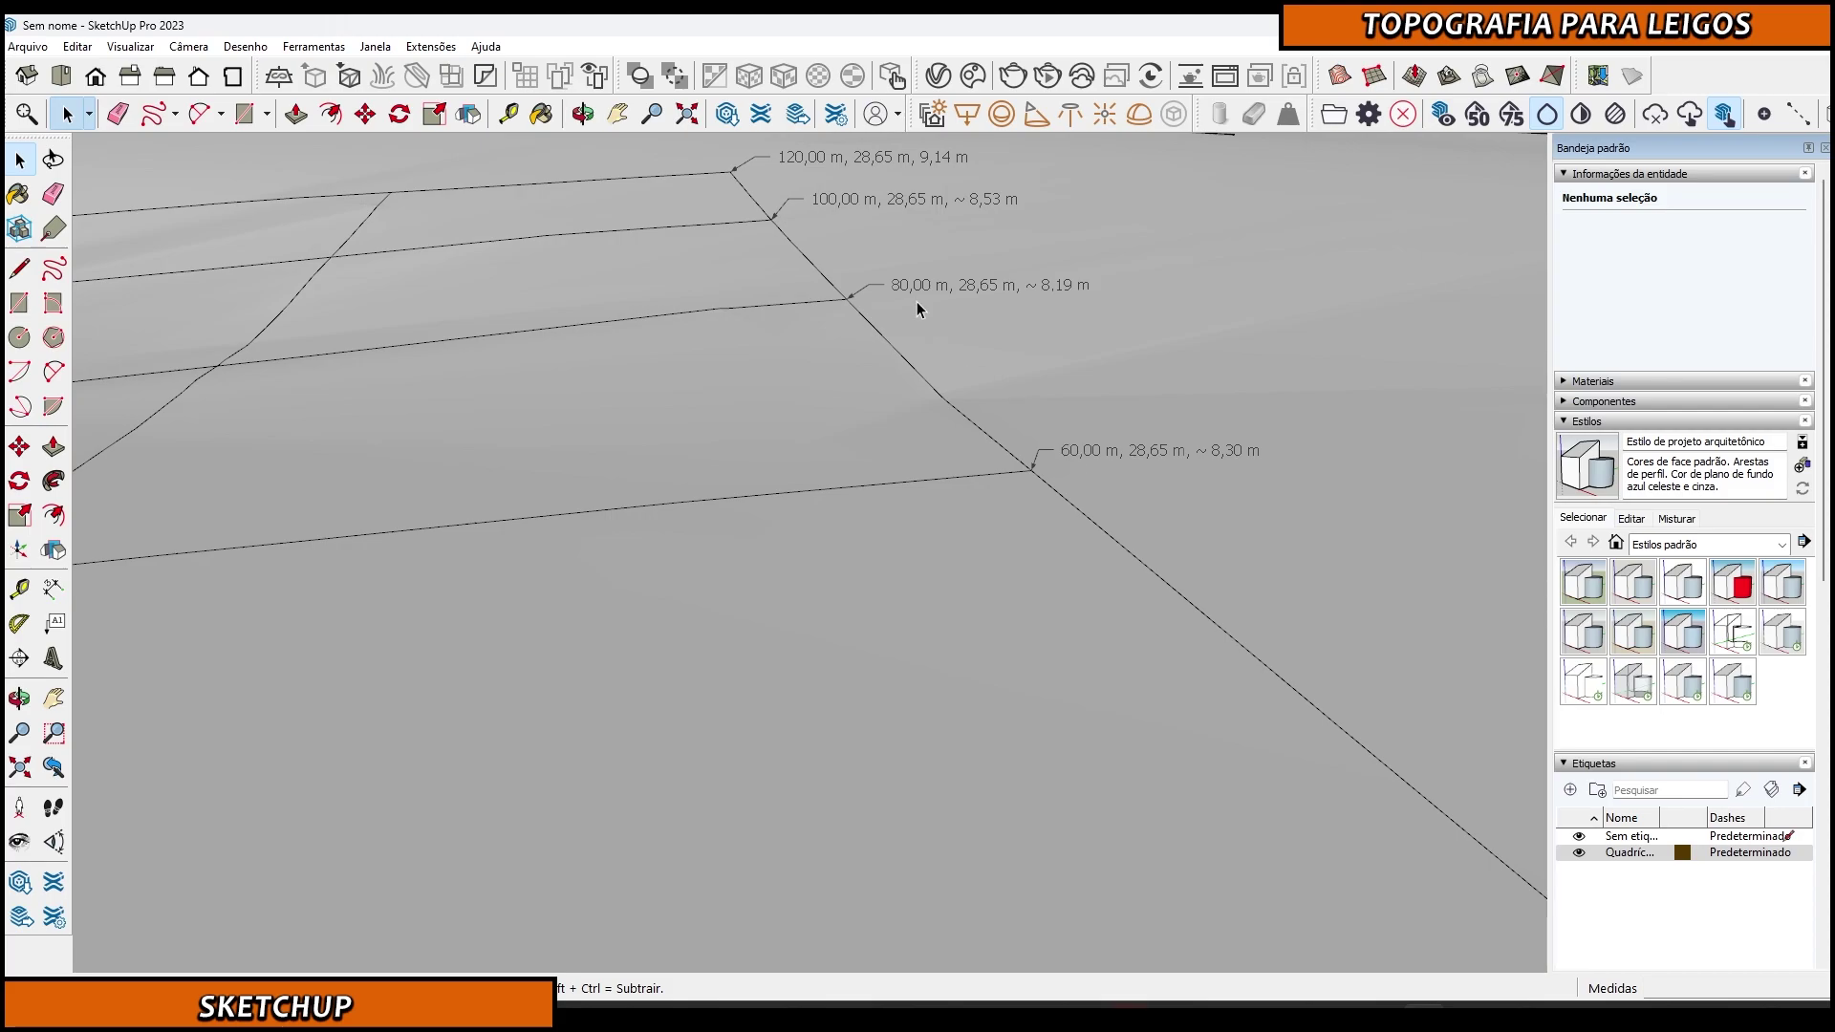
Add coordinate leader texts to the first two intersections past the origin corner on the draped grid's perpendicular edge
middle_drag(1060, 445, 306, 826)
middle_drag(185, 588, 307, 810)
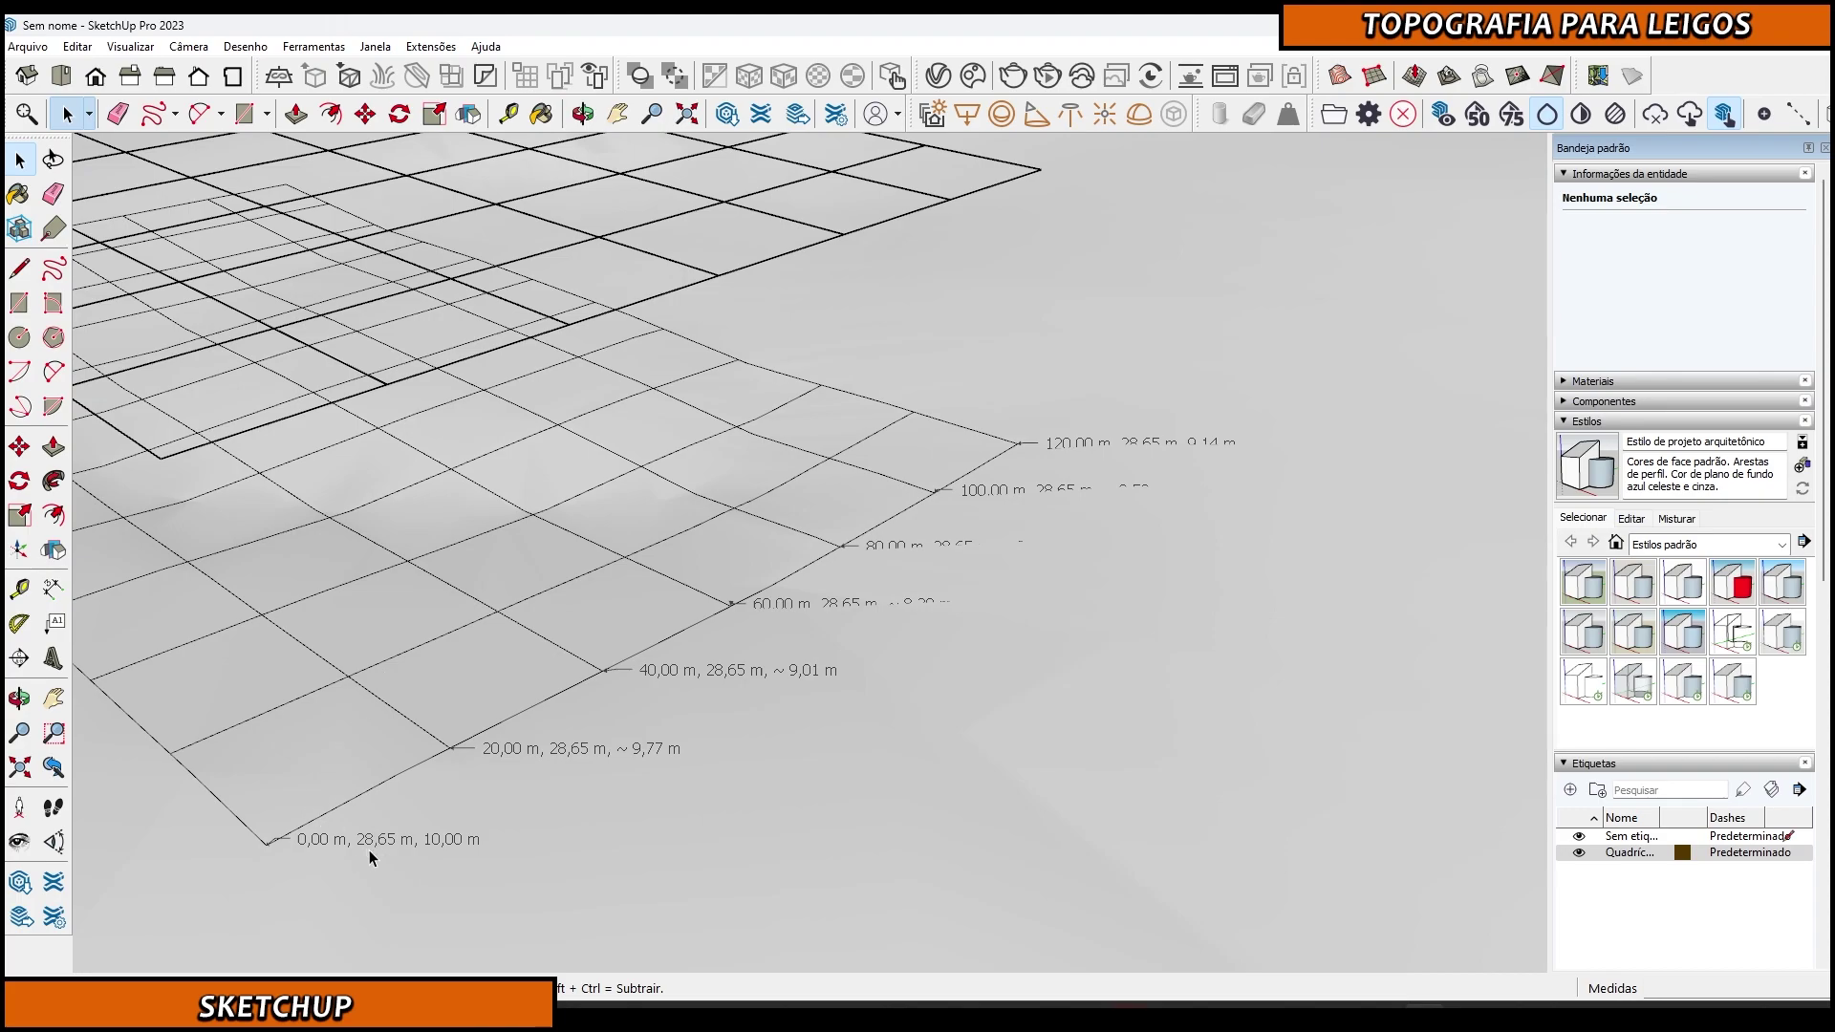
scroll(350, 849, up, 2)
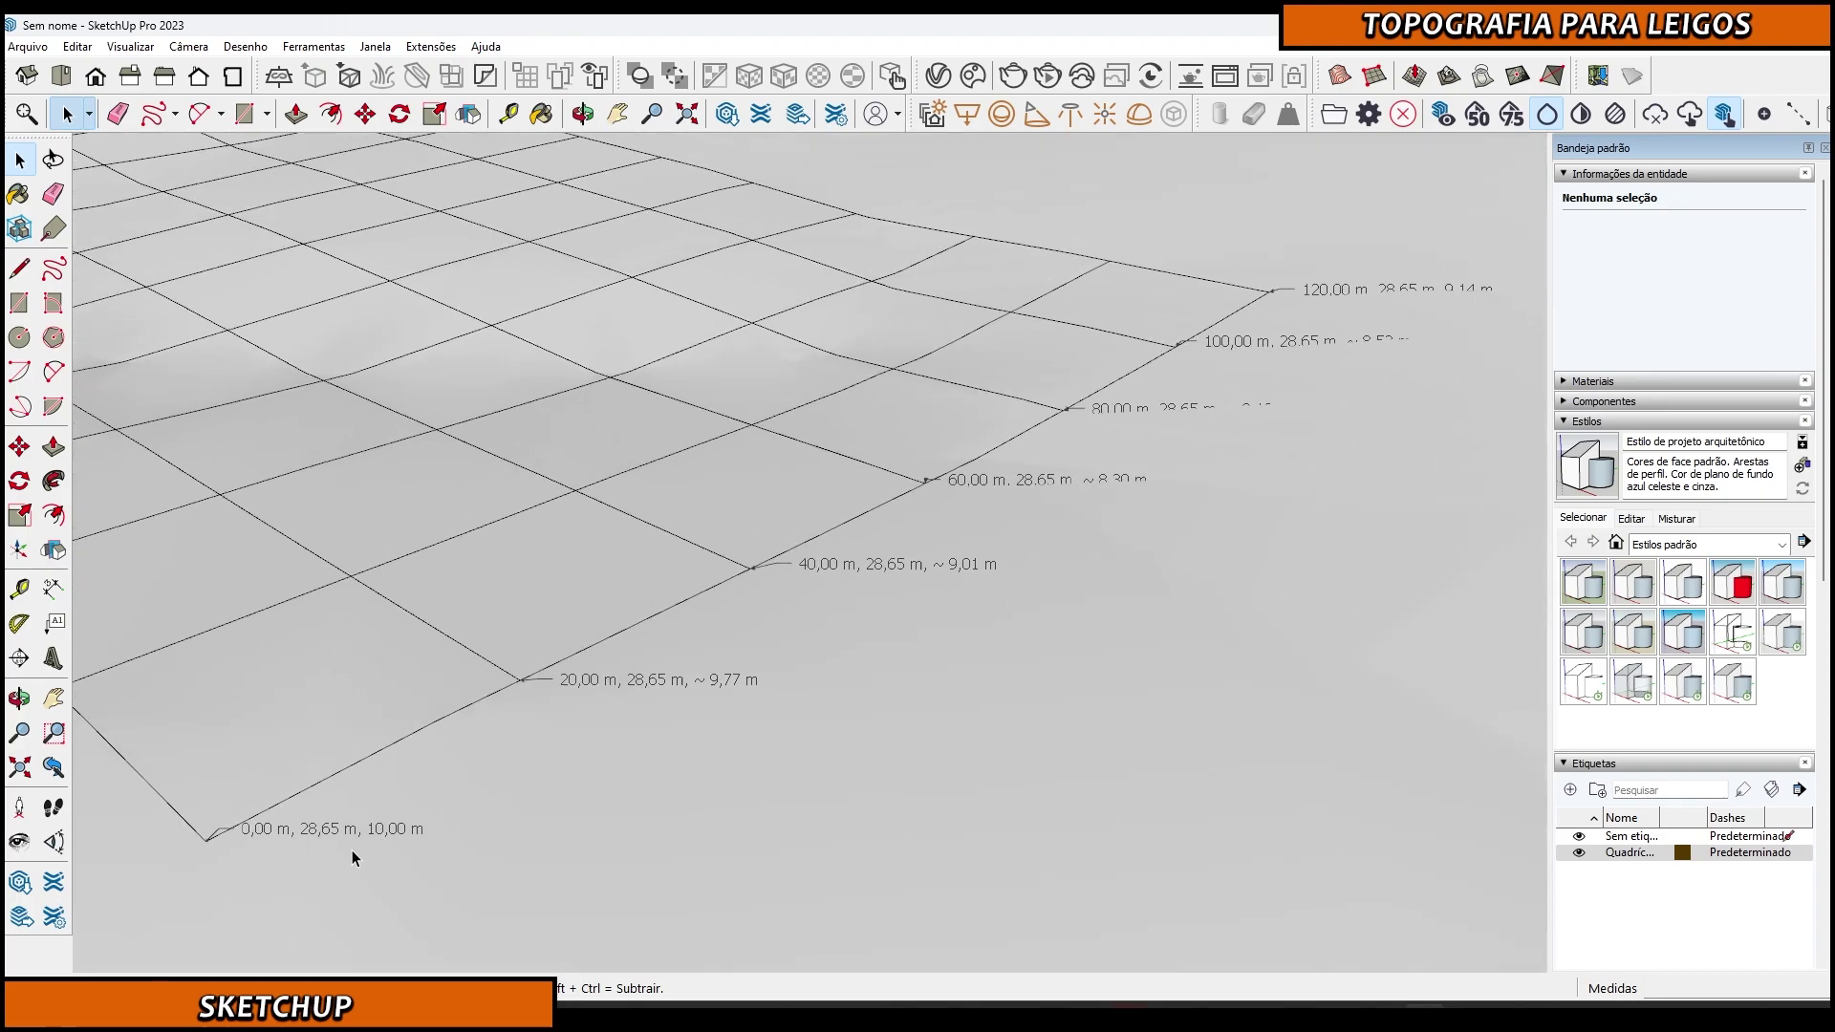
shift+middle_drag(290, 854, 528, 781)
shift+middle_drag(418, 699, 534, 746)
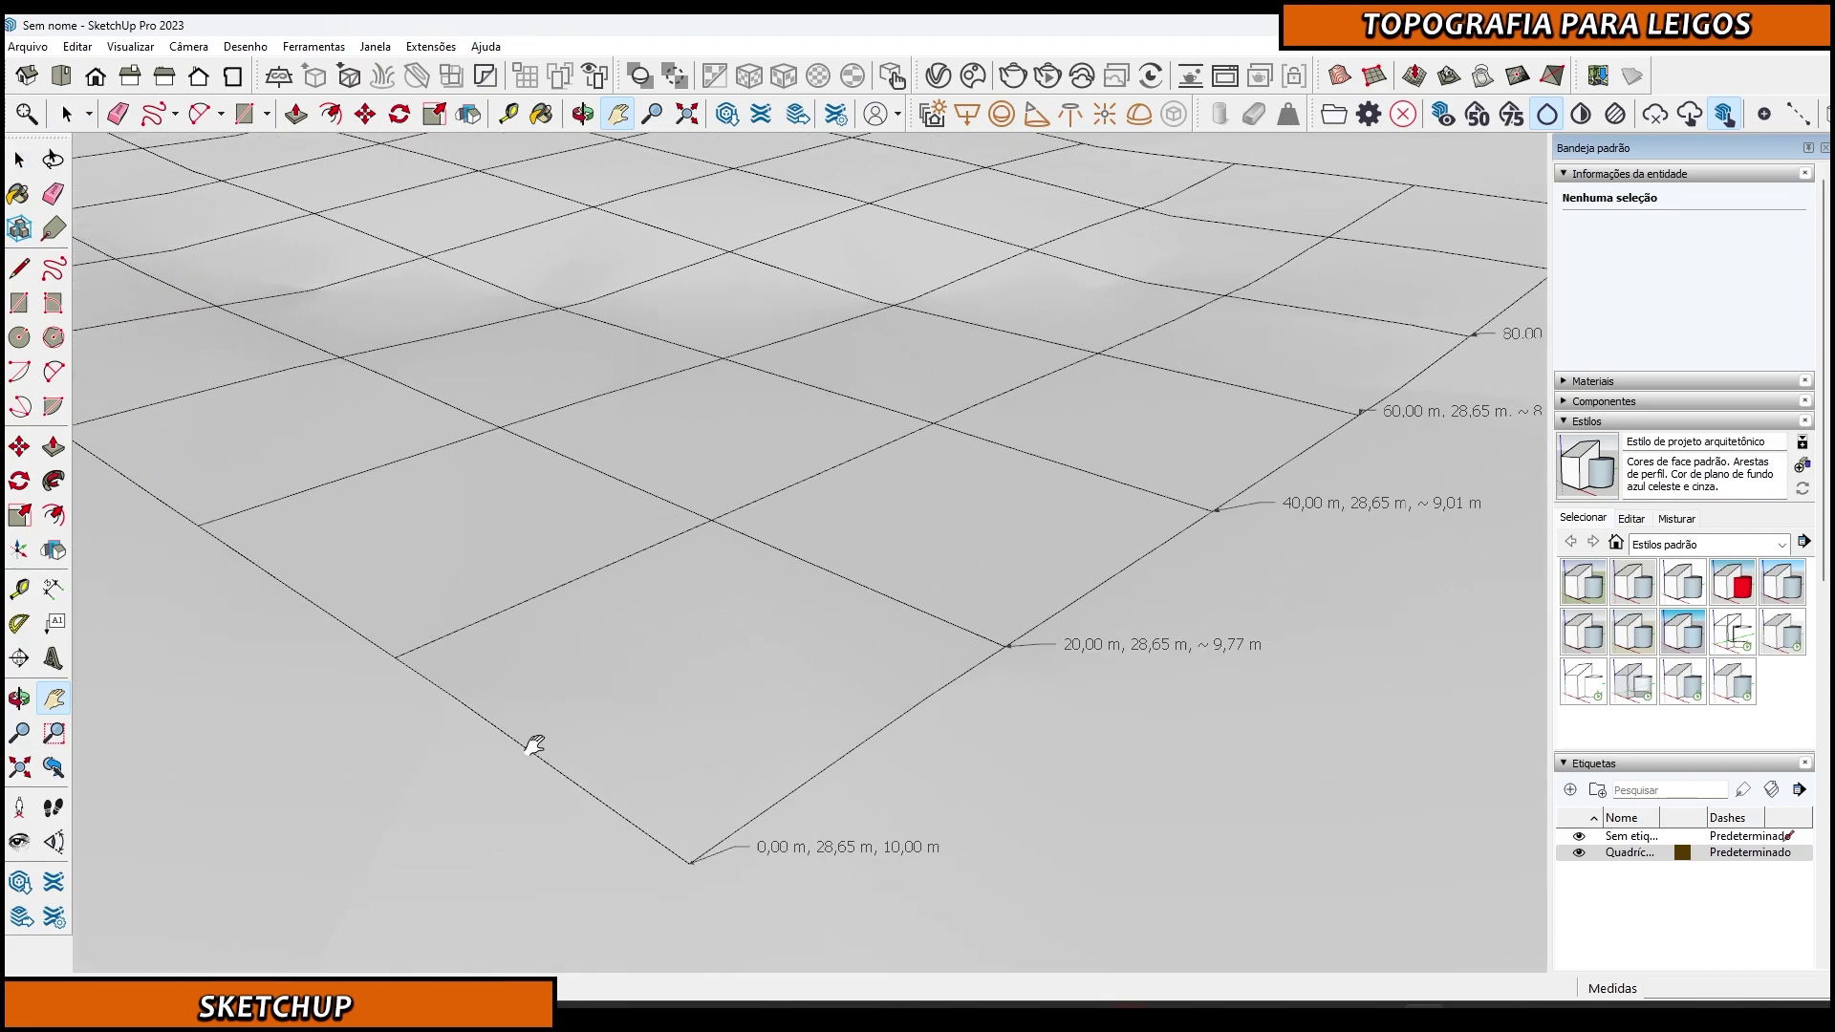
click(55, 622)
click(394, 657)
click(425, 604)
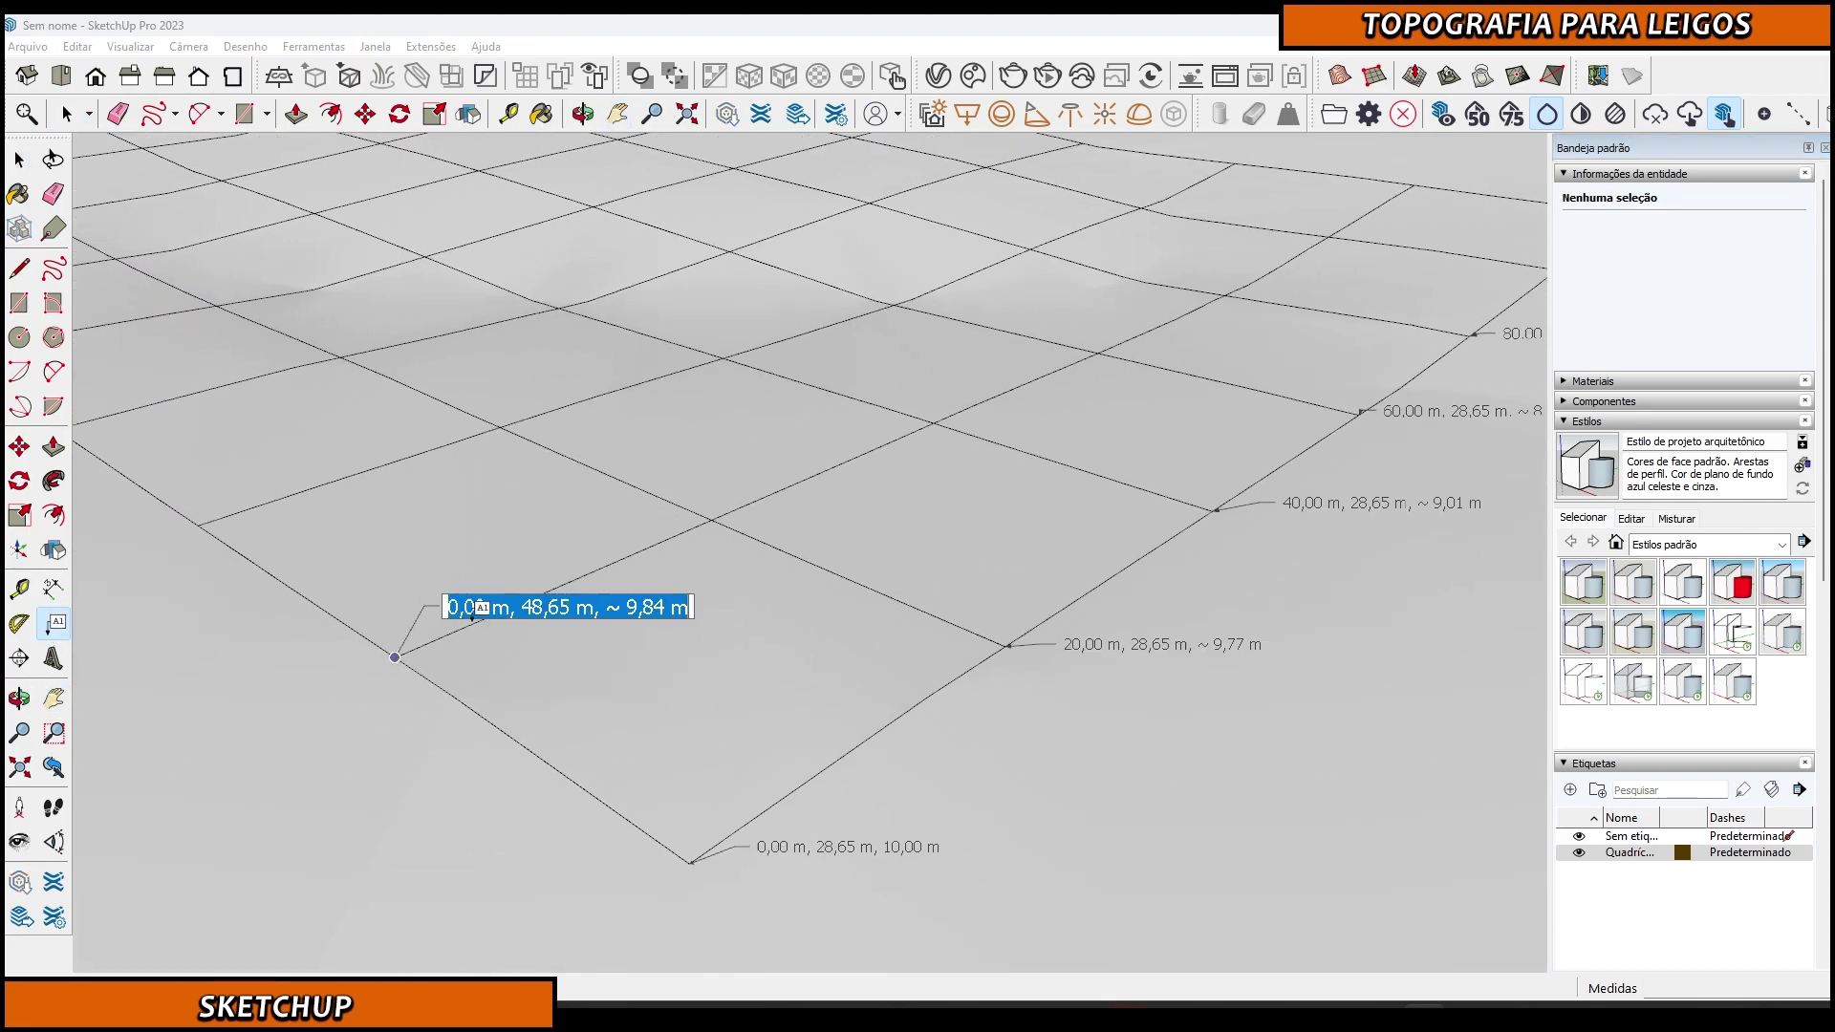
click(567, 686)
click(198, 524)
click(256, 478)
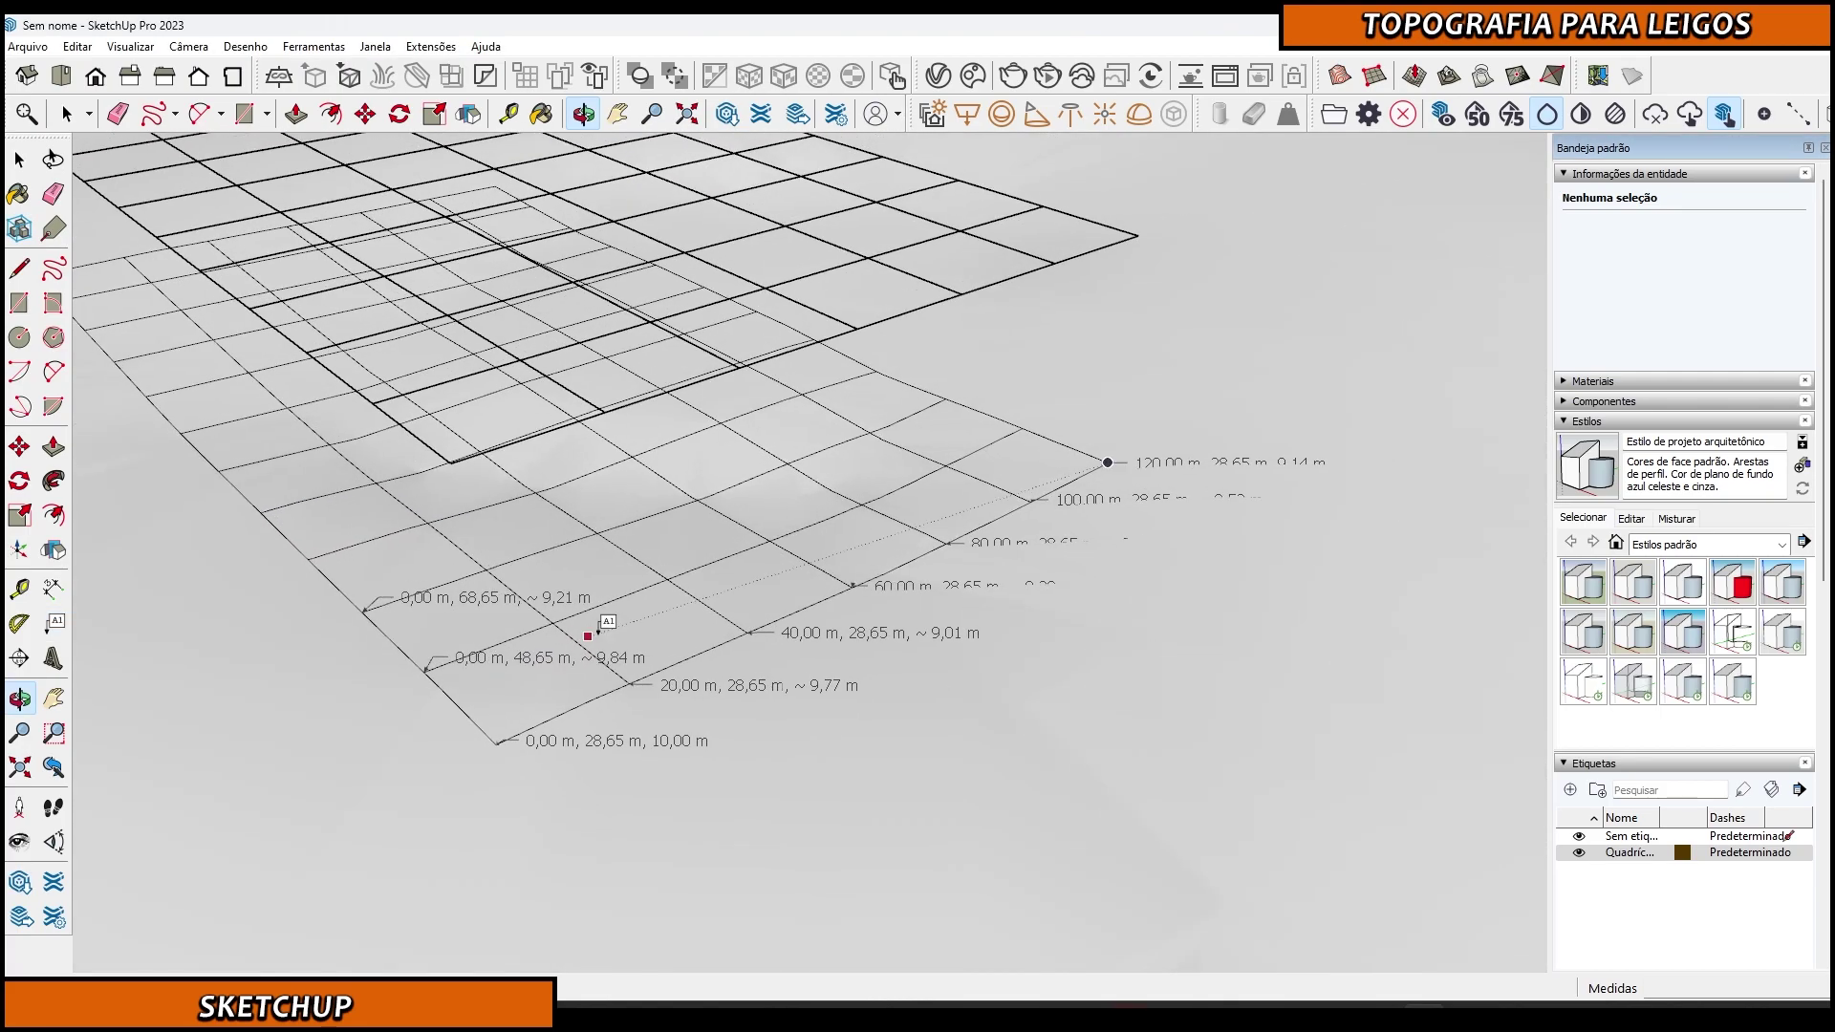
middle_drag(612, 621, 561, 643)
scroll(699, 625, up, 2)
key(t)
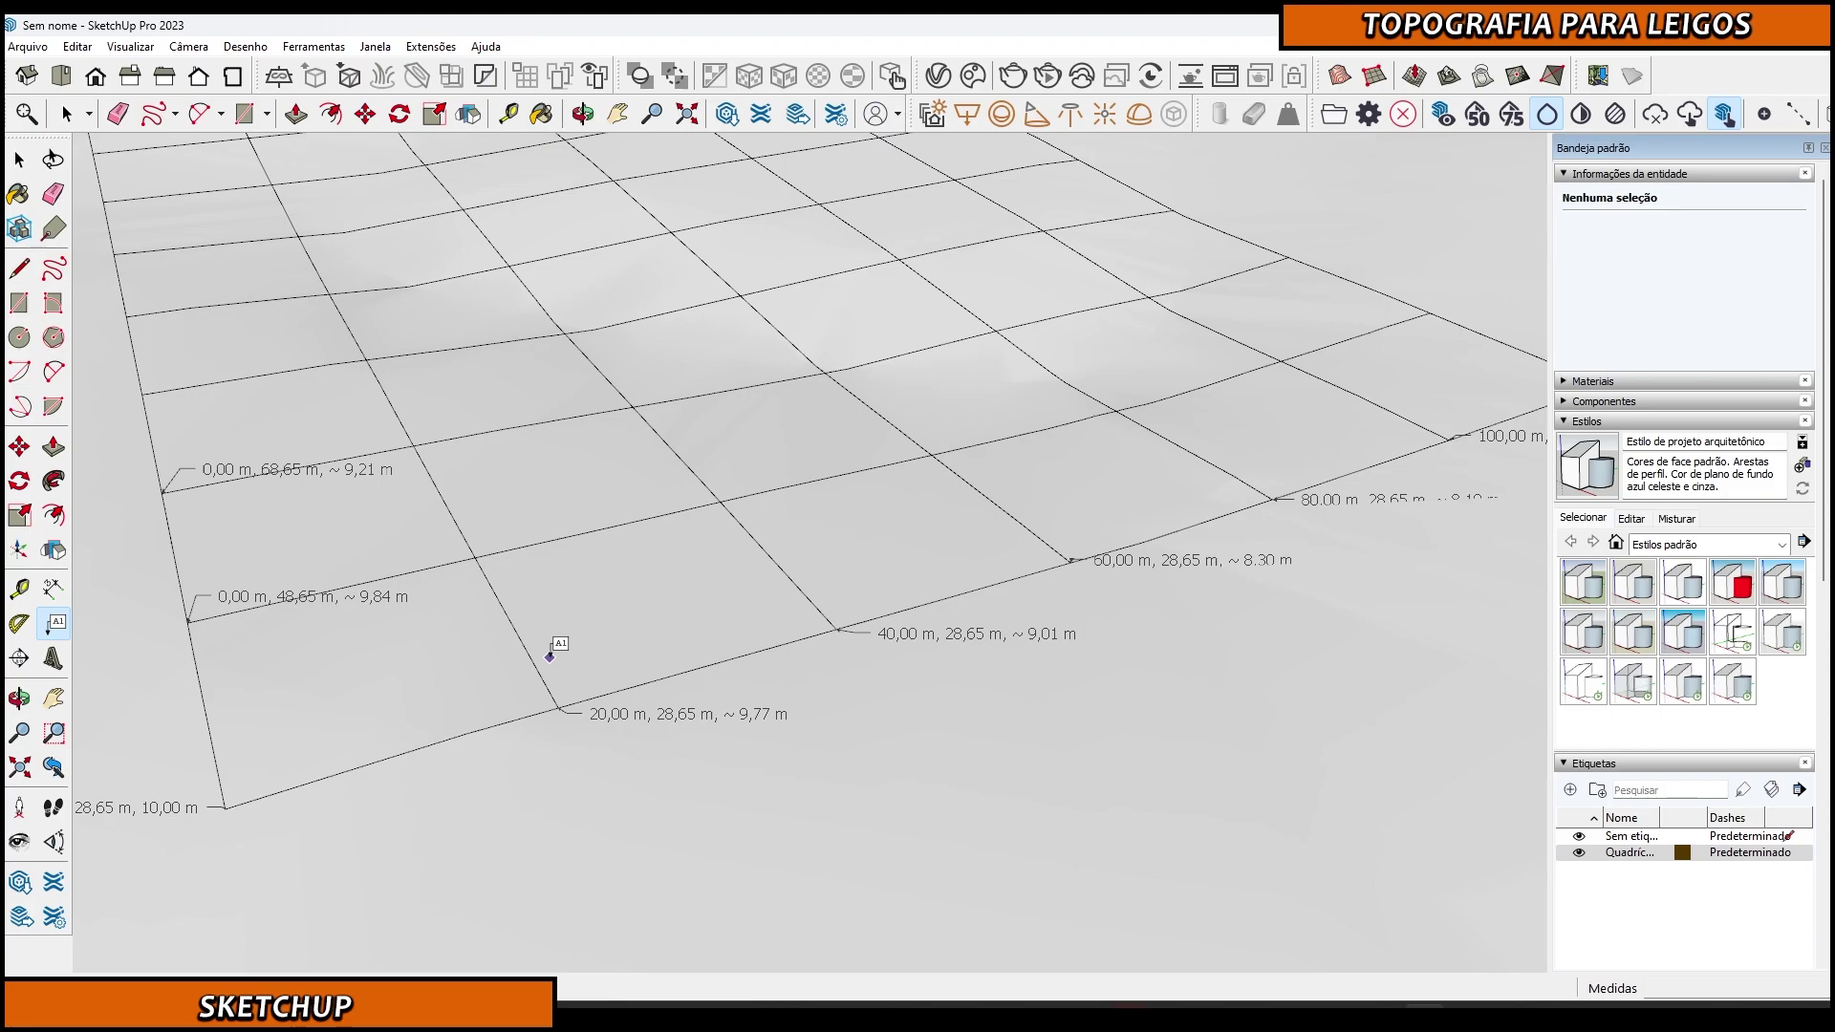
right_click(549, 656)
click(789, 690)
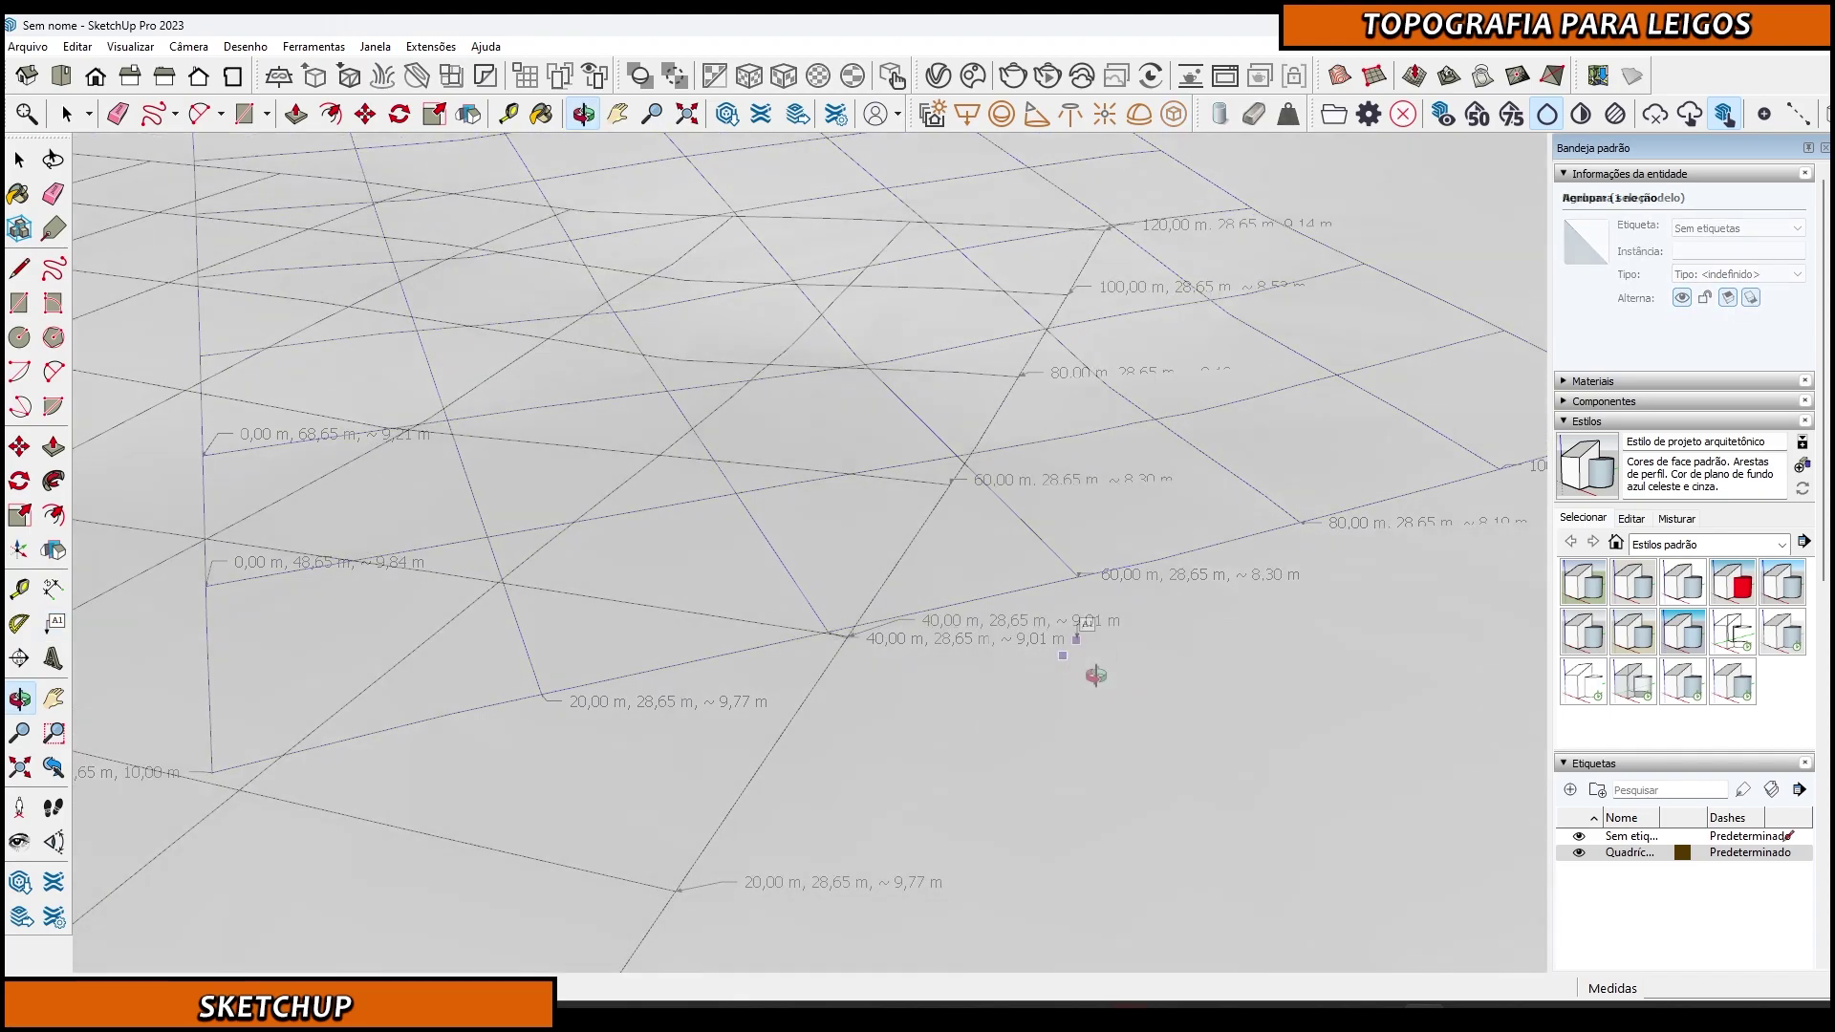
click(1099, 619)
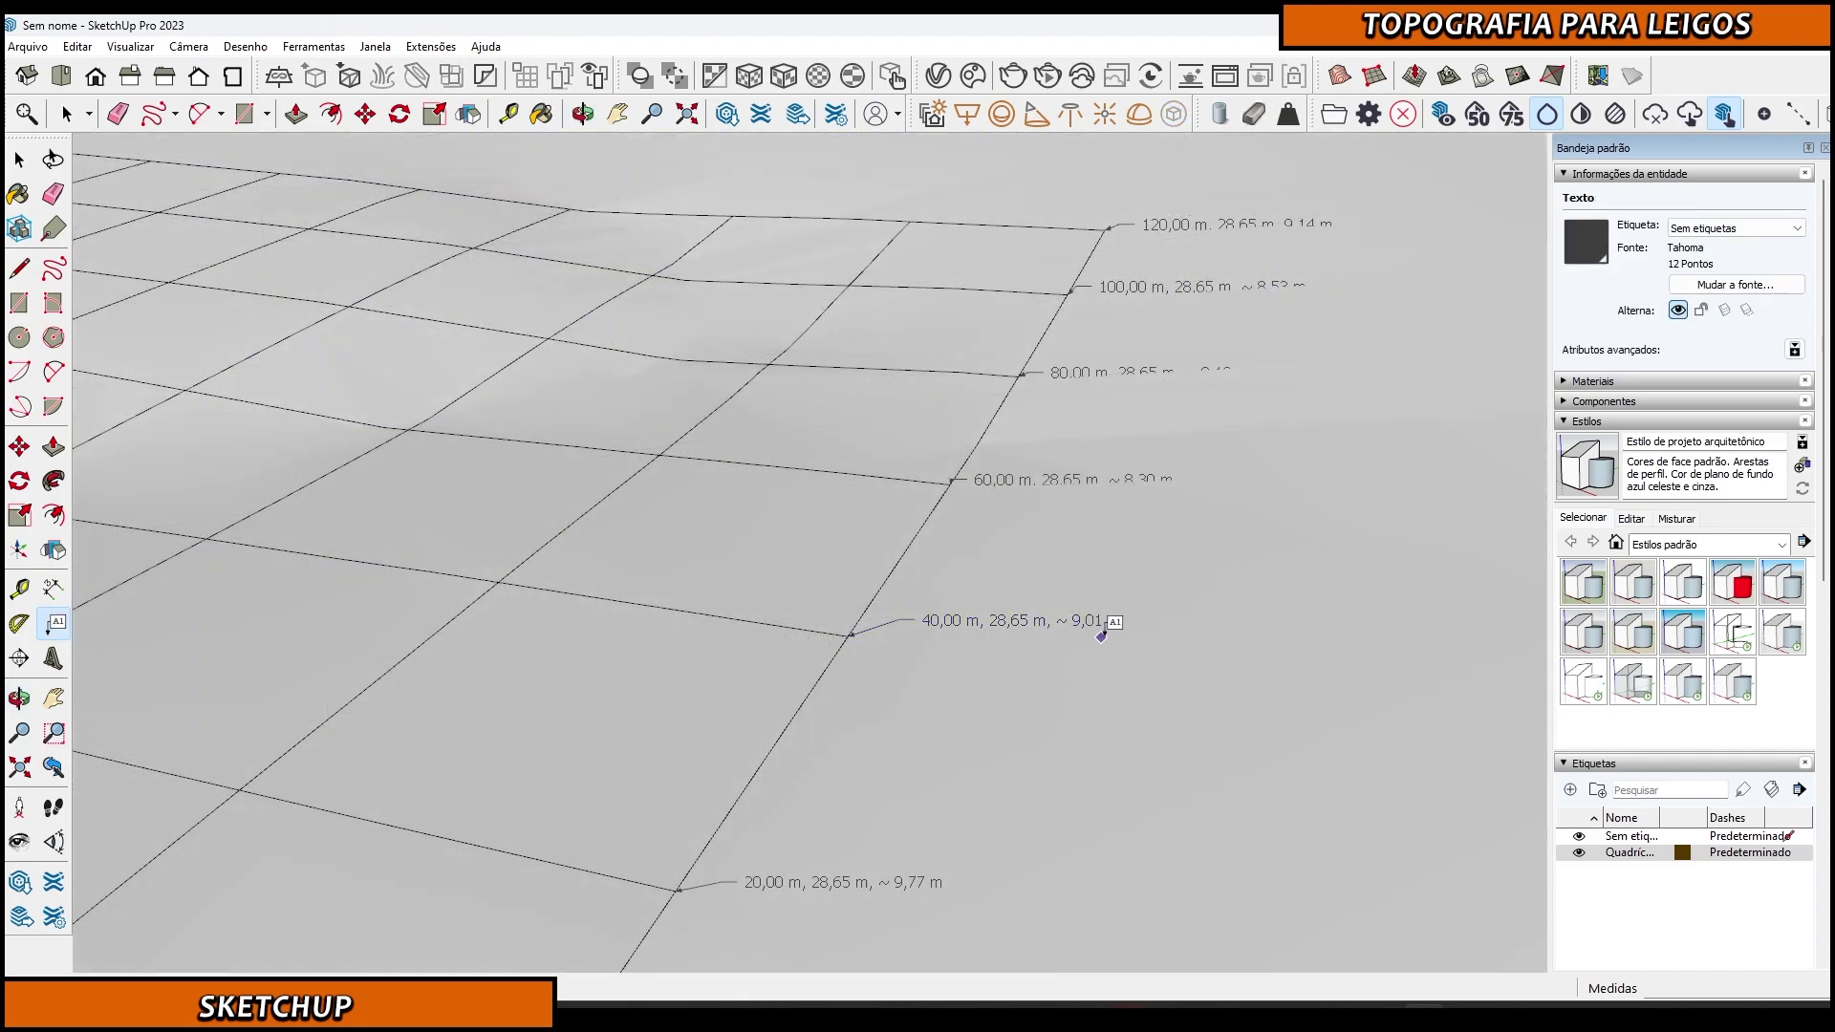
key(Escape)
key(space)
Examine the elevation values in the coordinate labels along both labelled edges of the draped grid
middle_drag(1102, 620, 748, 744)
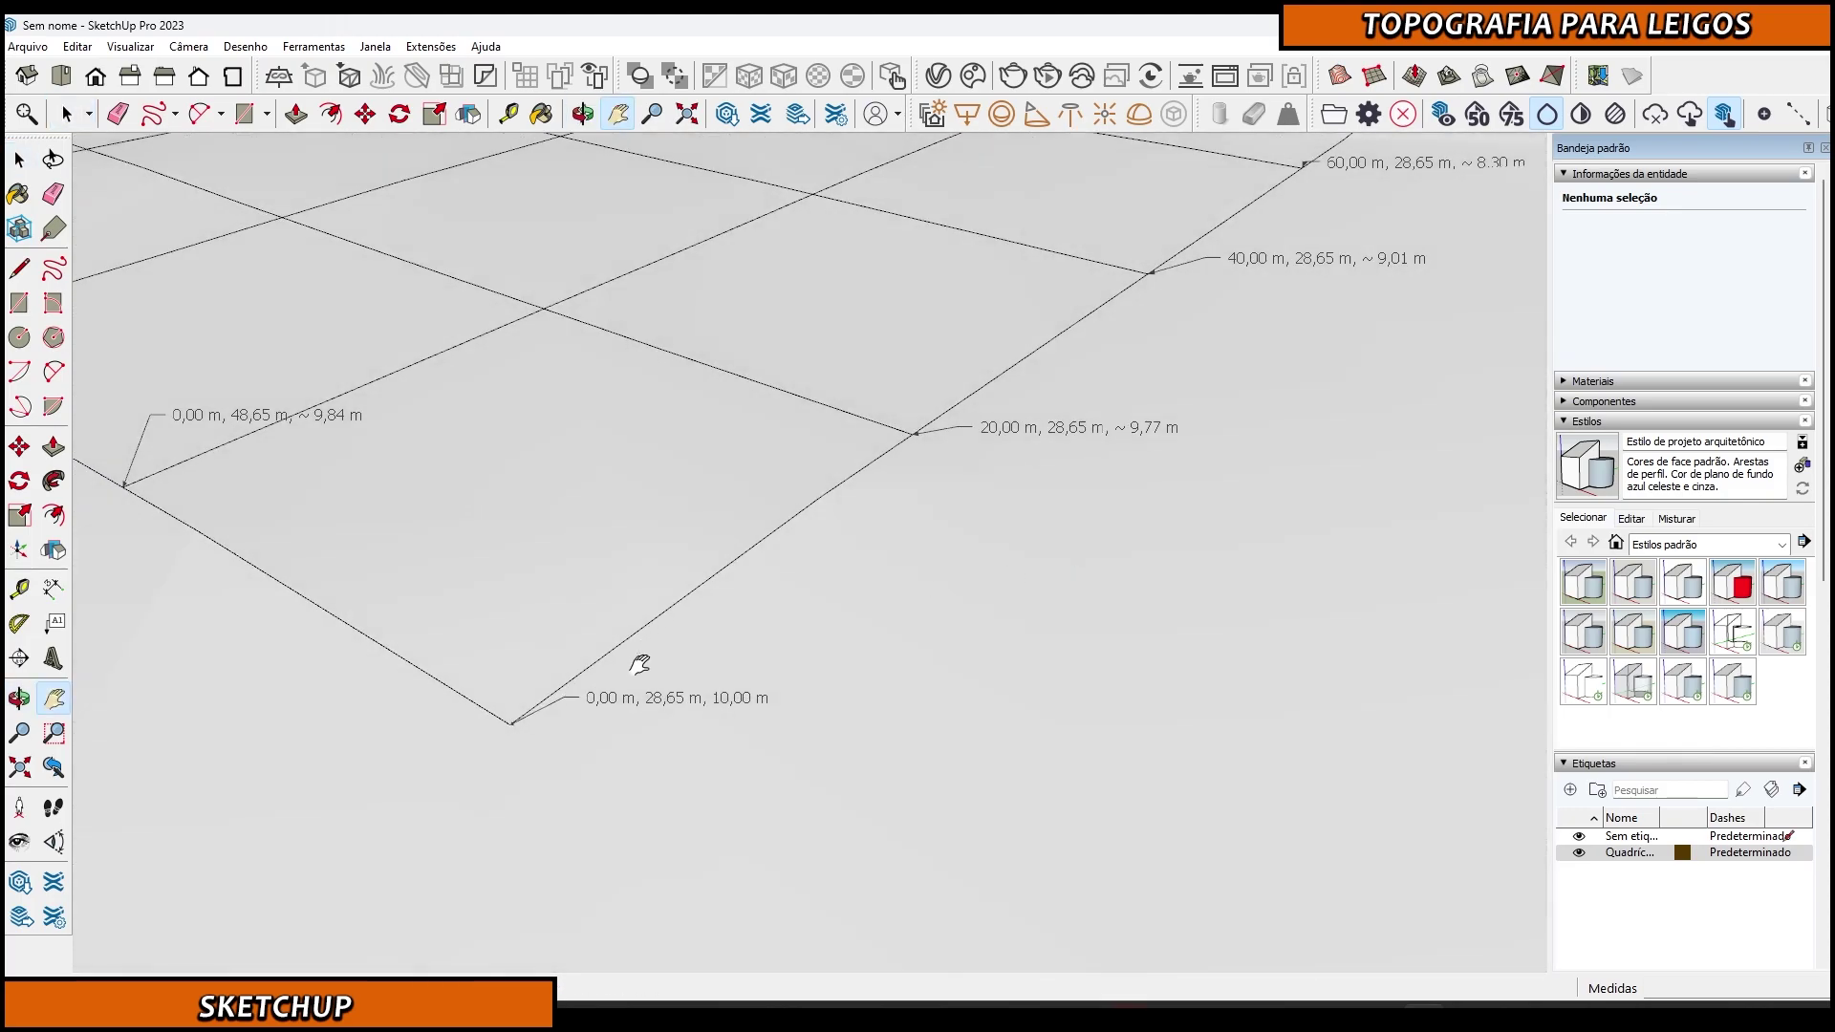
shift+middle_drag(644, 655, 767, 626)
drag(767, 626, 803, 616)
drag(1112, 468, 885, 734)
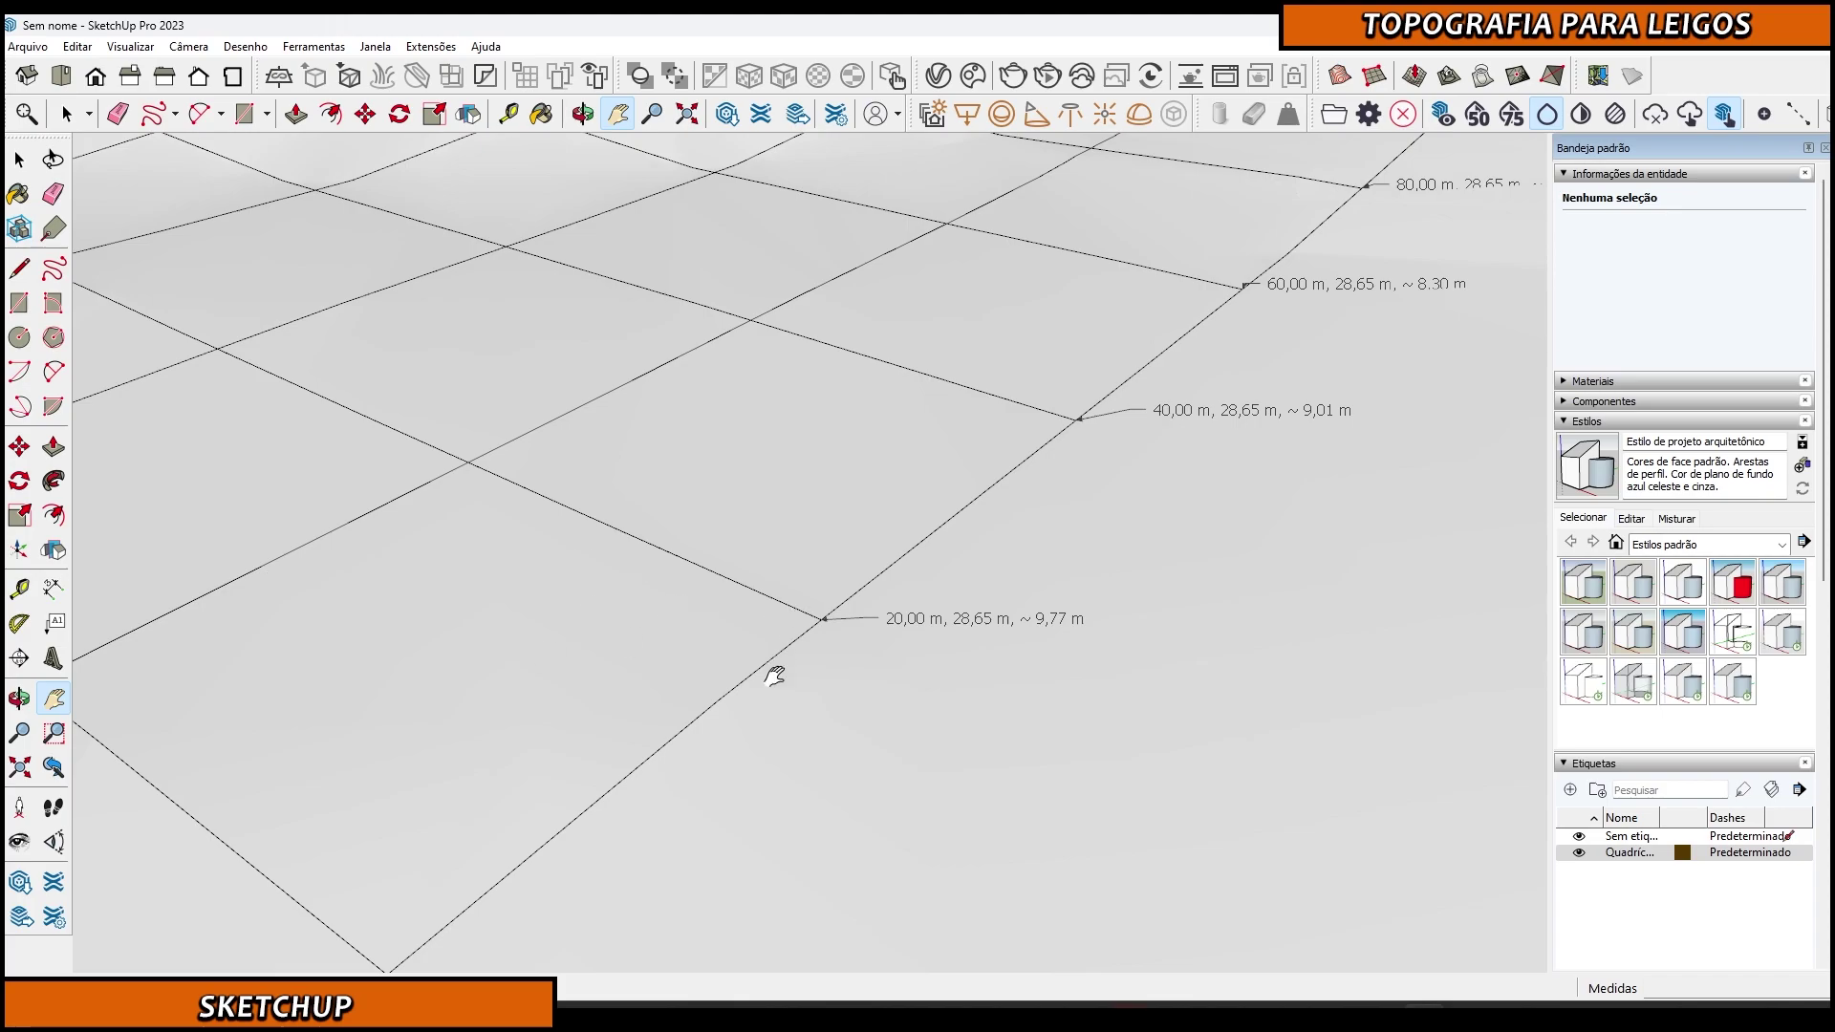
shift+middle_drag(780, 661, 857, 630)
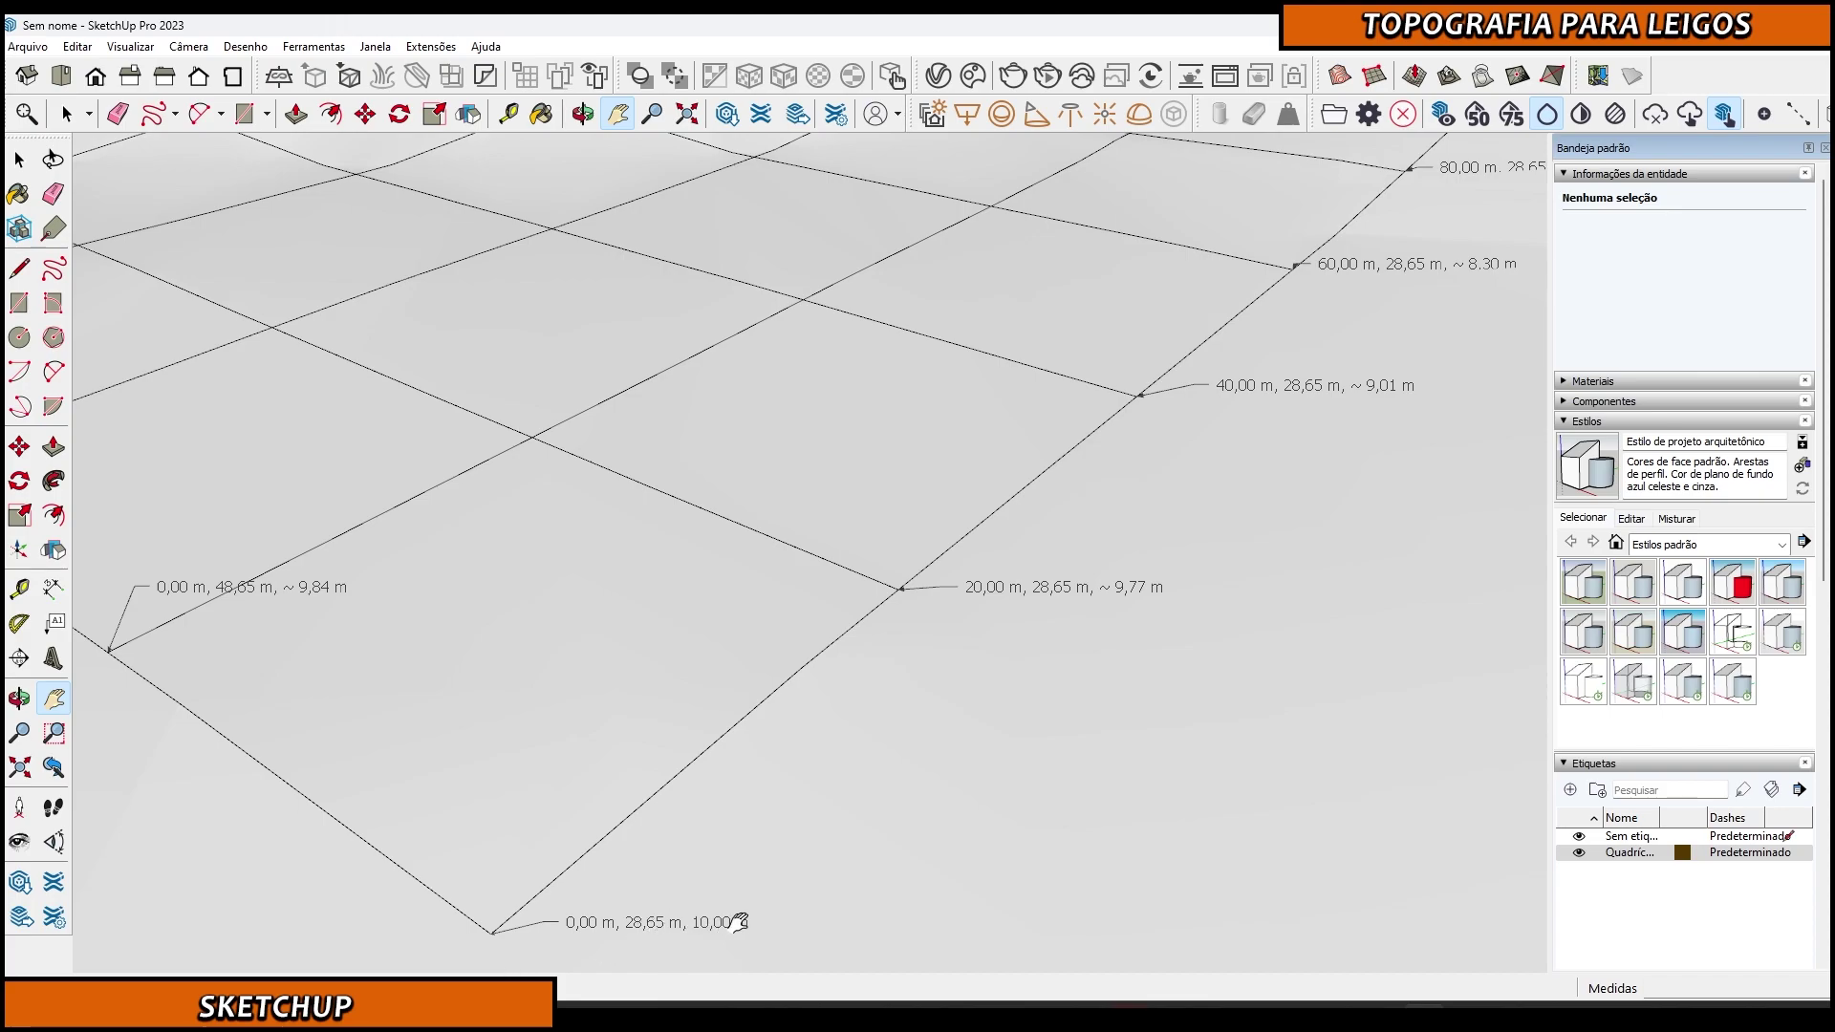
drag(395, 772, 621, 774)
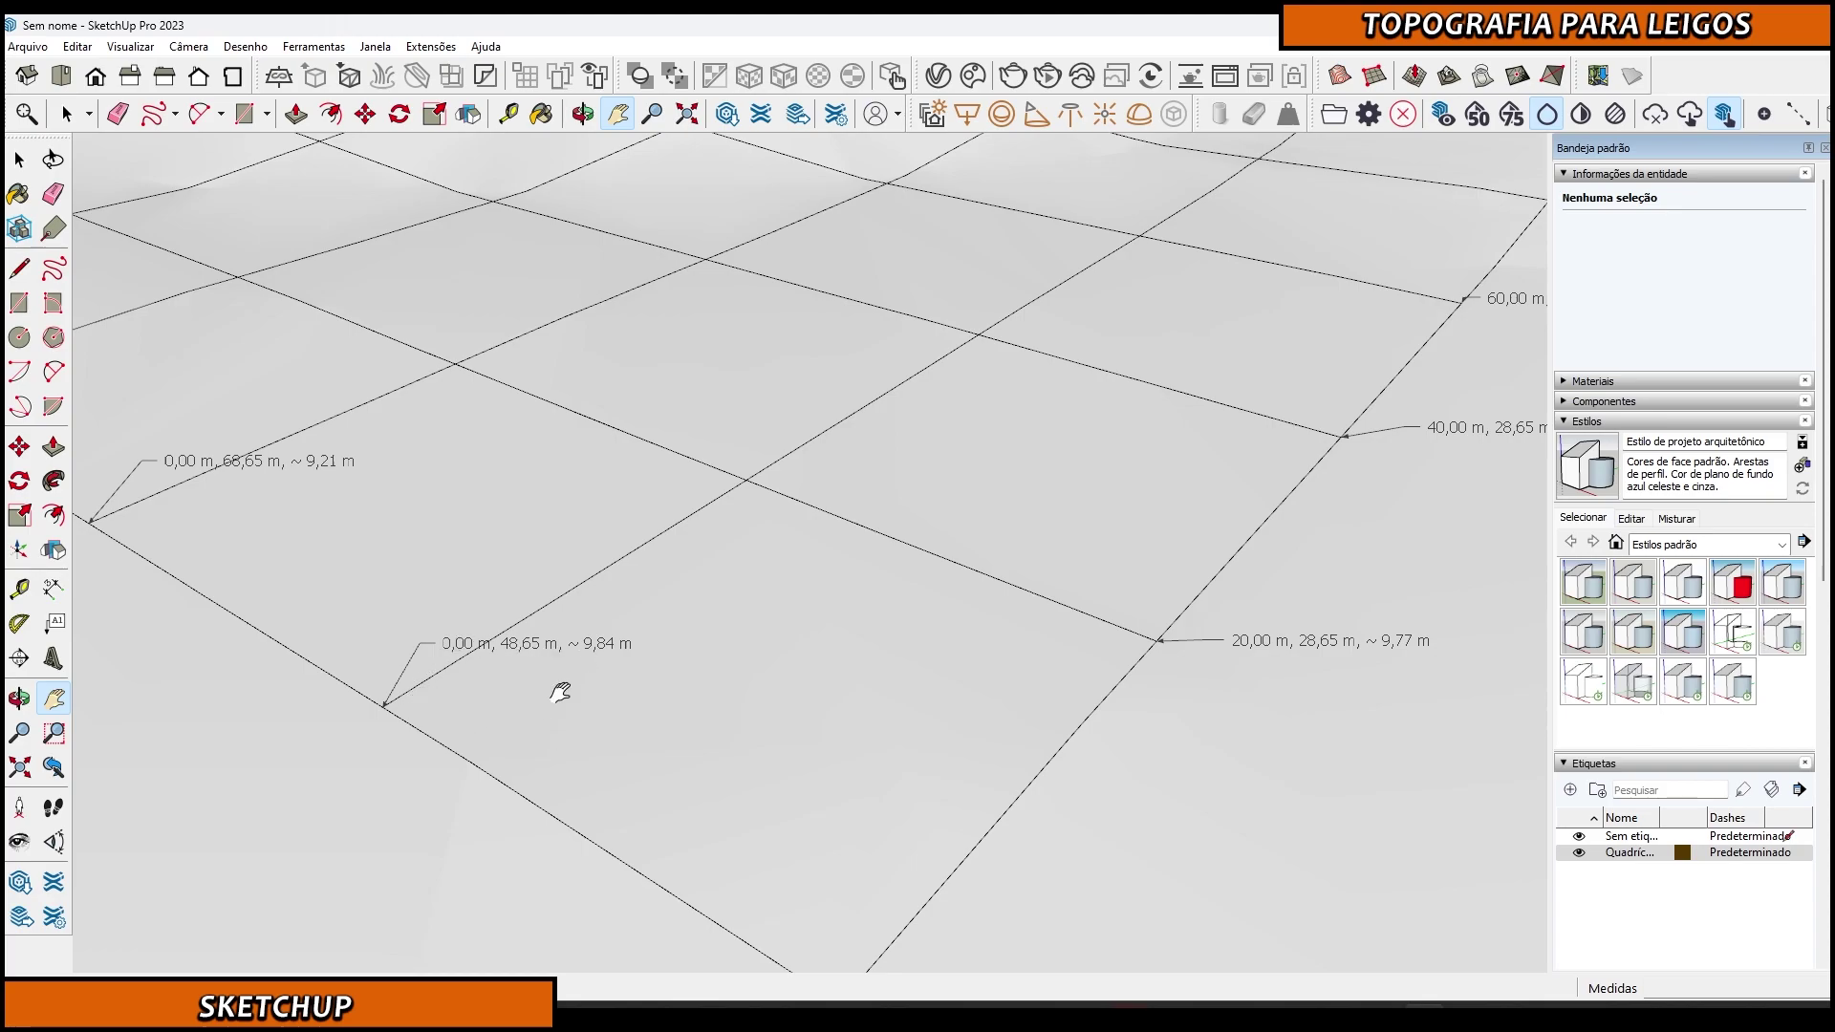
drag(557, 686, 508, 684)
drag(749, 573, 307, 663)
drag(907, 592, 659, 711)
scroll(937, 512, up, 3)
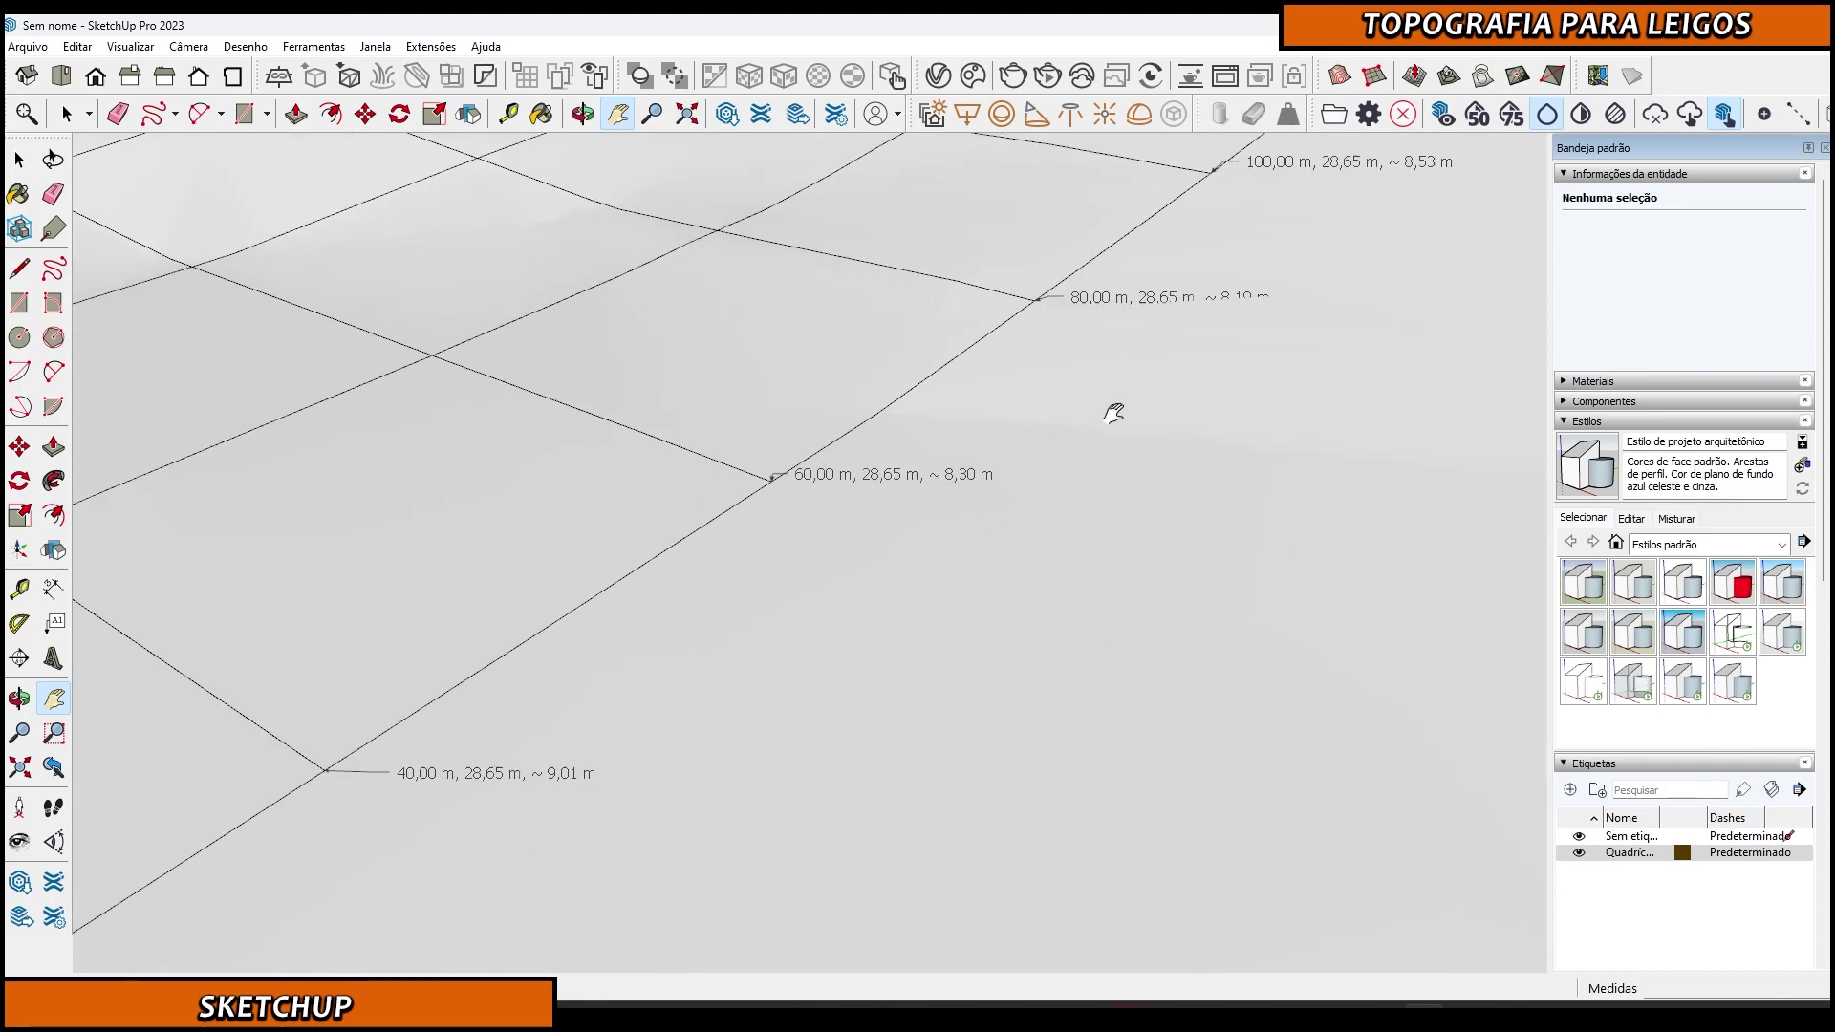
drag(1122, 397, 893, 571)
scroll(892, 570, up, 3)
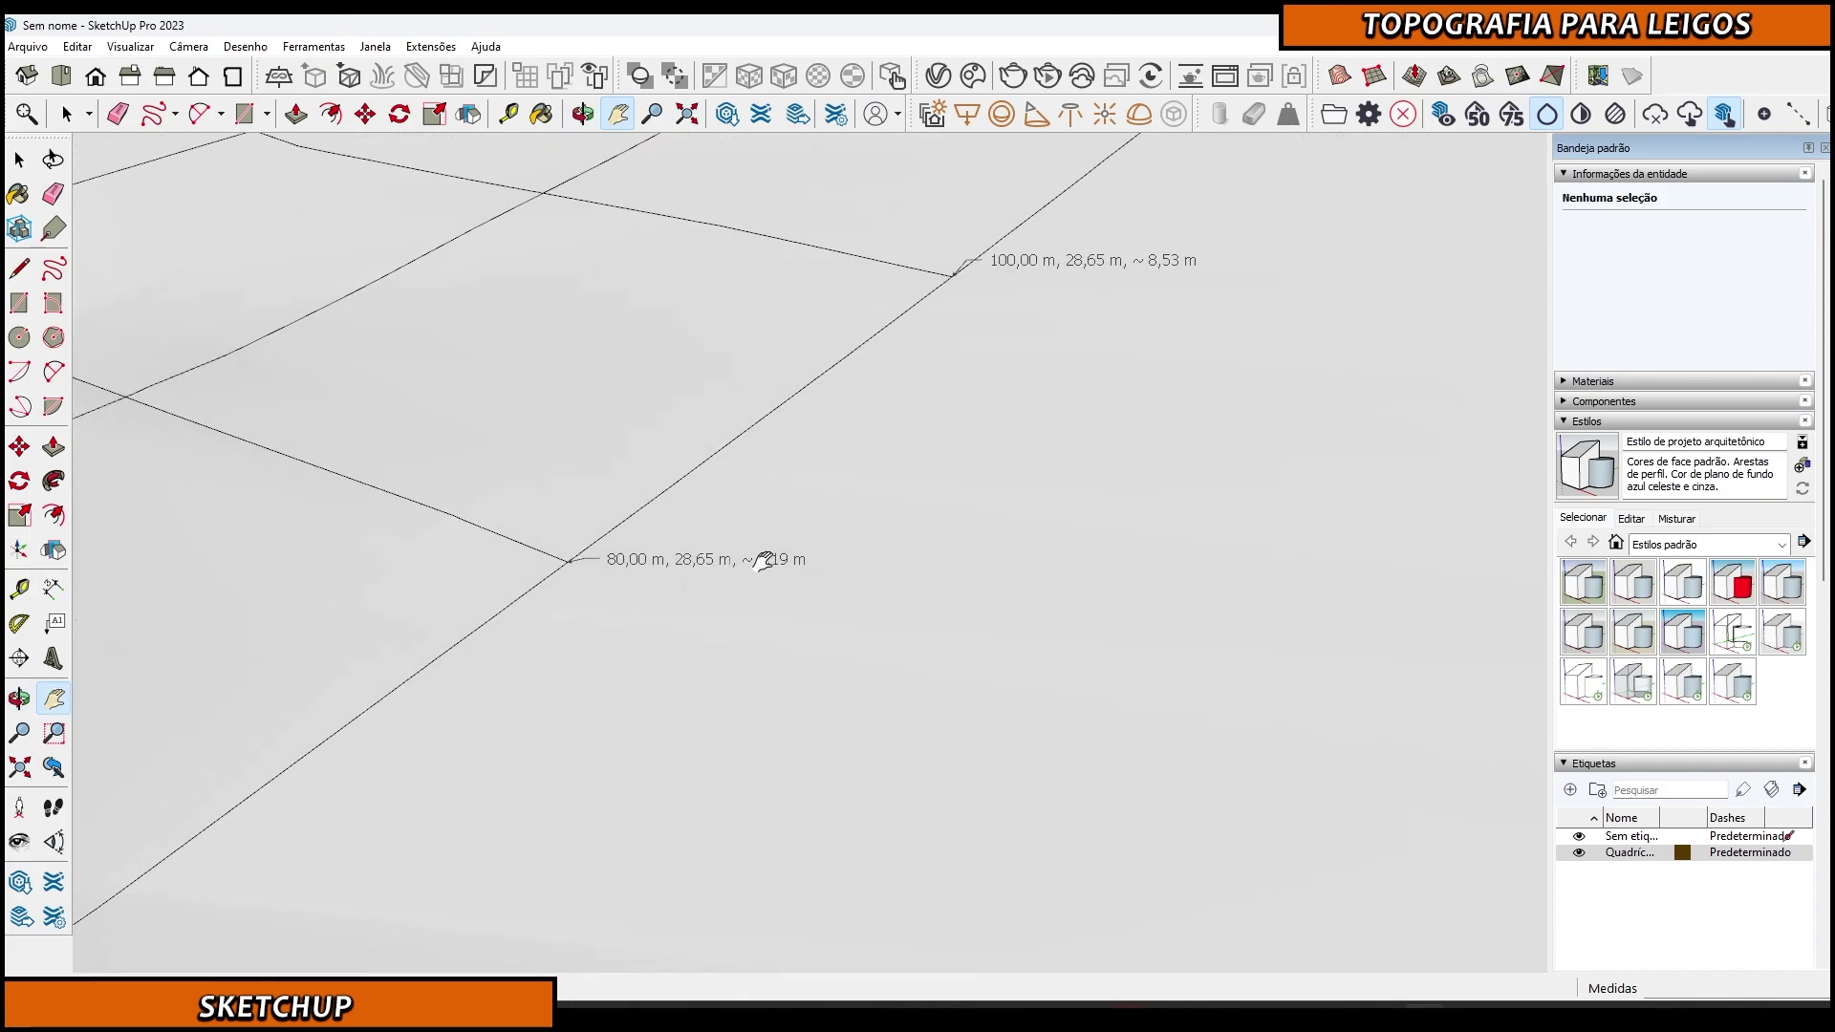
scroll(975, 479, down, 6)
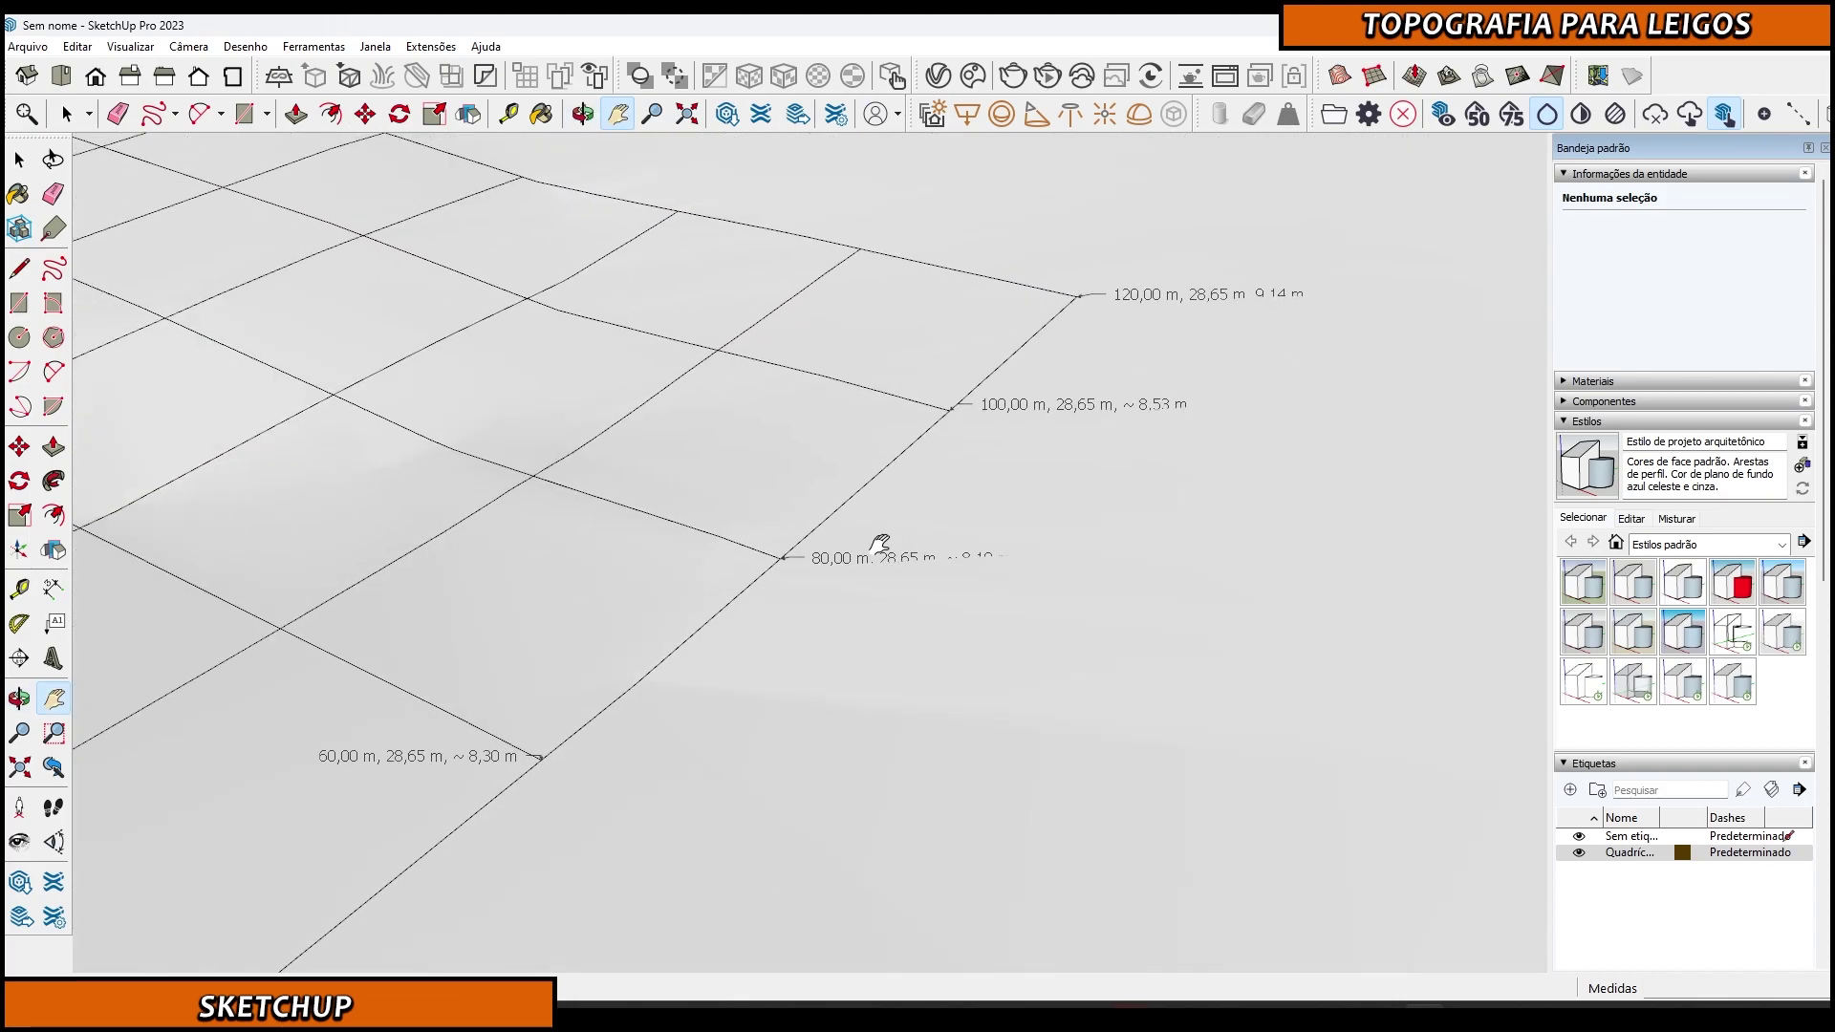
scroll(718, 681, down, 6)
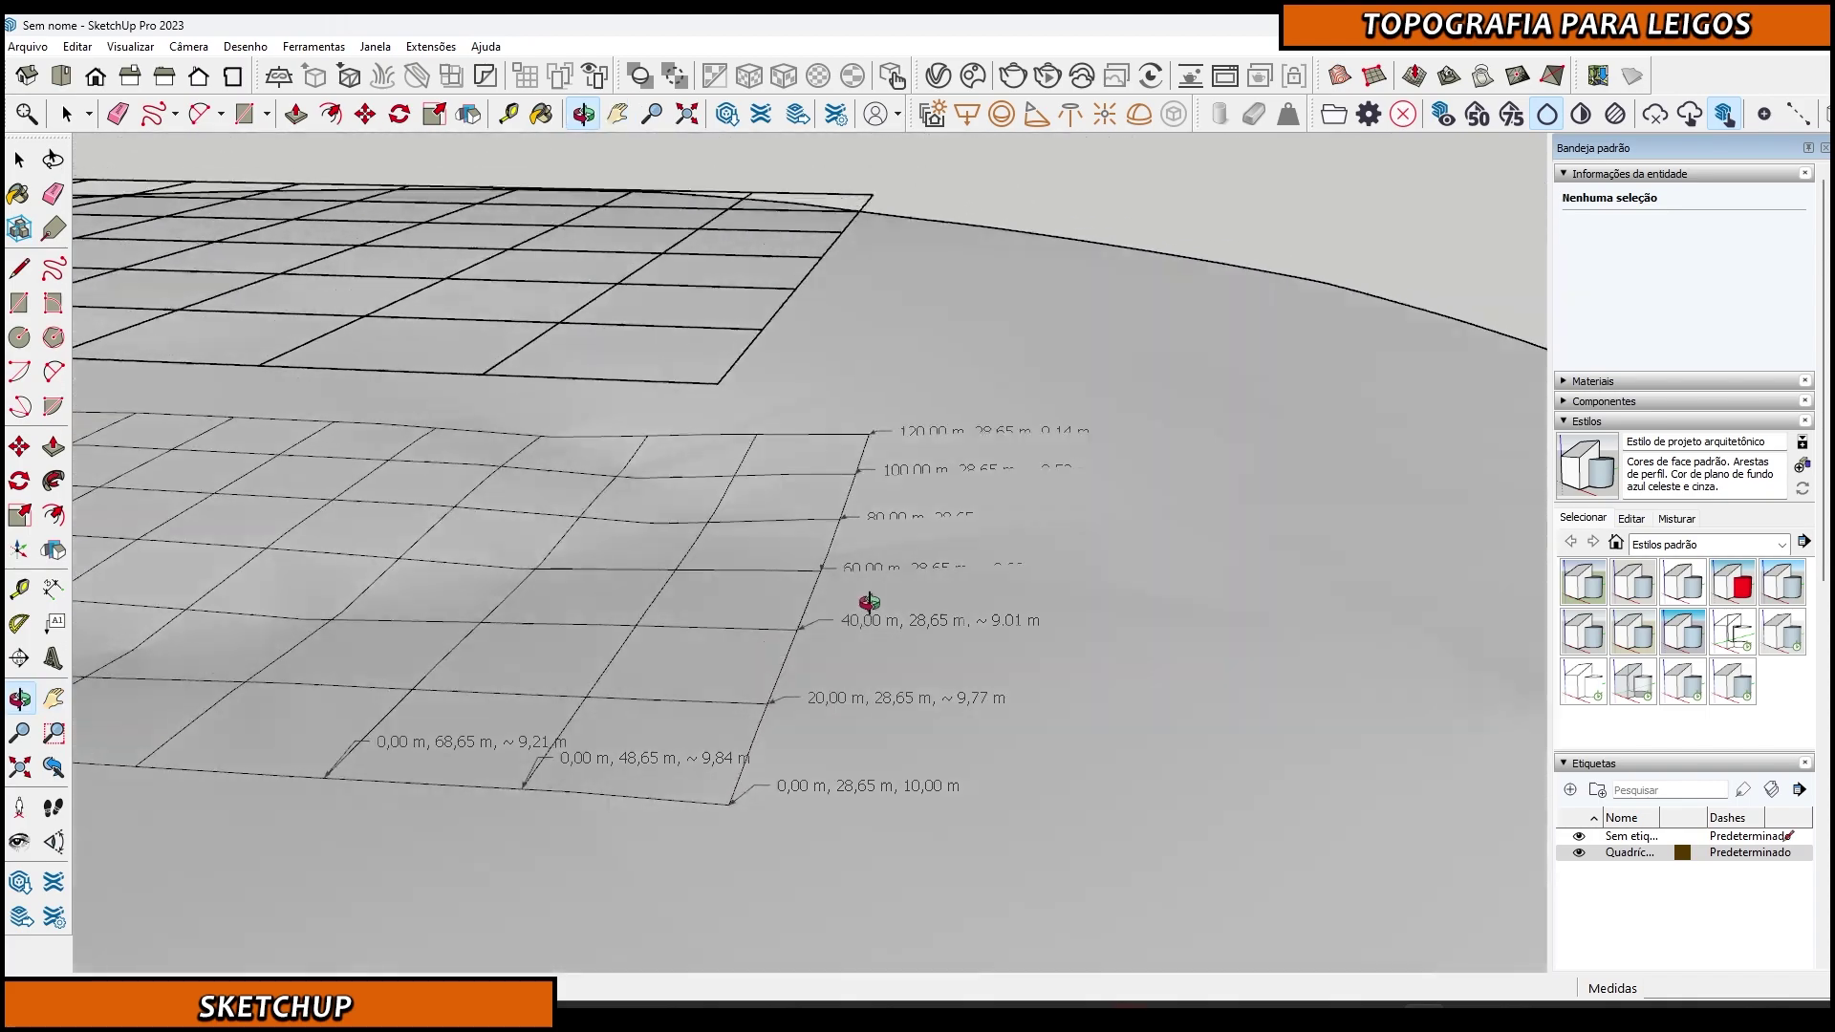
Inspect the draped grid around its labelled origin corner, comparing the elevations of neighbouring intersections with the terrain slope
middle_drag(671, 724, 536, 709)
middle_drag(793, 740, 564, 700)
drag(563, 700, 857, 724)
middle_drag(856, 724, 995, 679)
right_click(999, 678)
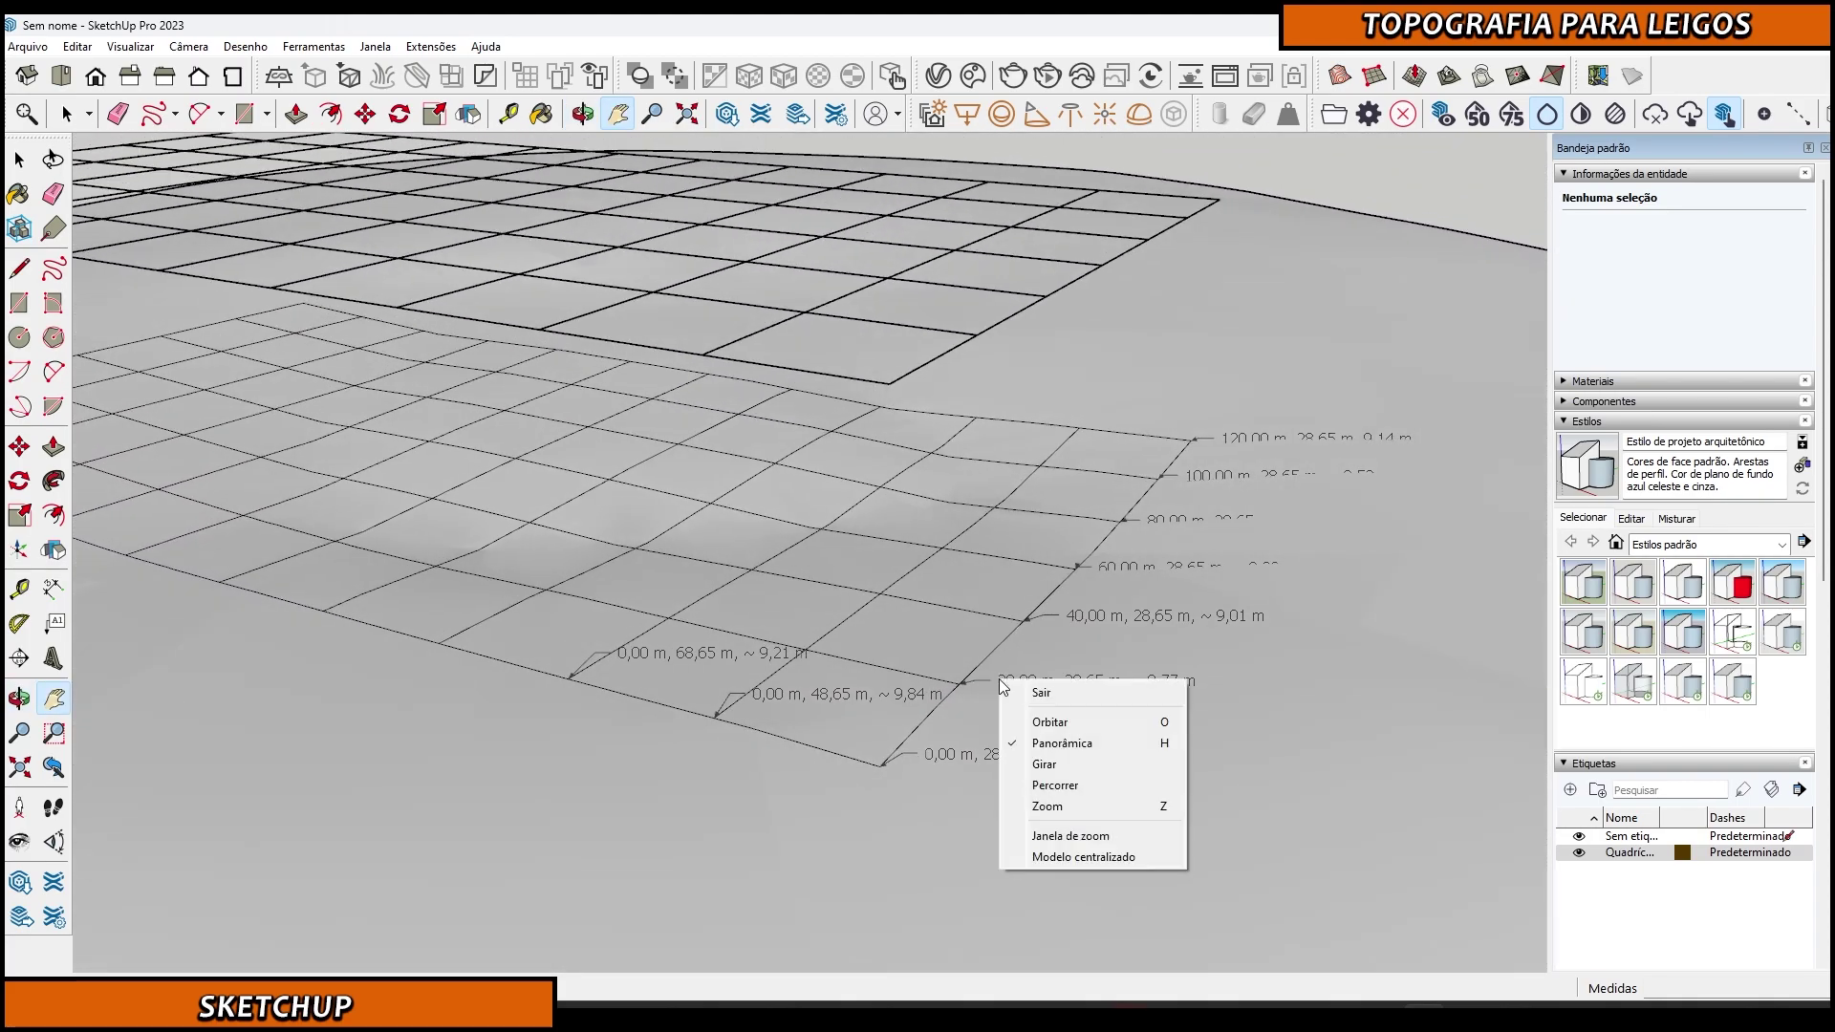
click(872, 781)
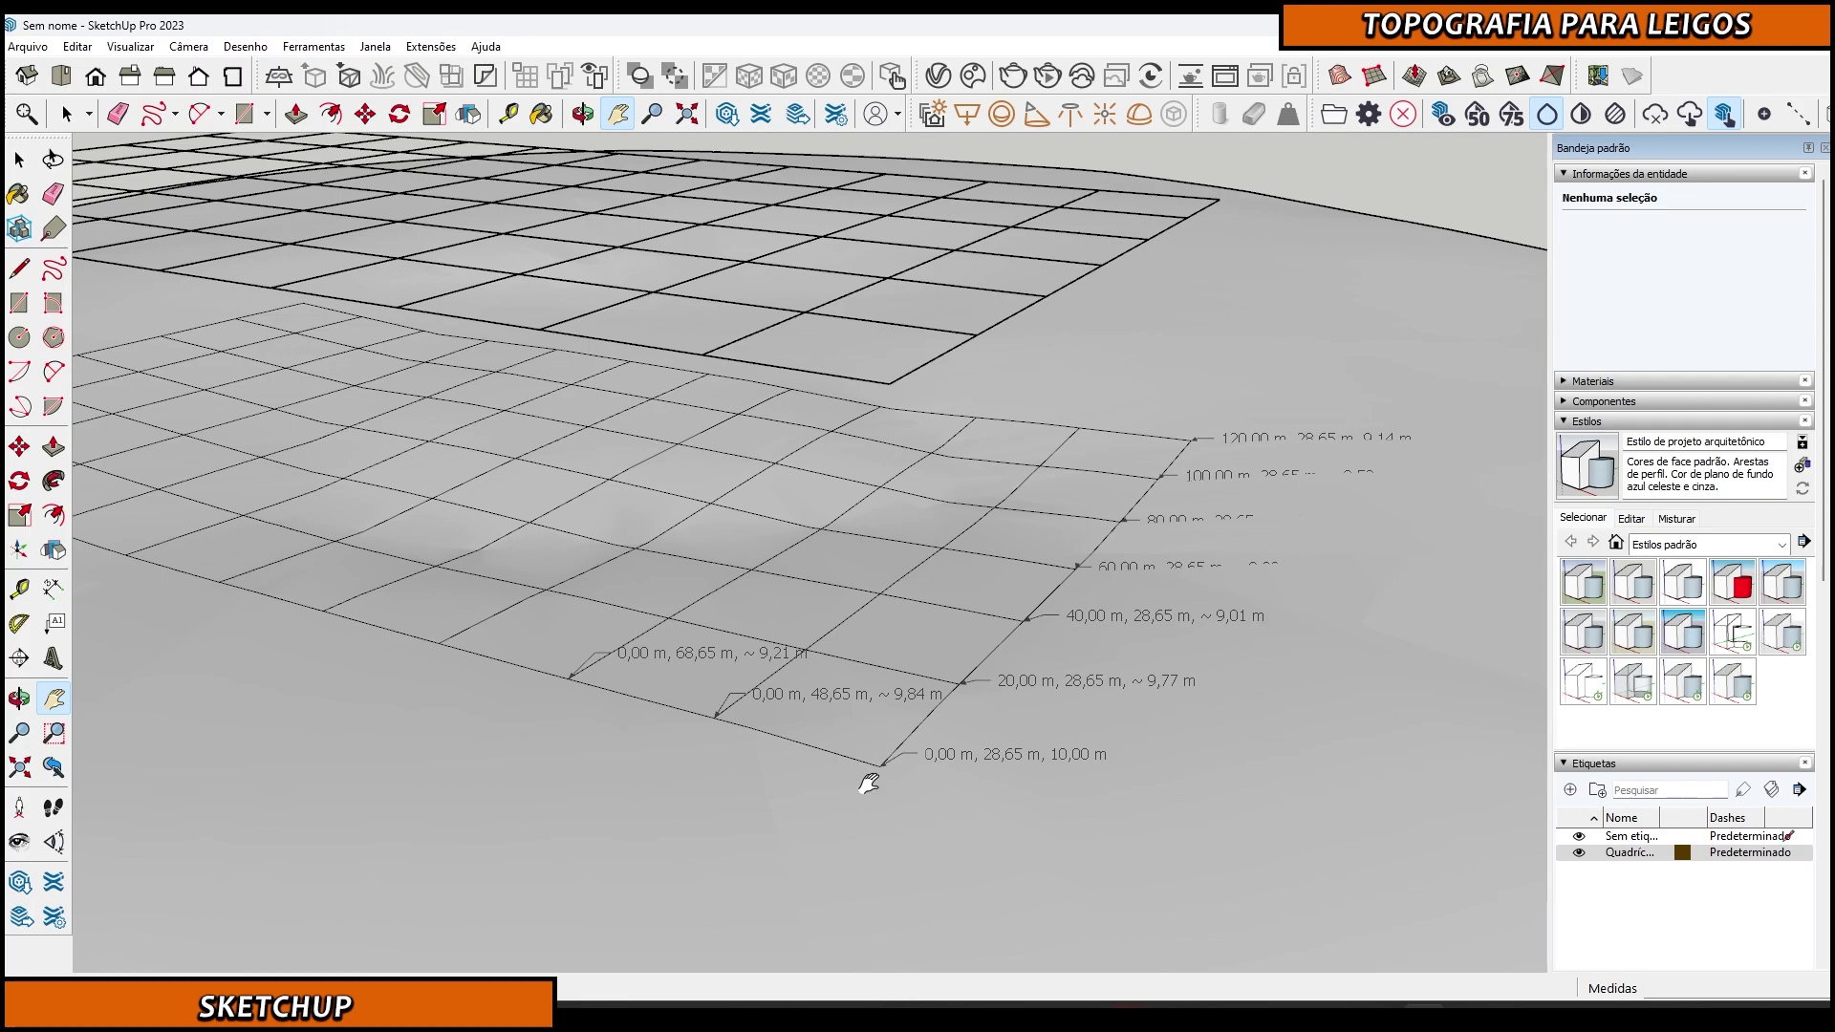
middle_drag(867, 784, 909, 757)
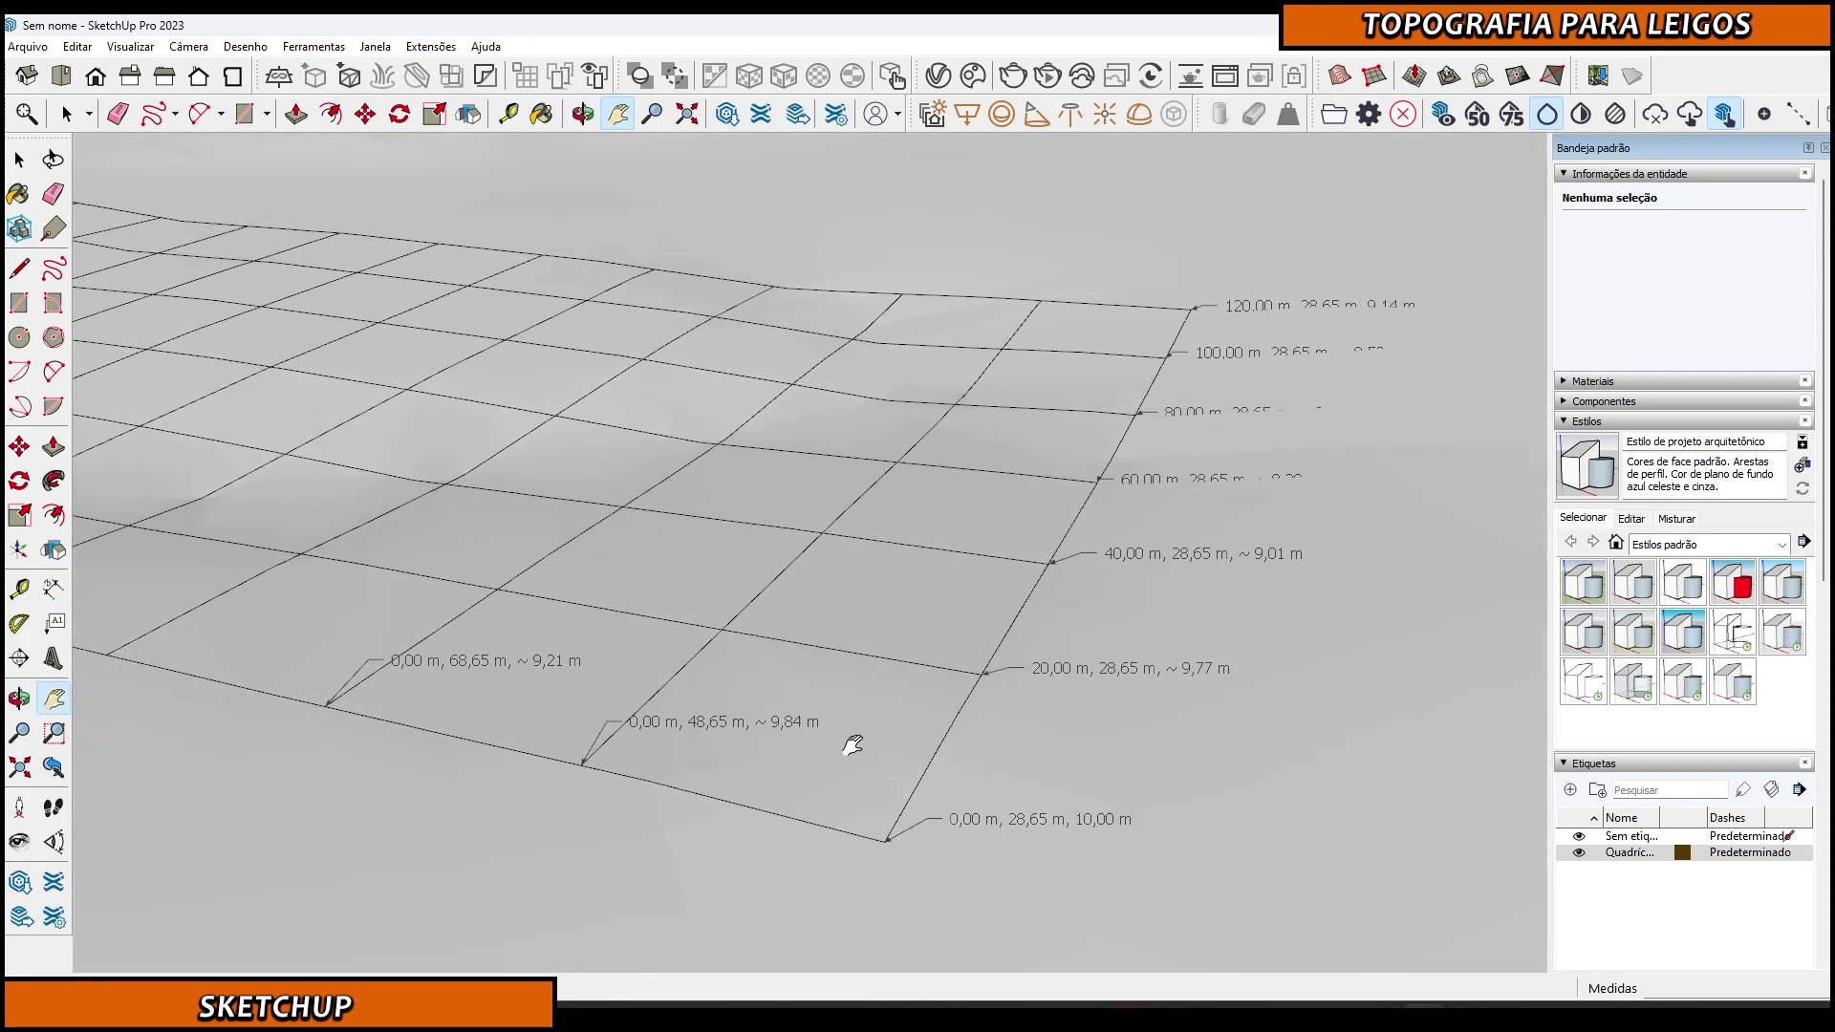
mouse_move(1064, 655)
middle_down()
mouse_move(980, 680)
mouse_move(1088, 676)
middle_up()
middle_drag(946, 482, 716, 729)
middle_drag(559, 719, 532, 749)
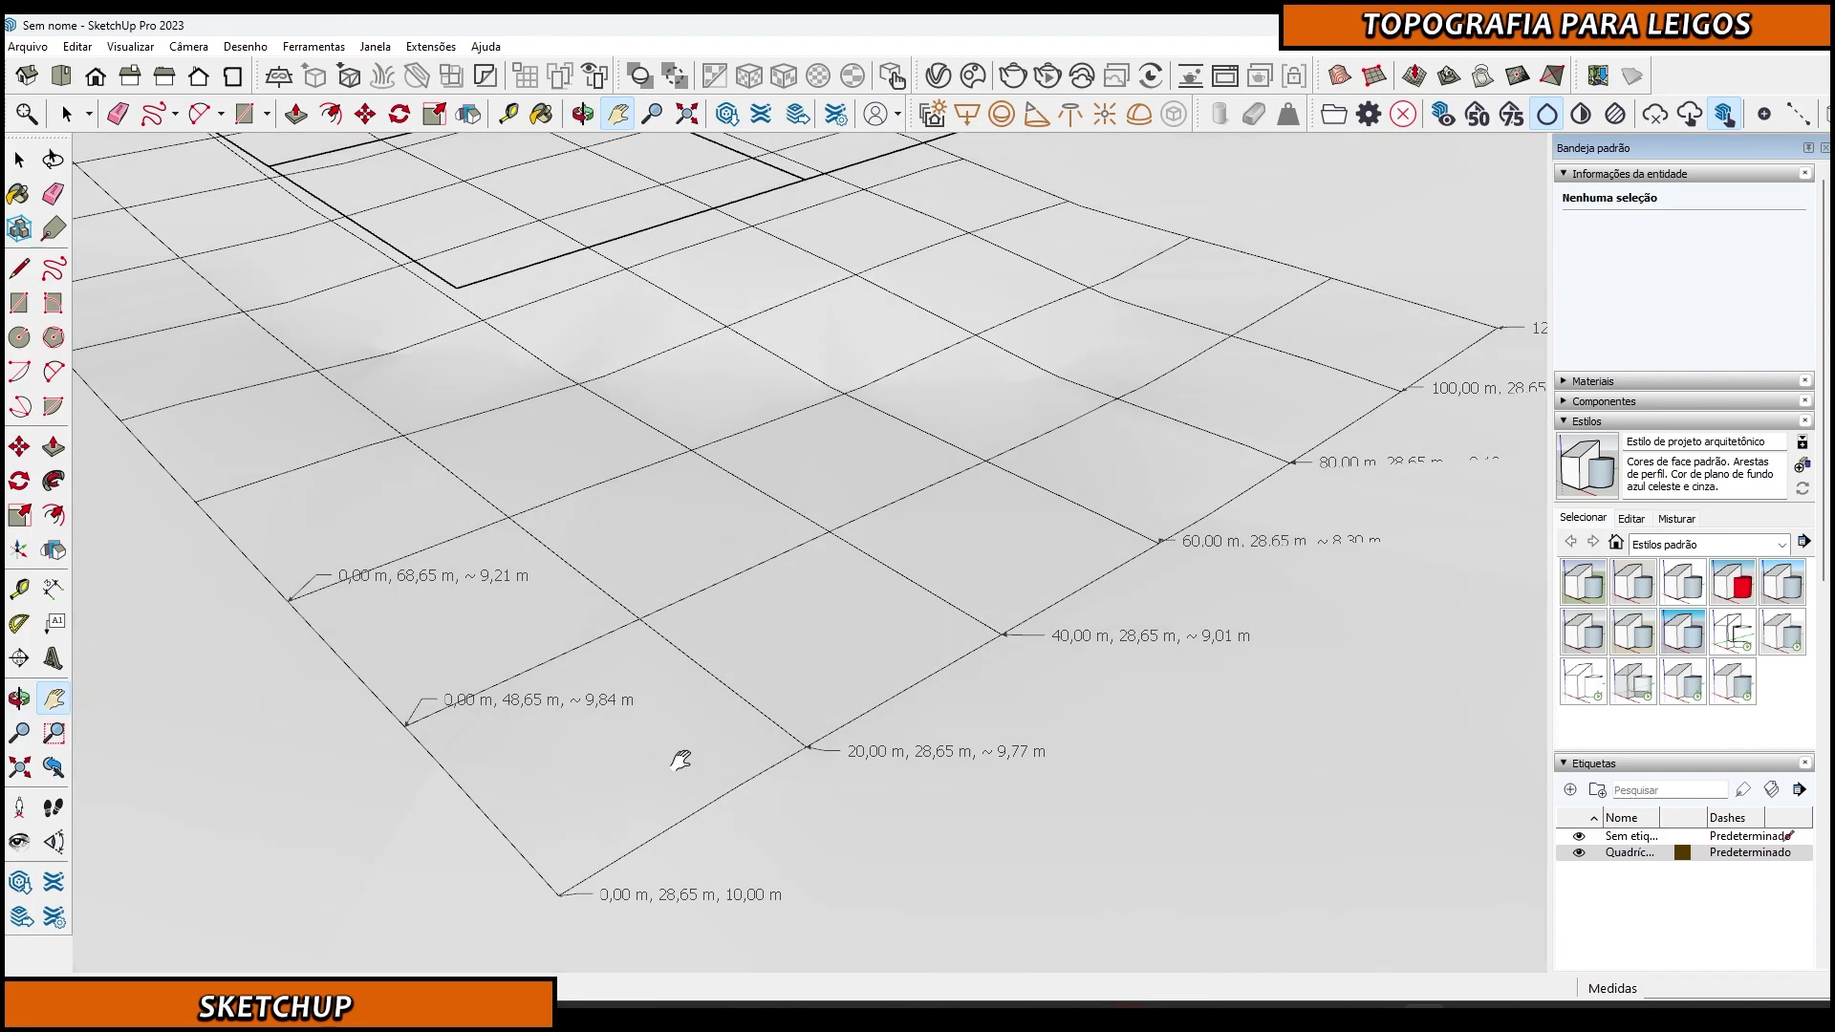
middle_drag(712, 754, 1022, 707)
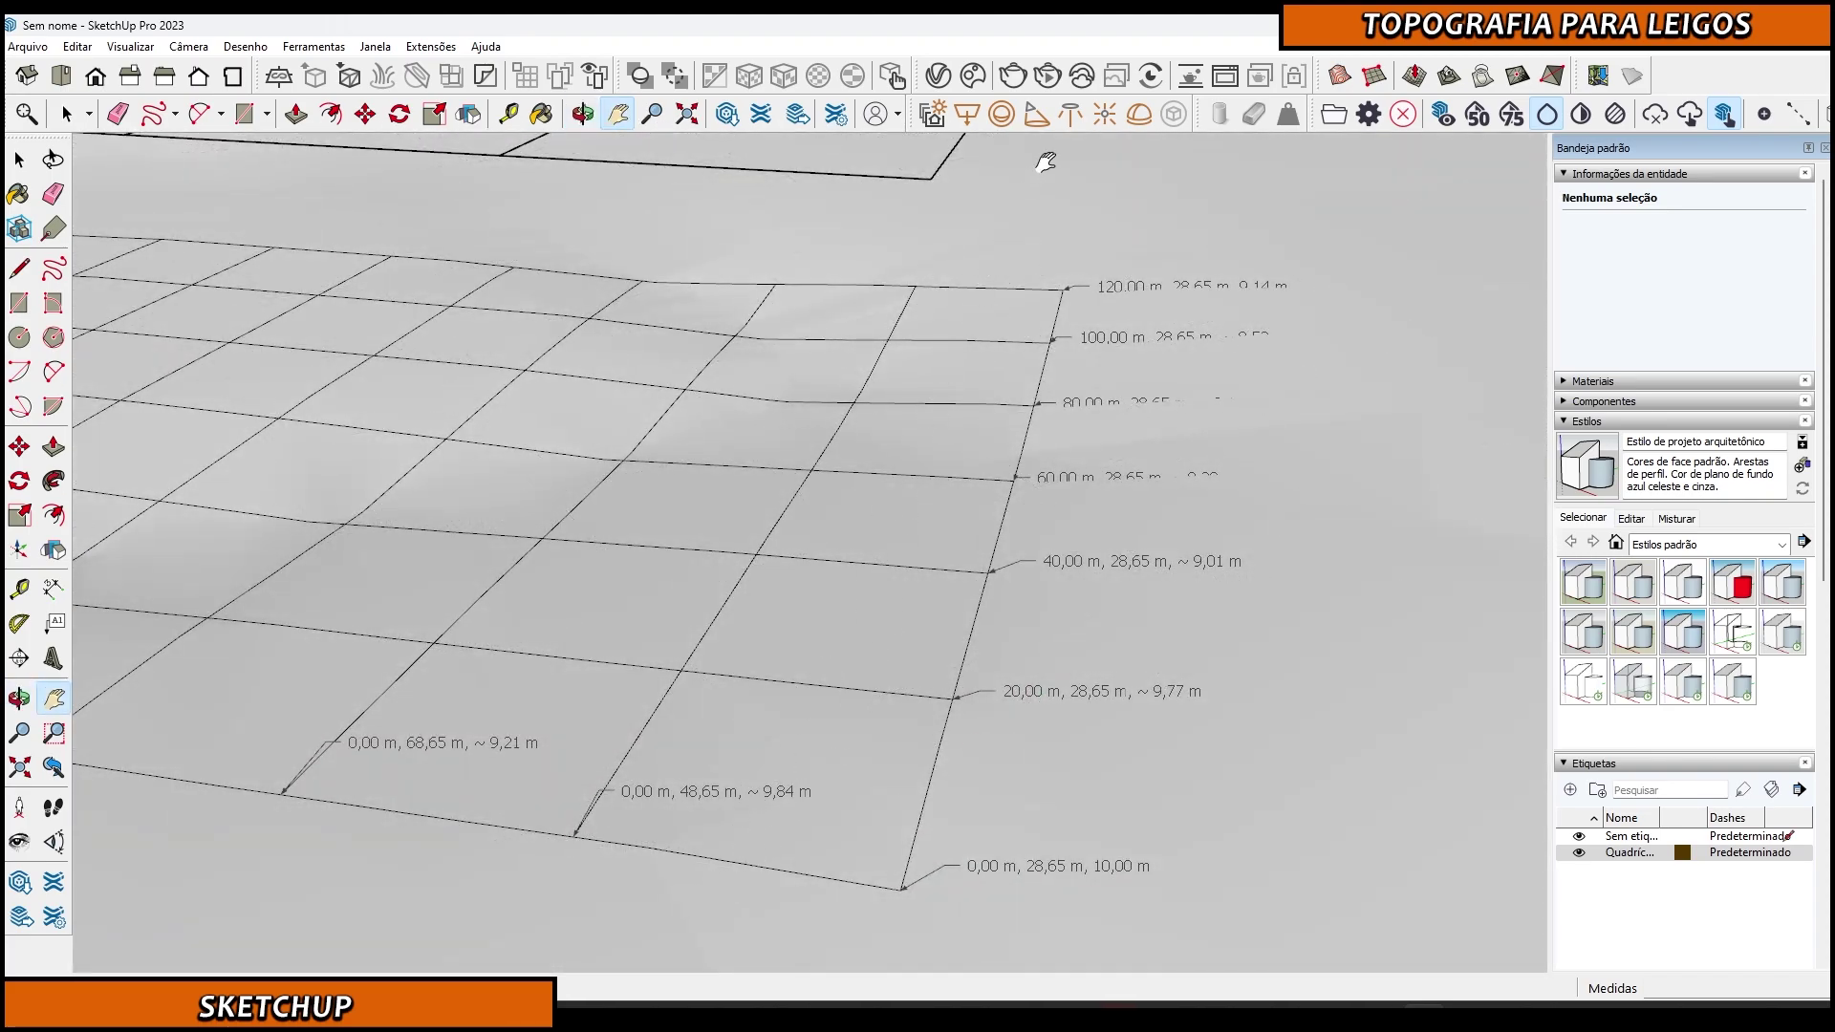
middle_drag(757, 786, 856, 704)
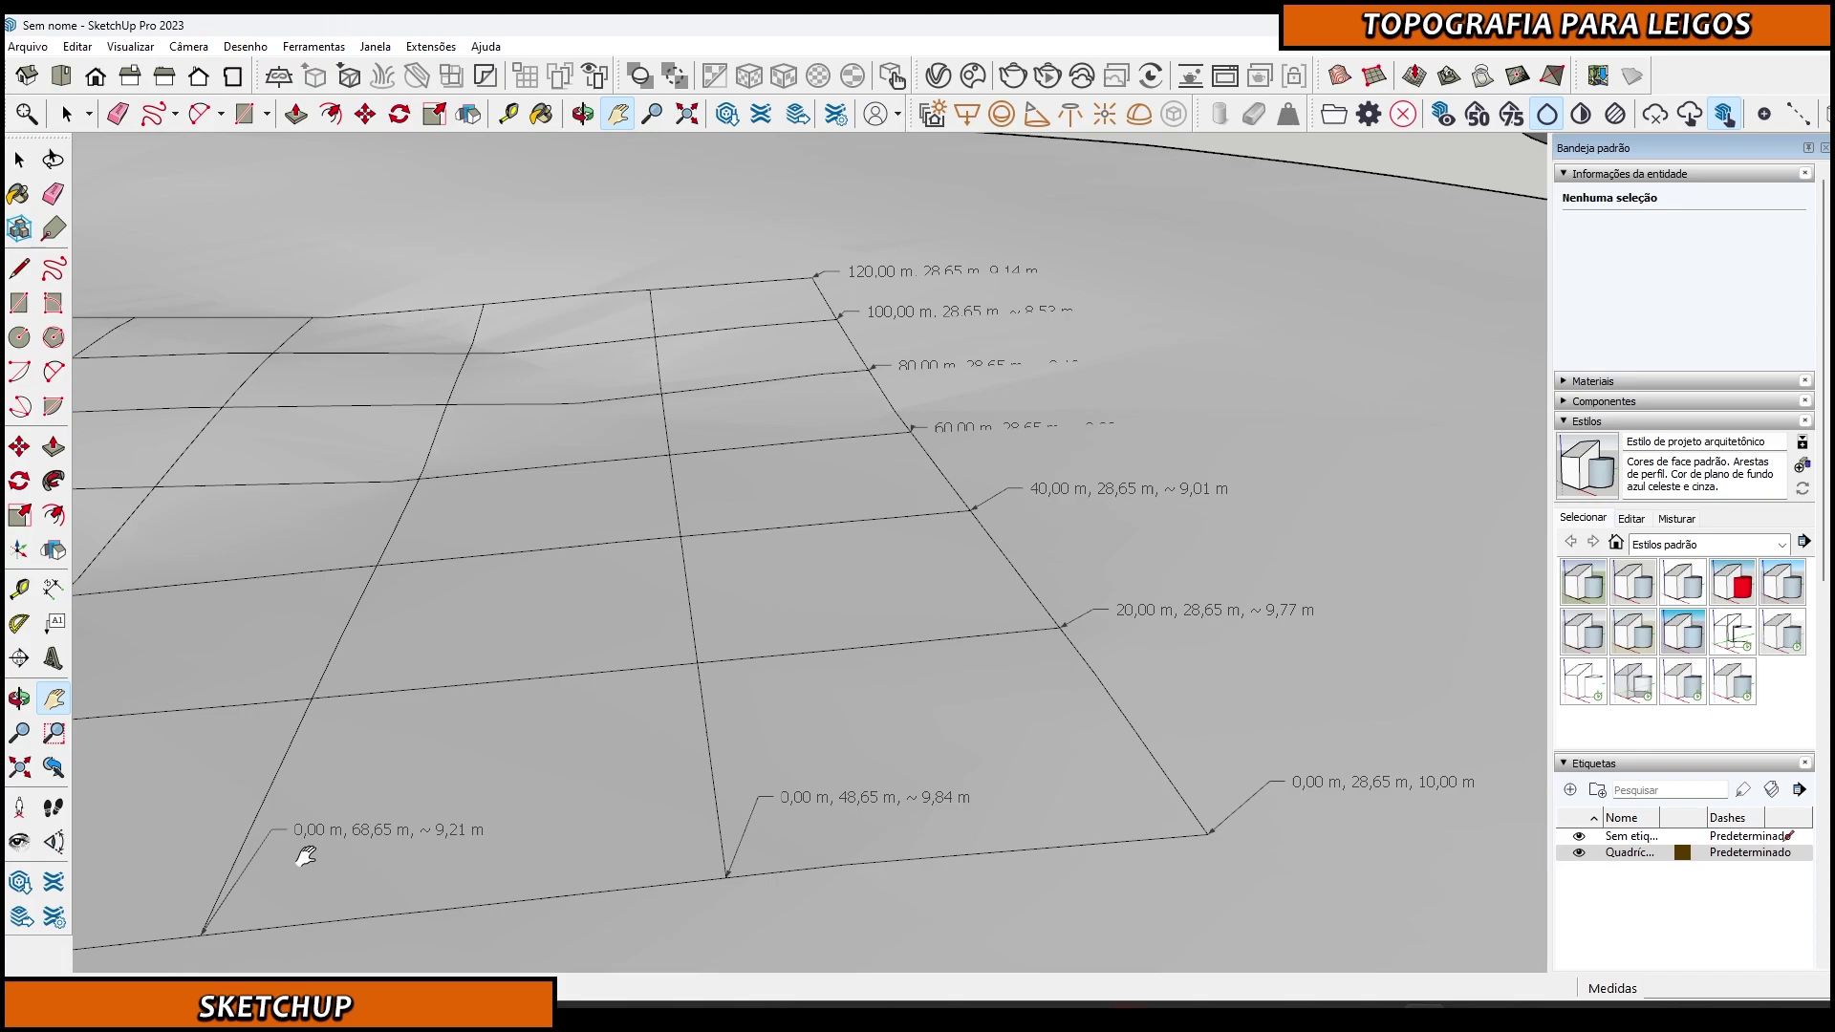
Label the intersections at 20, 40, 60, 80, 100 and 120 m along the draped grid's second line (48,65 m) with their coordinates
click(49, 621)
click(697, 661)
click(723, 616)
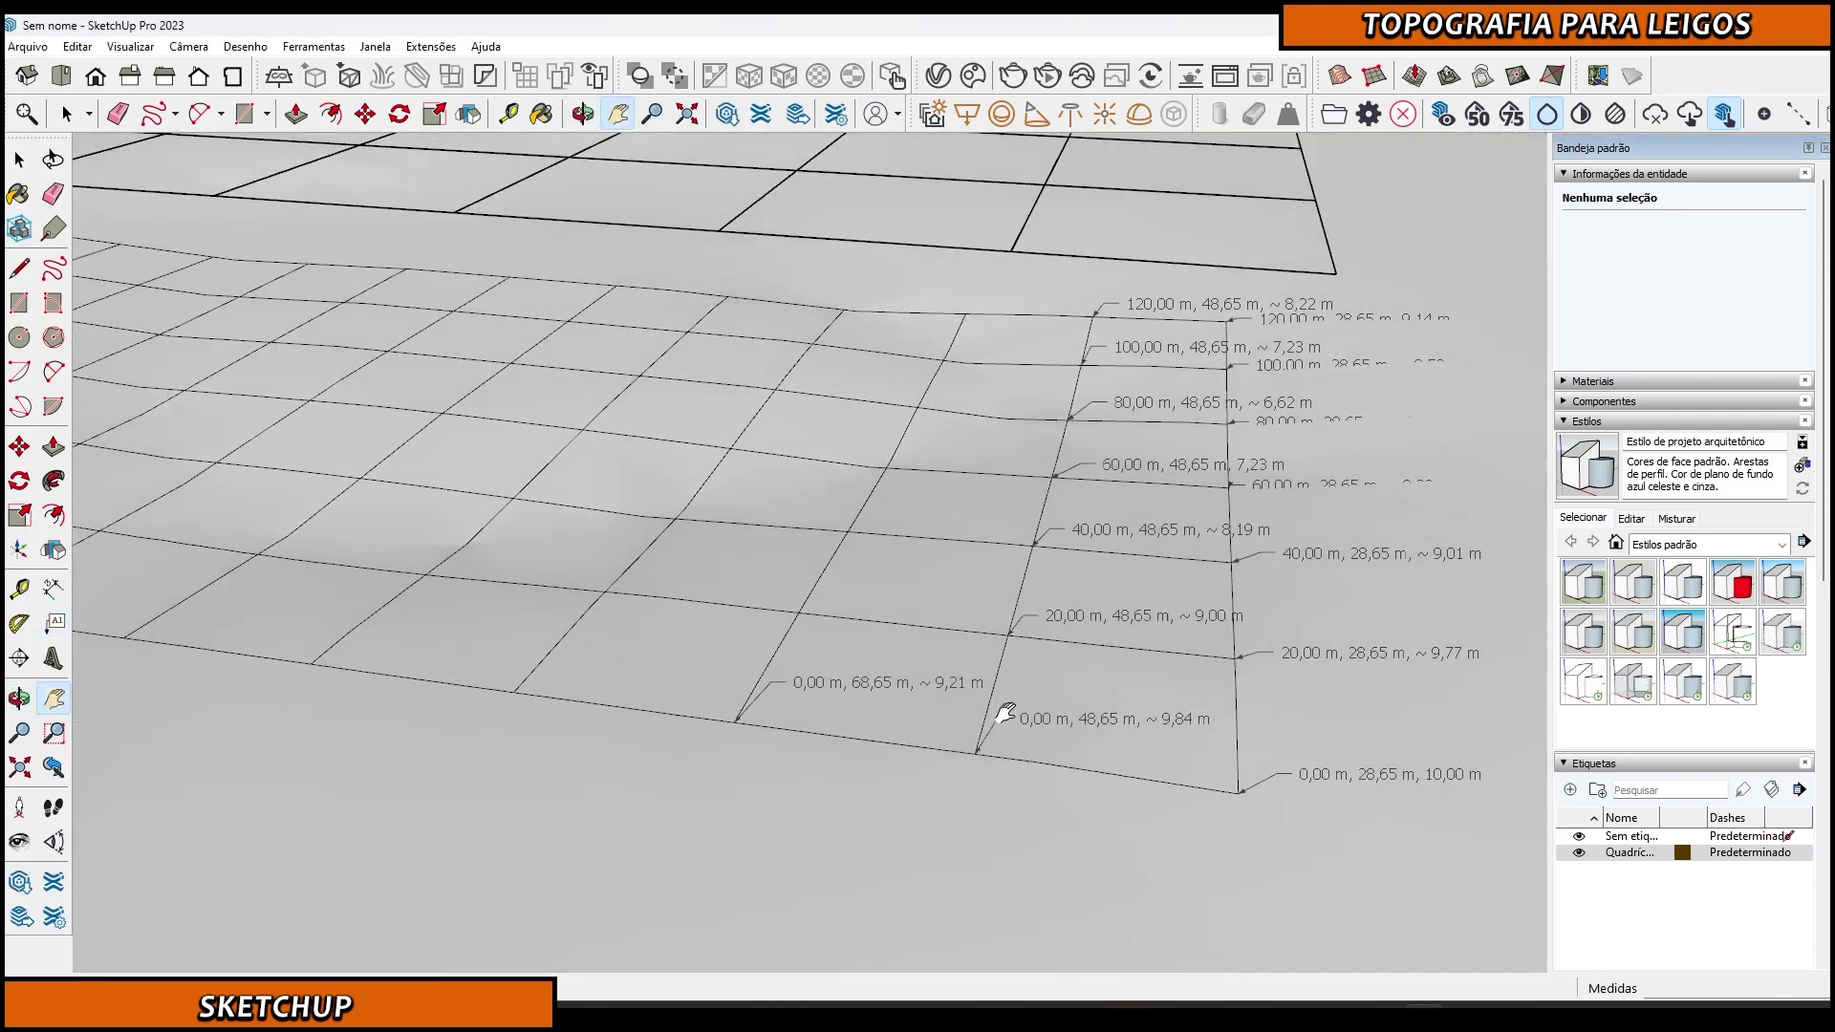
Add coordinate leader texts to the intersections from 20 m to about 120 m along the draped grid's third line (68,65 m)
drag(995, 705, 1038, 632)
scroll(1039, 632, up, 3)
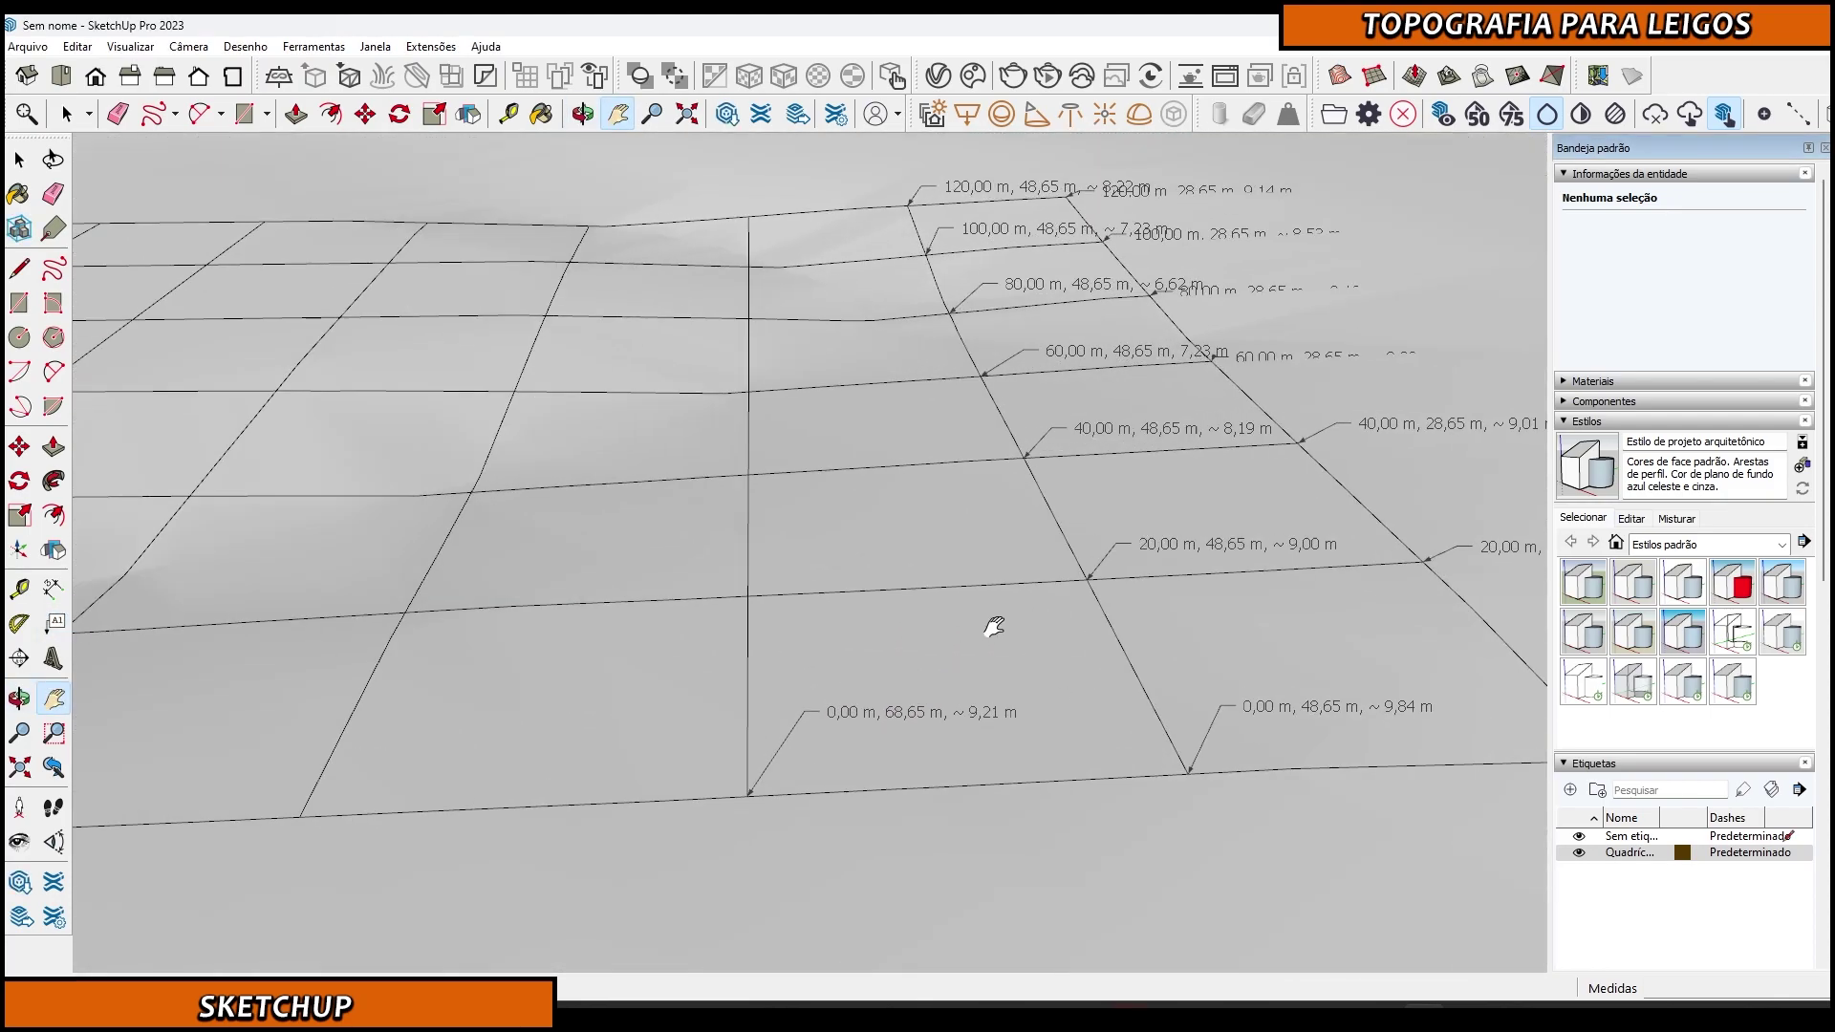
click(59, 623)
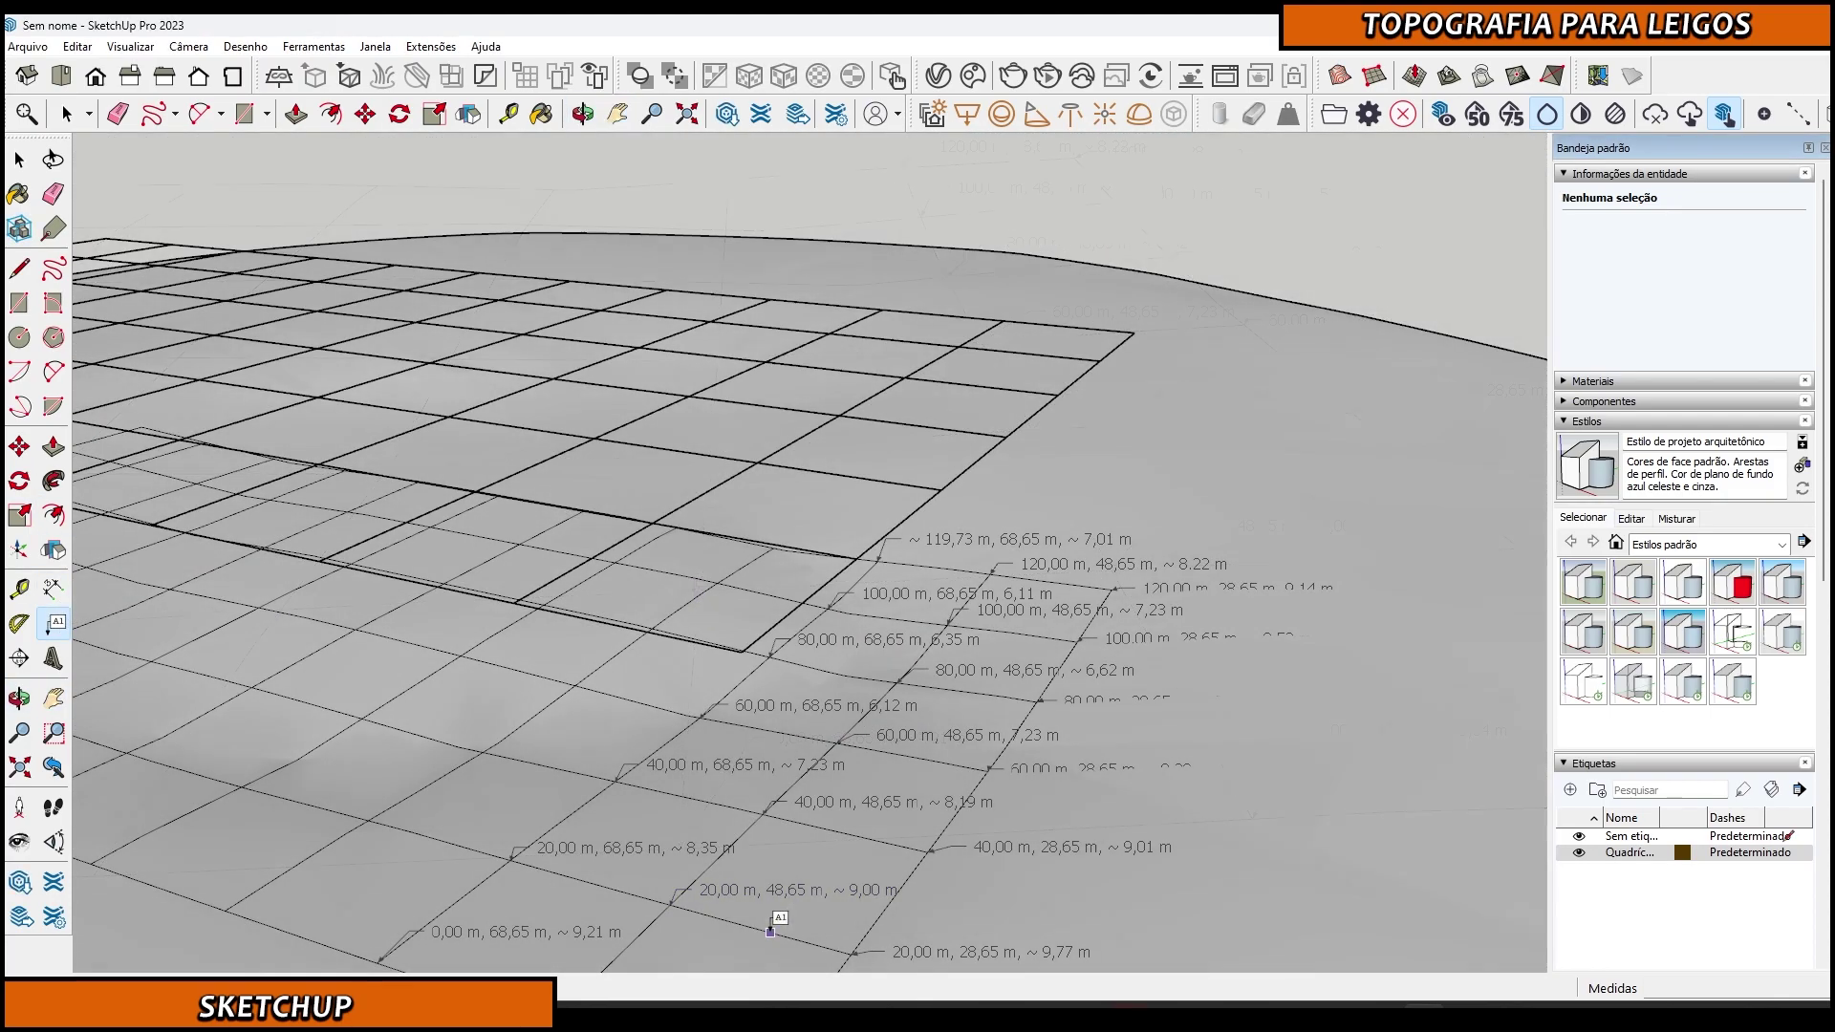
Examine the elevation labels at the corners of the draped grid's cells, starting with the cell at the origin corner
shift+middle_drag(778, 921, 890, 701)
key(h)
scroll(872, 930, up, 3)
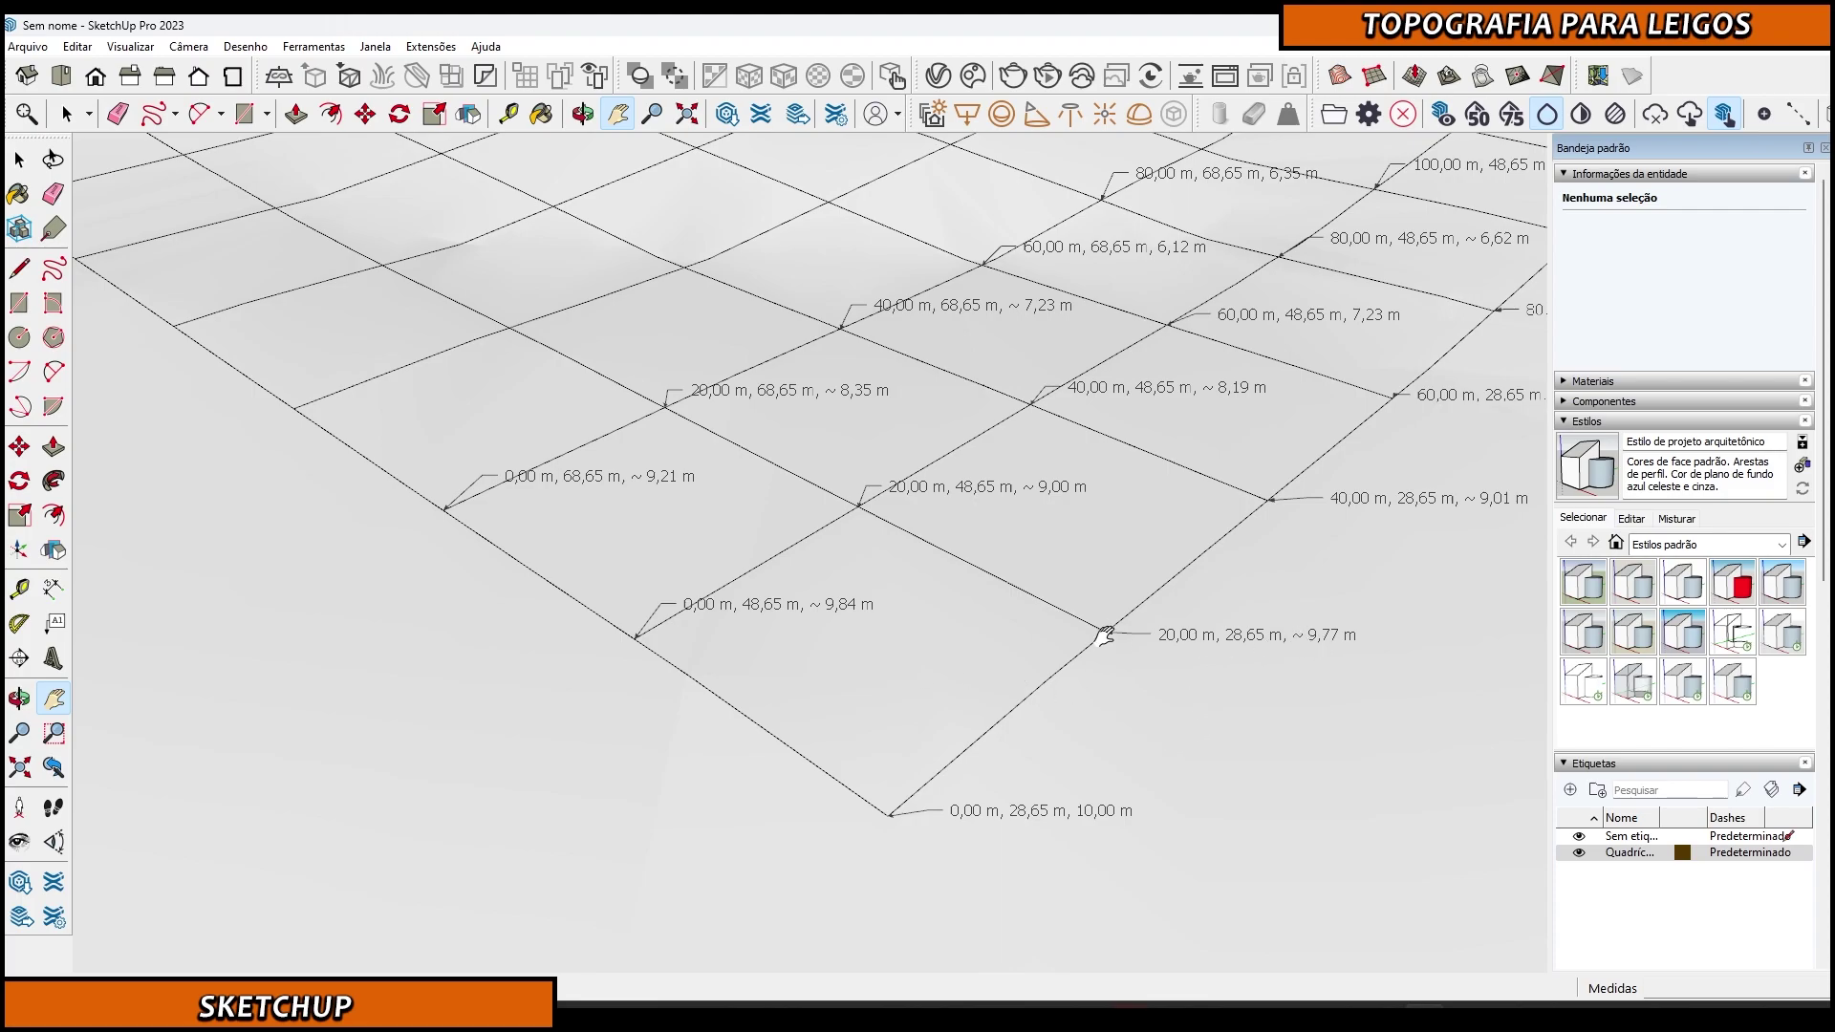
scroll(1119, 633, up, 1)
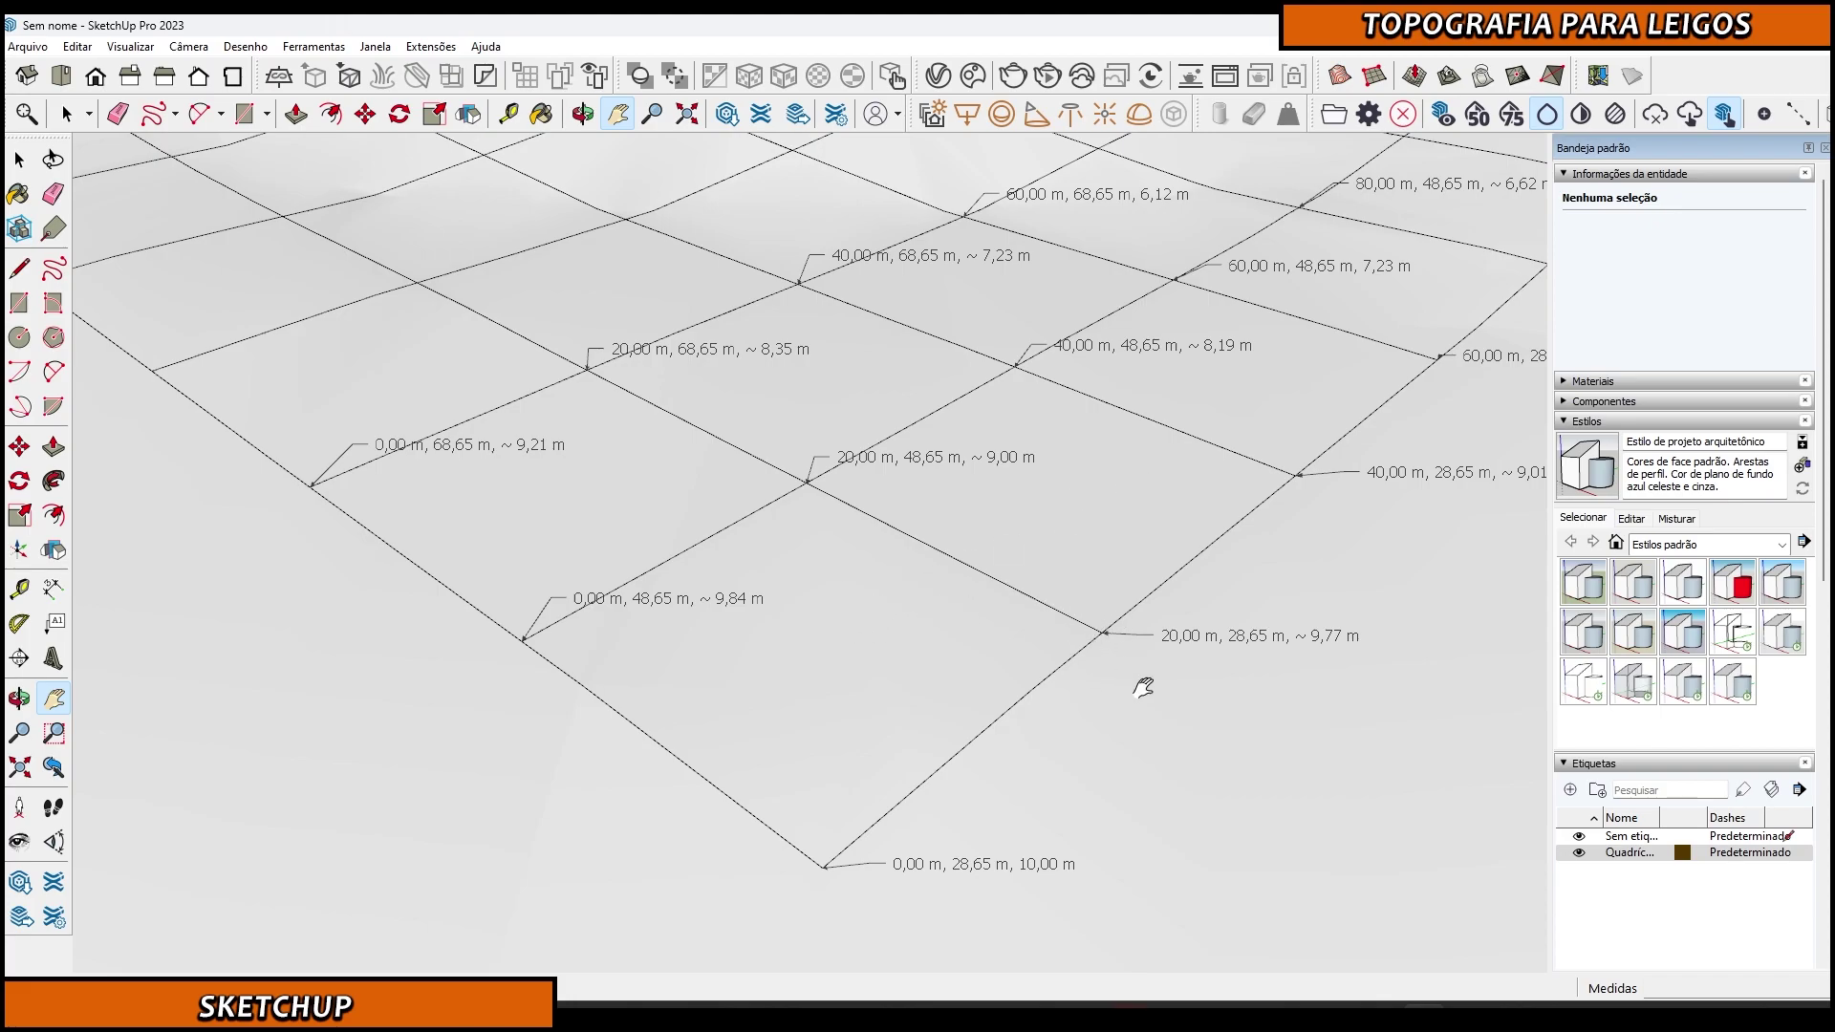
scroll(1242, 666, up, 2)
key(o)
middle_drag(1175, 667, 1168, 633)
scroll(1086, 631, down, 1)
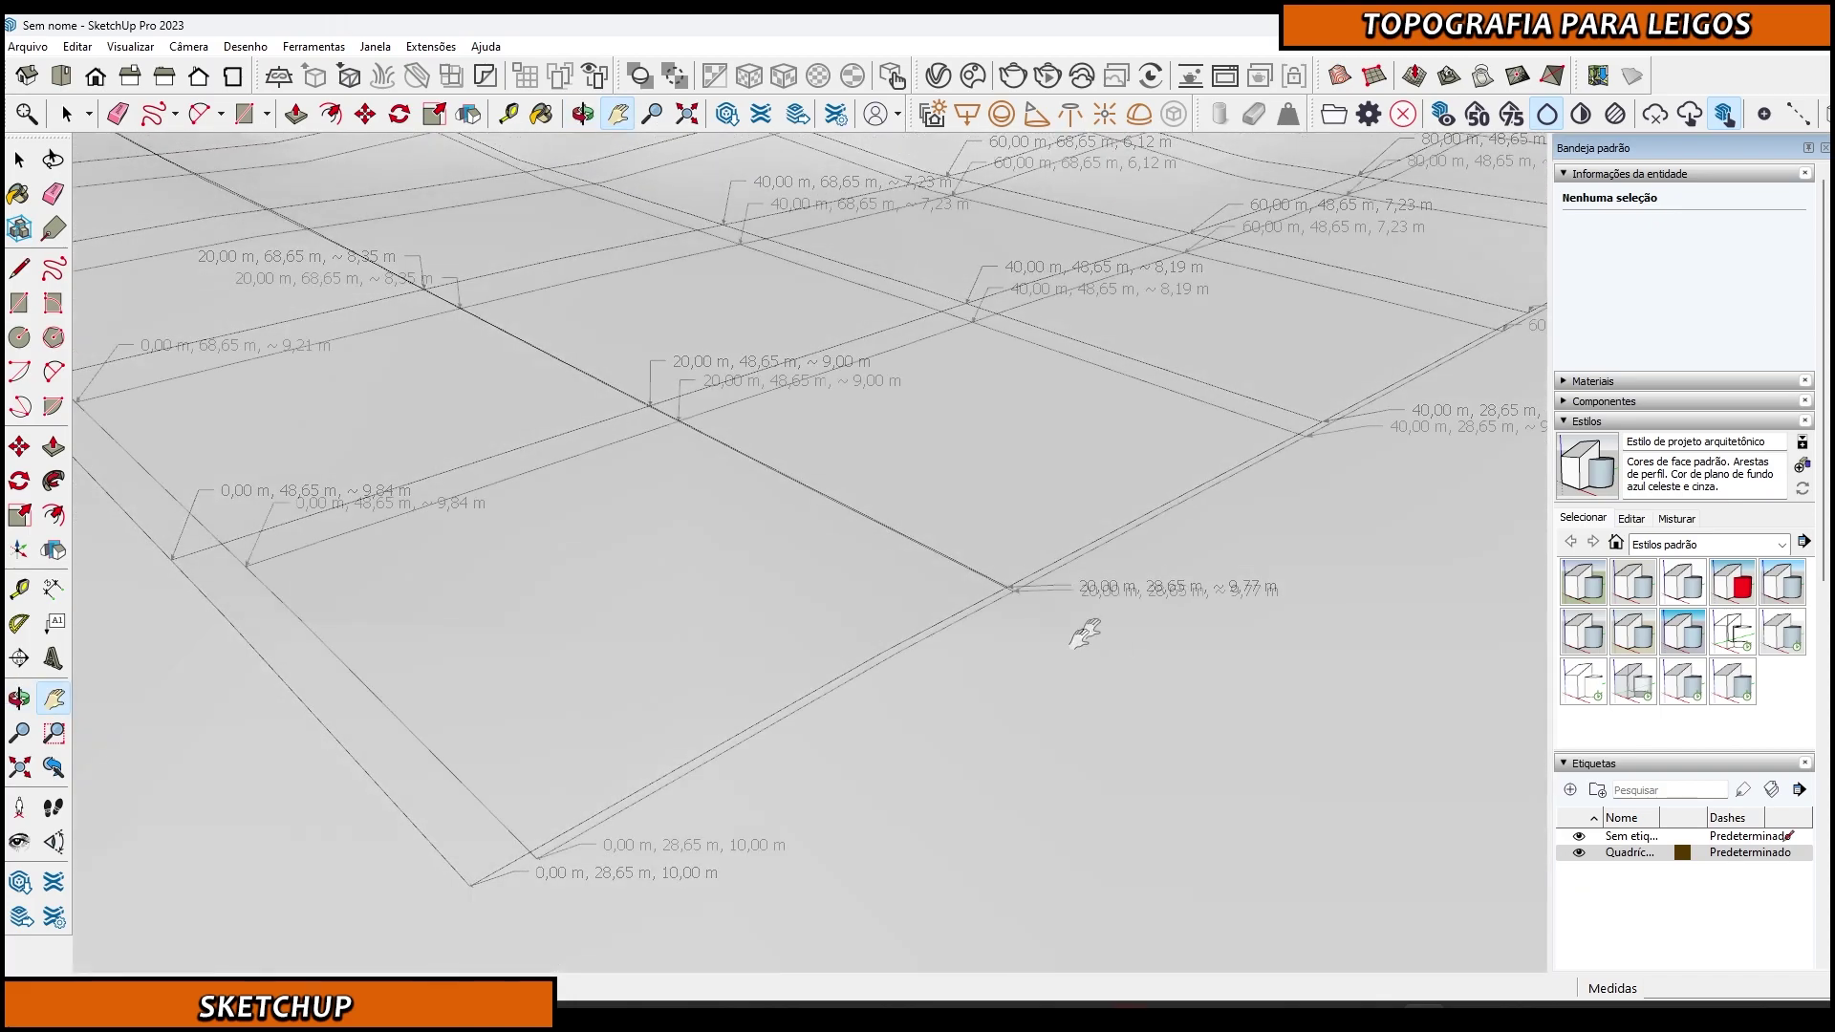
drag(1086, 606, 1094, 679)
scroll(1093, 687, up, 1)
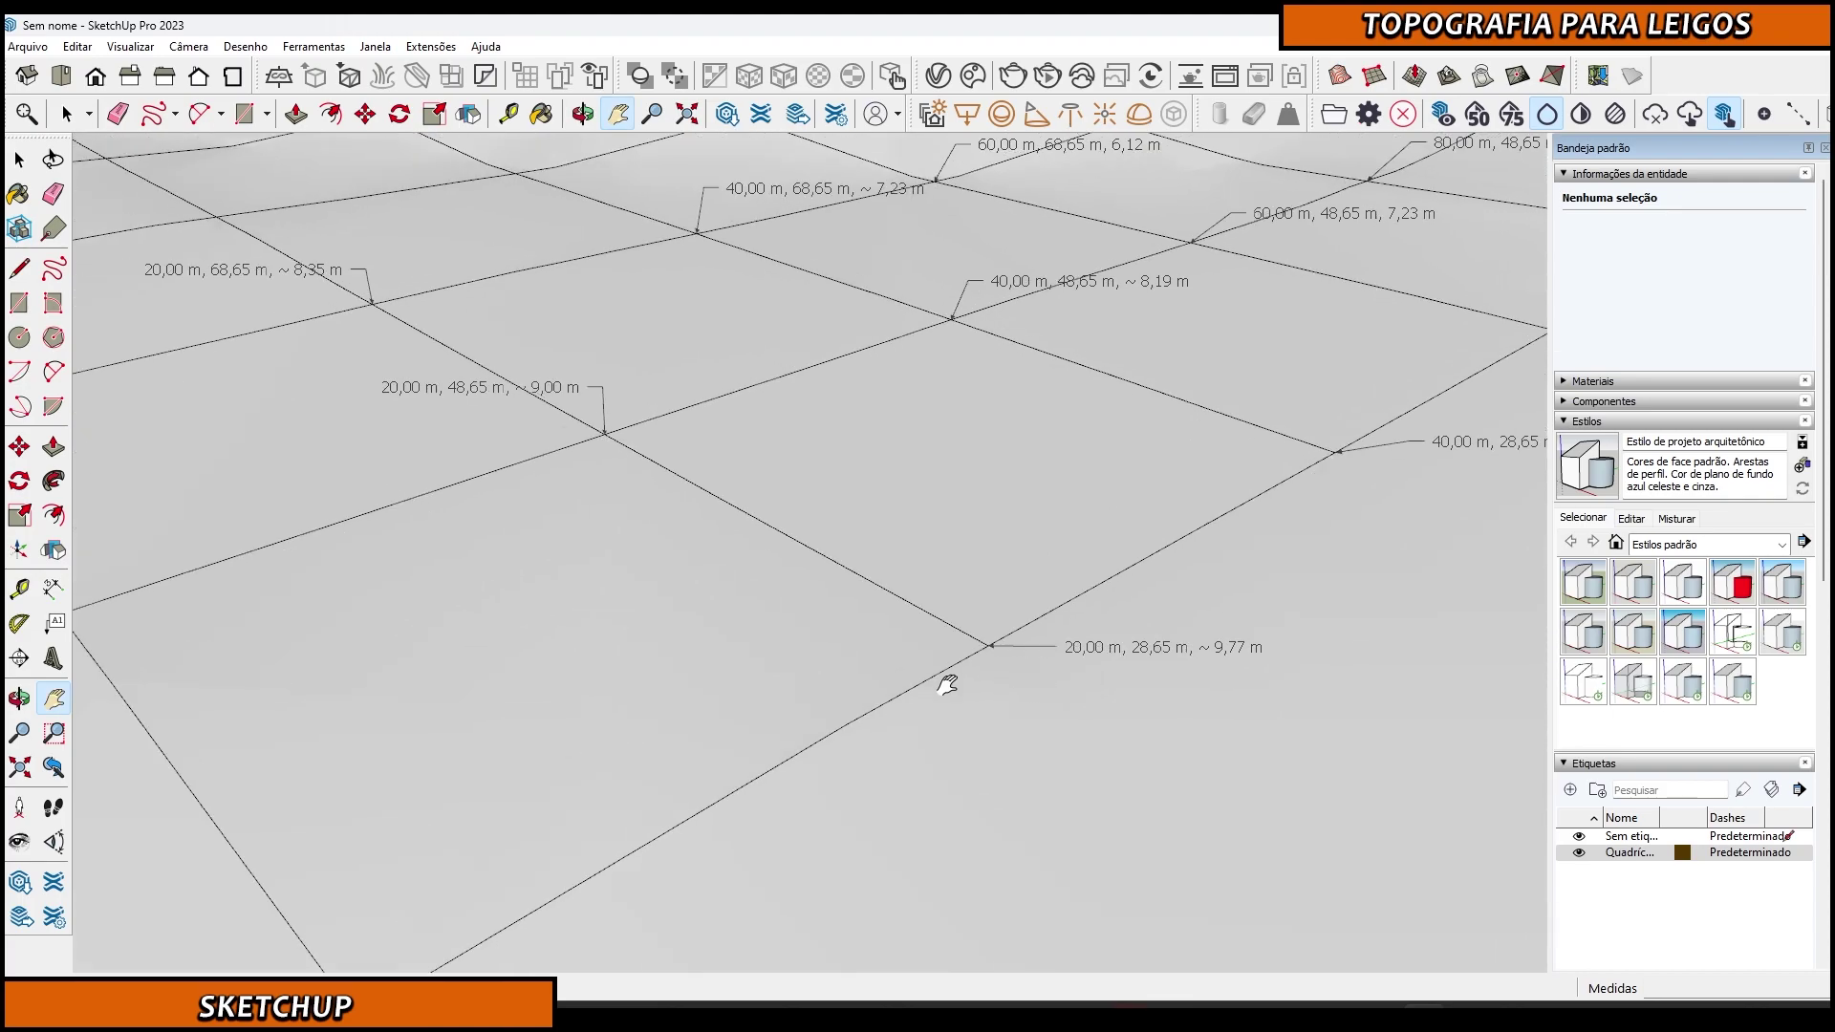
scroll(662, 650, down, 1)
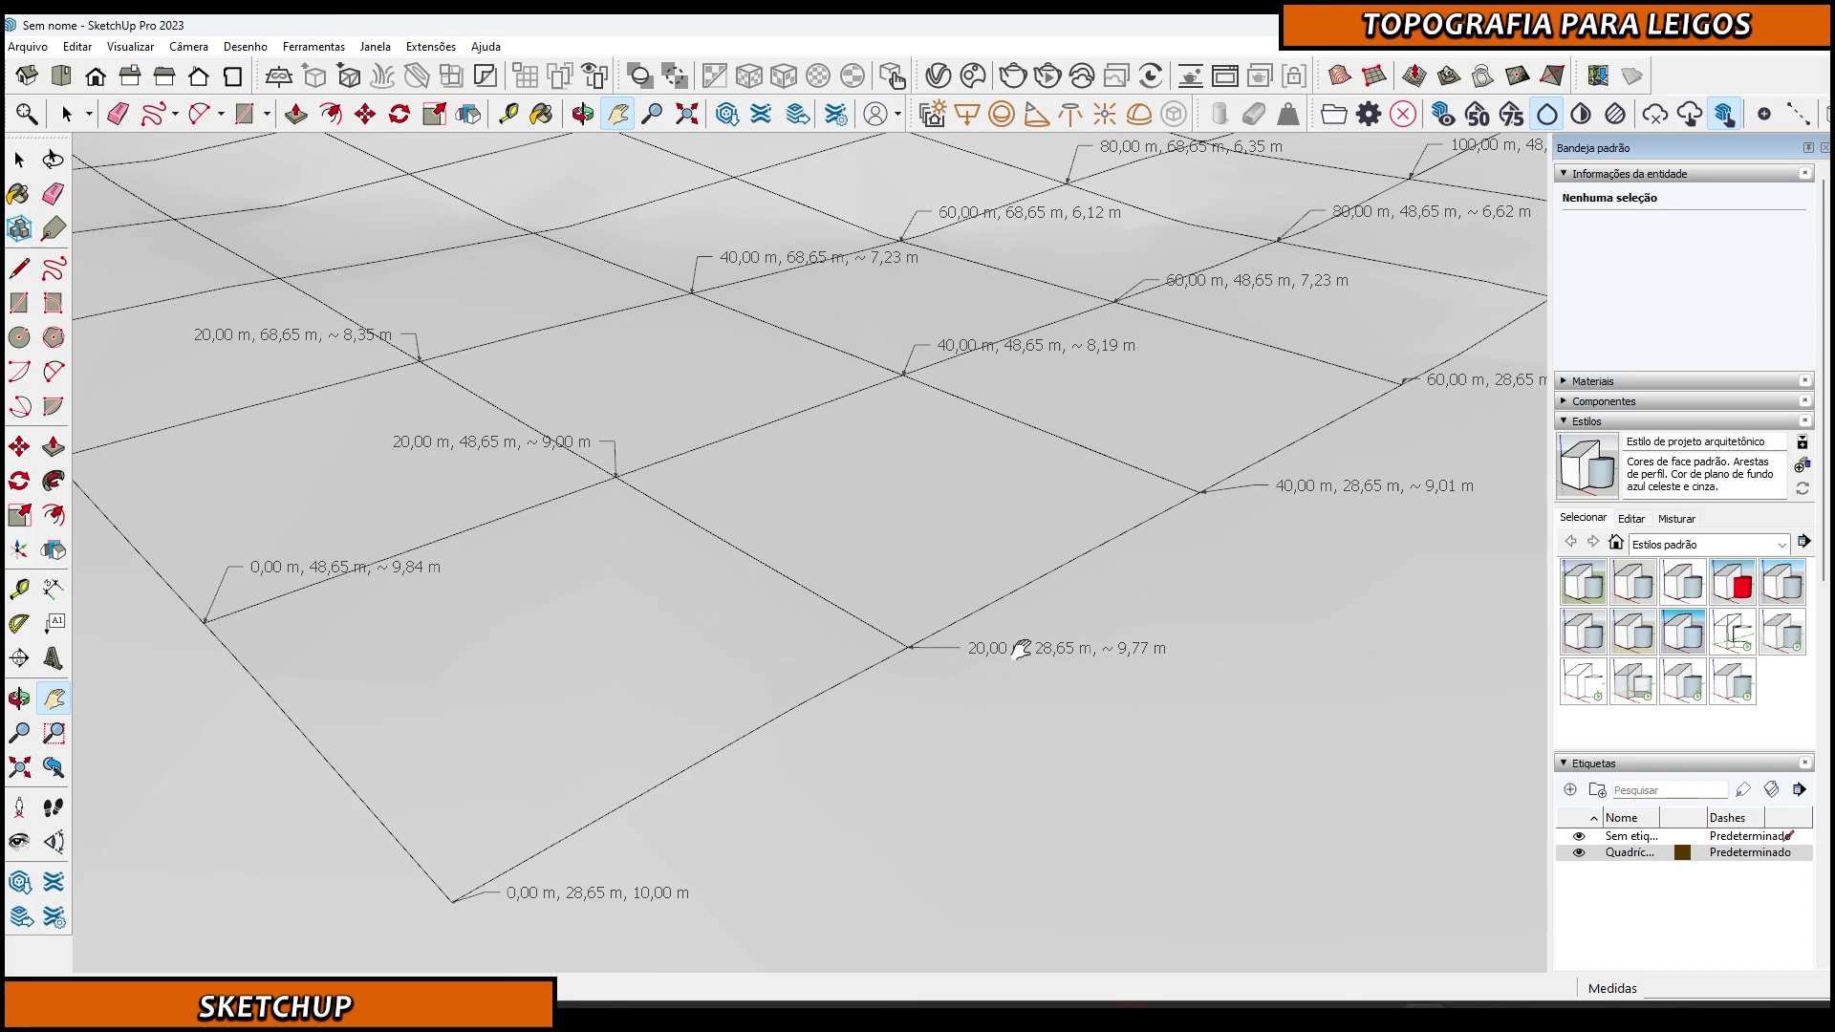
scroll(669, 497, up, 3)
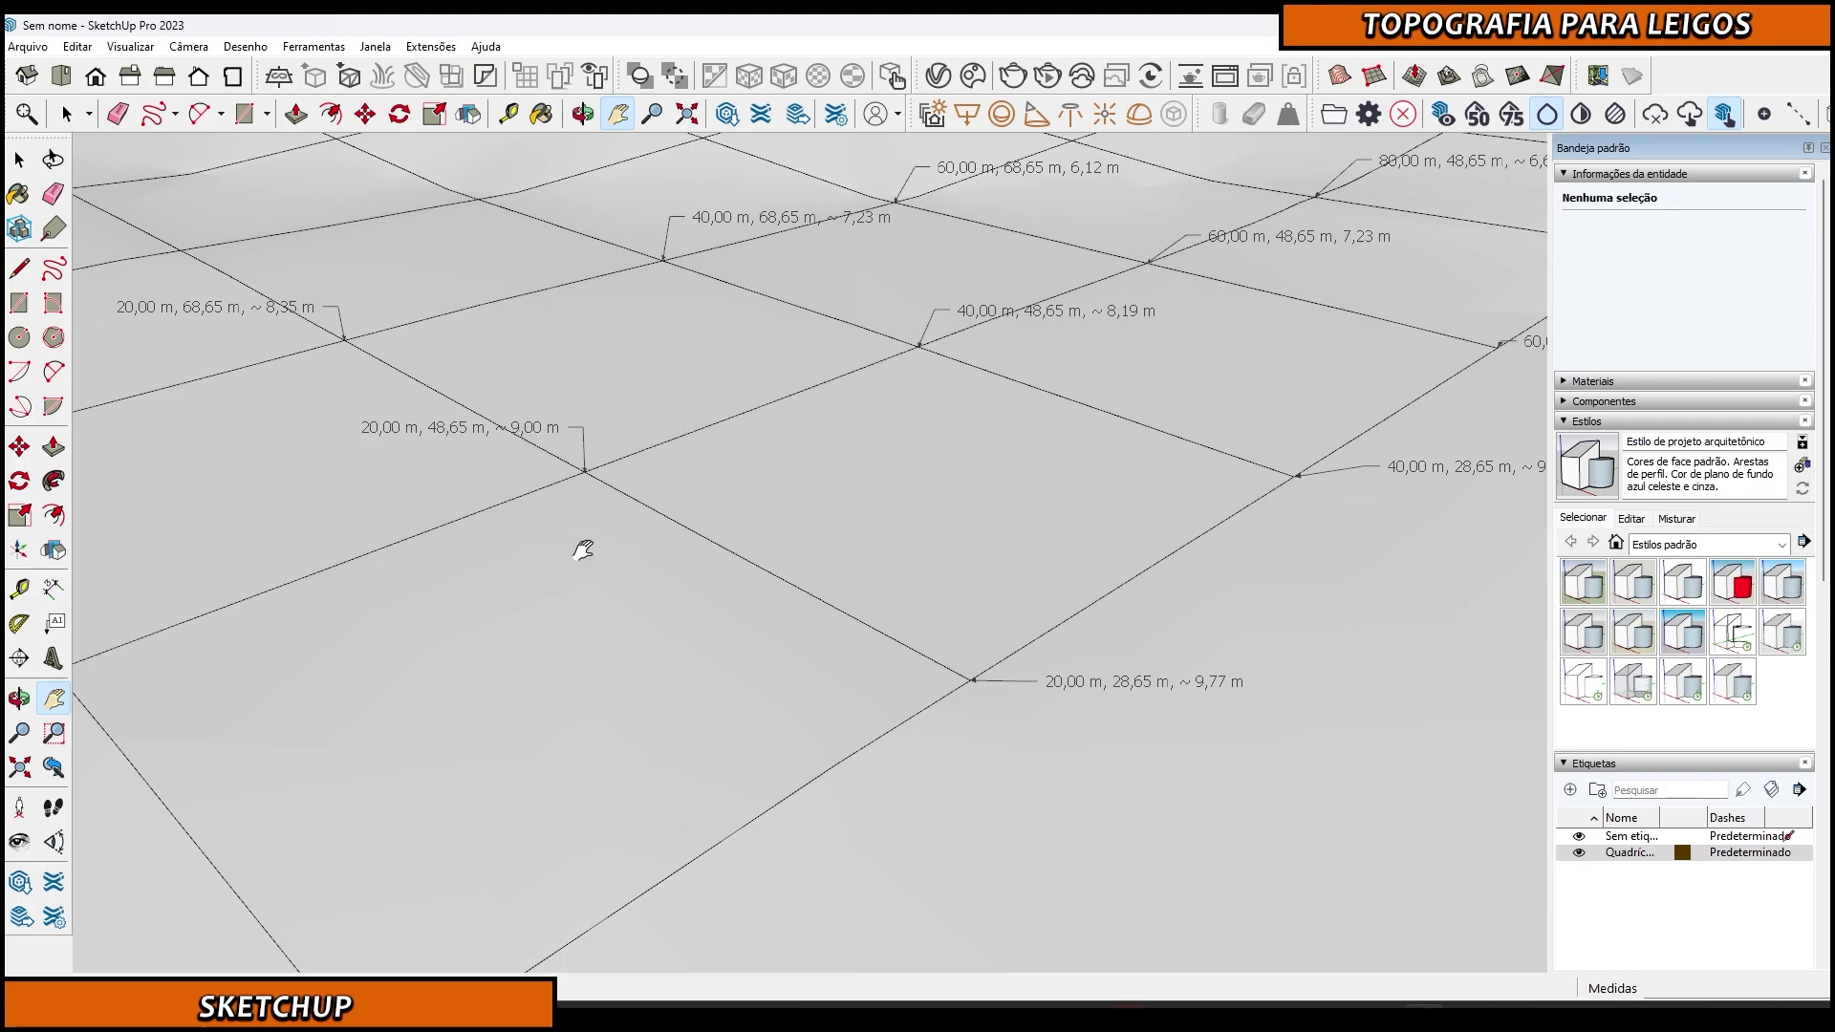
scroll(634, 606, down, 3)
scroll(764, 697, up, 1)
drag(799, 692, 910, 685)
middle_drag(942, 692, 880, 712)
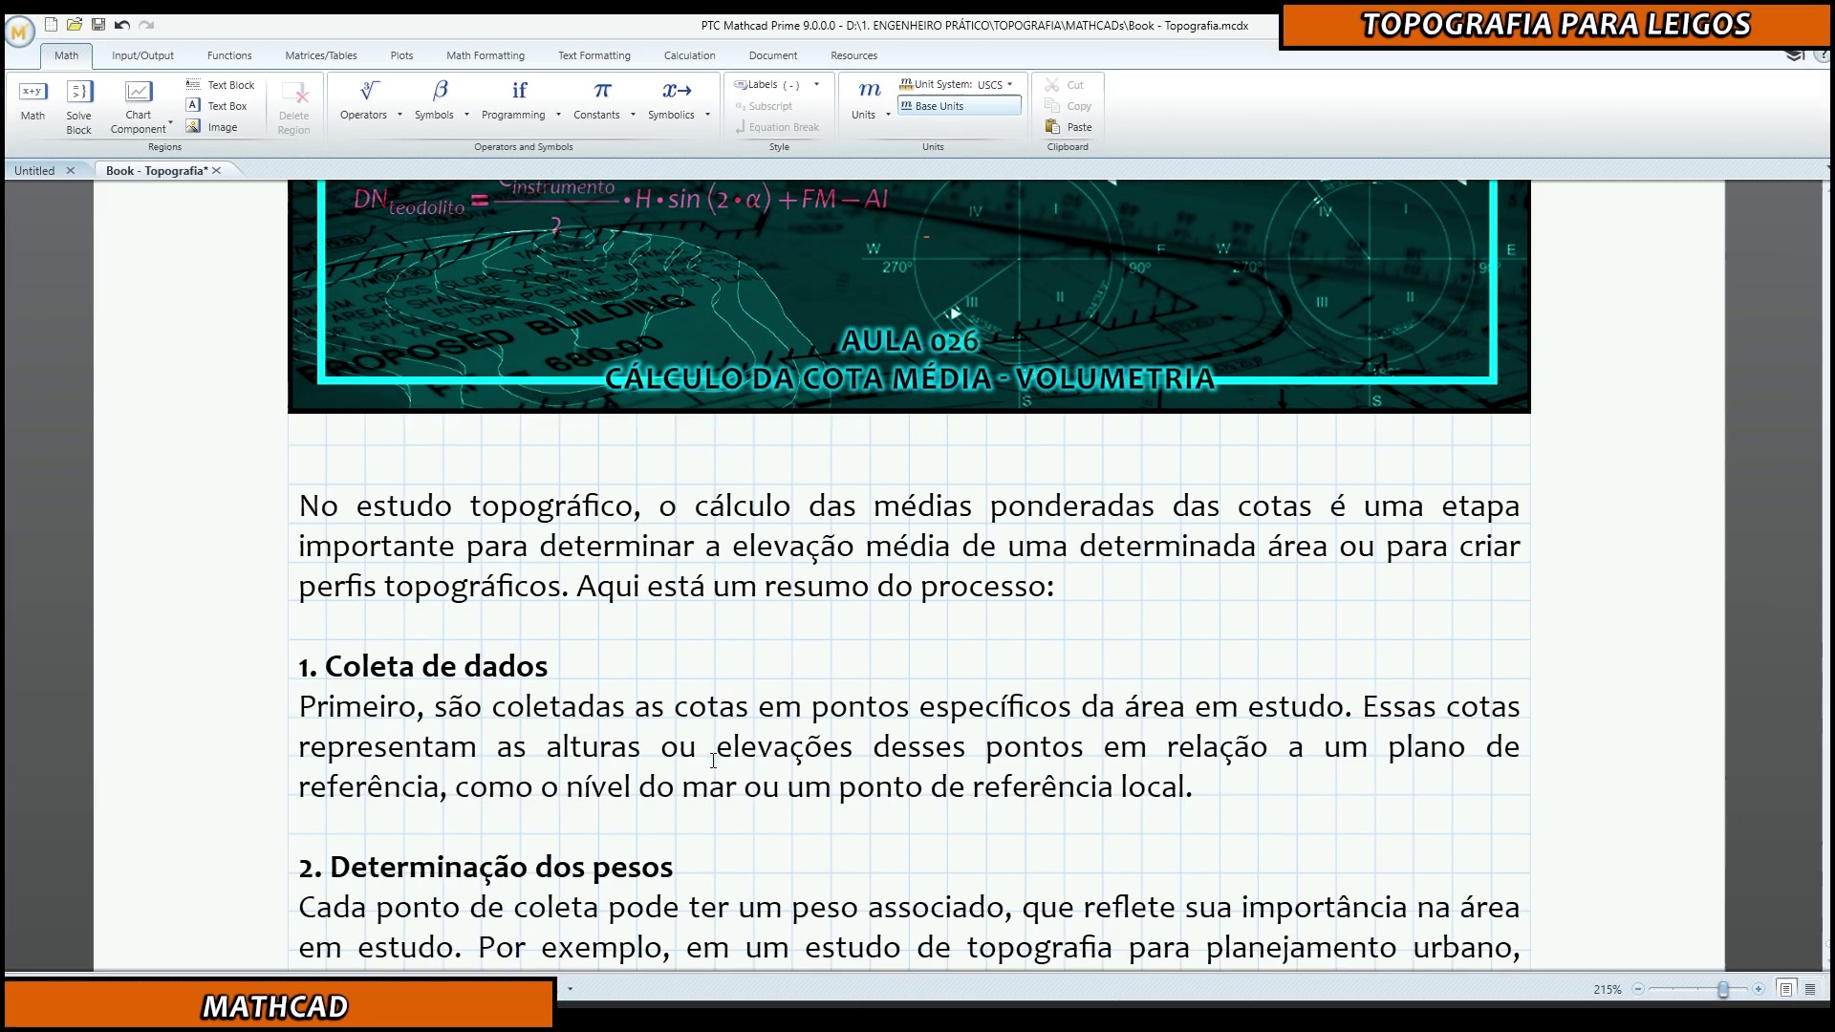
Switch to Mathcad Prime and read the weighted-average elevation summary in the Book - Topografia worksheet
scroll(719, 707, down, 3)
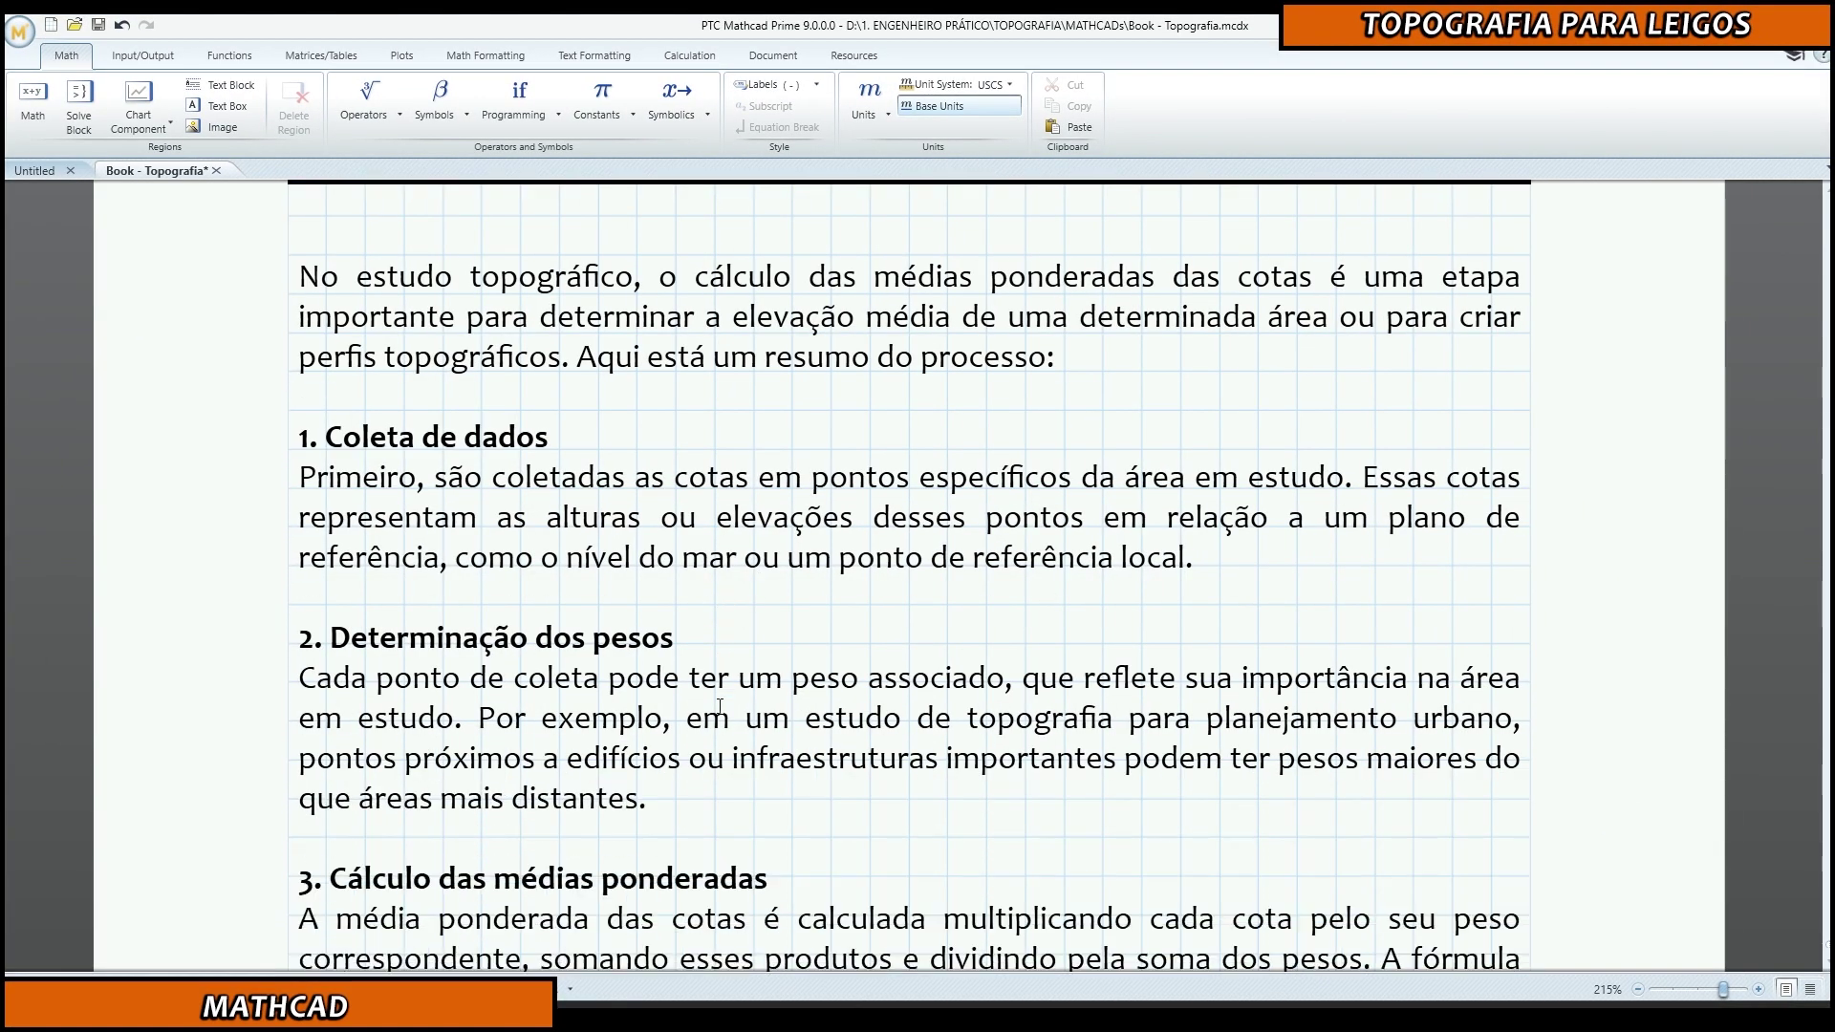